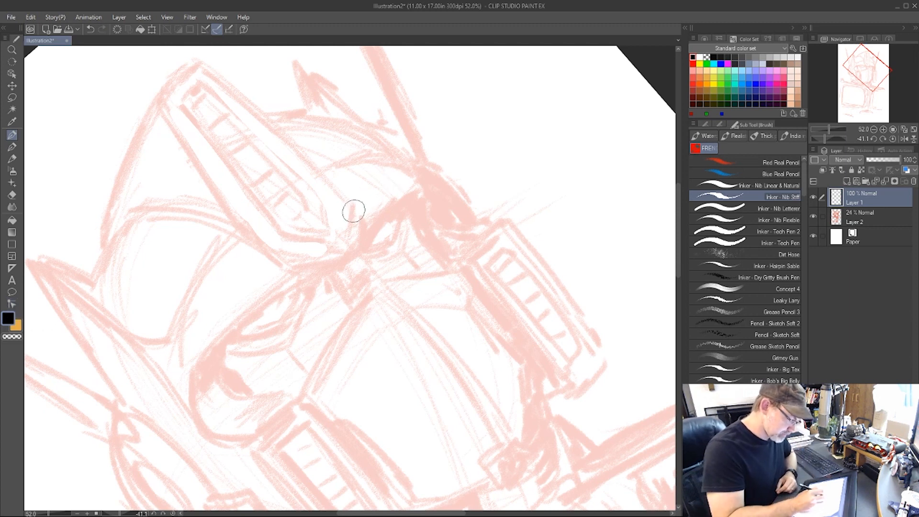
- Ink the pointed lower tip and long right edge of the helmet's central crest over the pink sketch
{"action": "left_click_drag", "start_coordinate": [357, 205], "coordinate": [345, 260]}
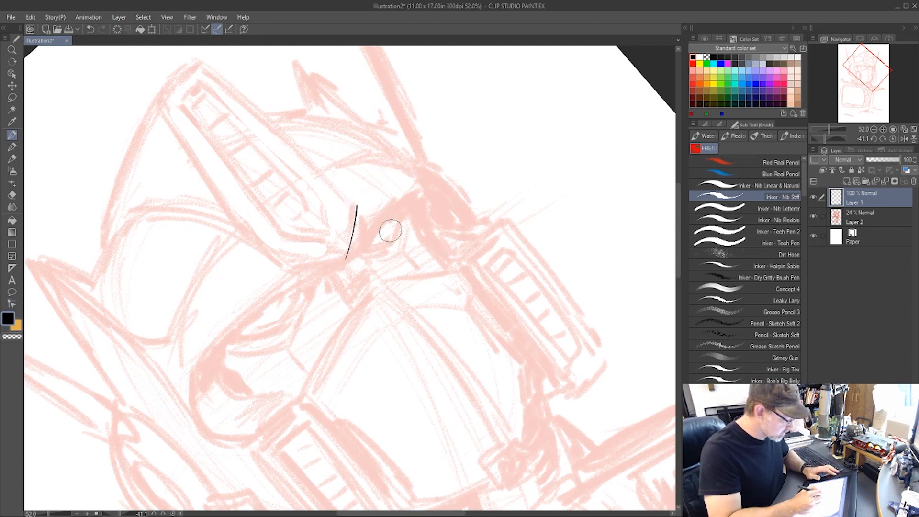
{"action": "left_click_drag", "start_coordinate": [288, 267], "coordinate": [340, 263]}
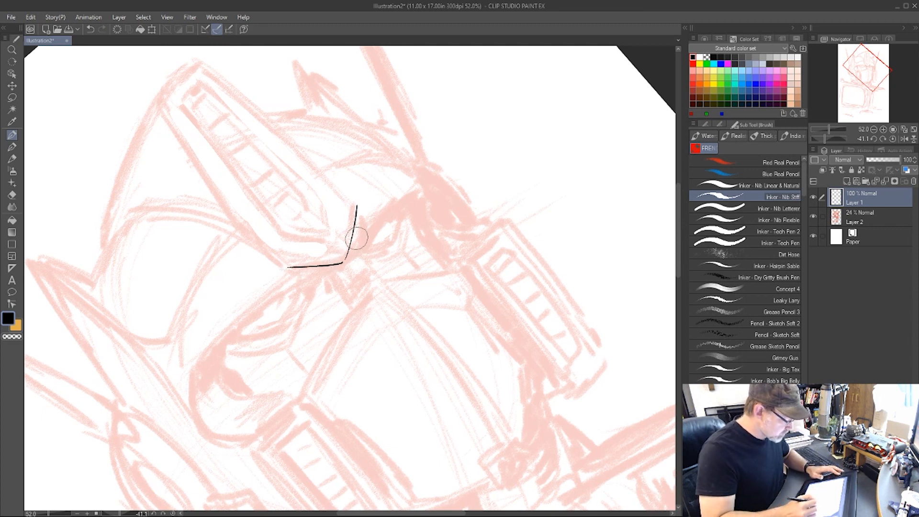
{"action": "mouse_move", "coordinate": [356, 237]}
{"action": "left_mouse_down"}
{"action": "mouse_move", "coordinate": [570, 252]}
{"action": "mouse_move", "coordinate": [533, 422]}
{"action": "mouse_move", "coordinate": [498, 273]}
{"action": "mouse_move", "coordinate": [472, 280]}
{"action": "mouse_move", "coordinate": [459, 312]}
{"action": "left_mouse_up"}
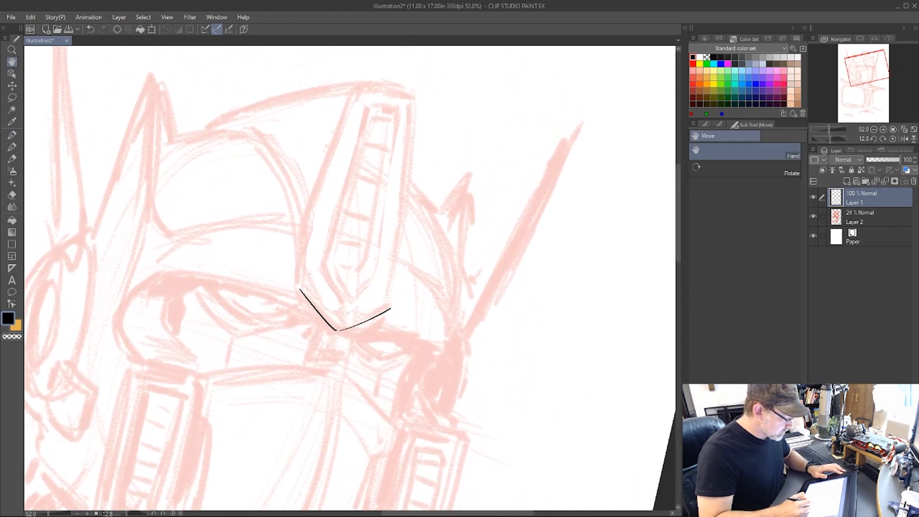
{"action": "left_click", "coordinate": [411, 97]}
{"action": "left_click_drag", "start_coordinate": [412, 98], "coordinate": [392, 301]}
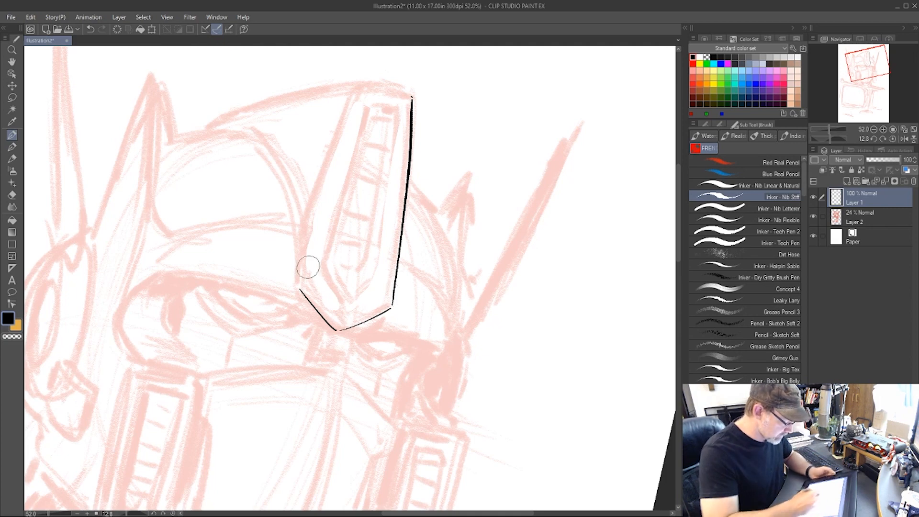
{"action": "left_click_drag", "start_coordinate": [298, 272], "coordinate": [300, 288]}
{"action": "left_click_drag", "start_coordinate": [353, 93], "coordinate": [359, 87]}
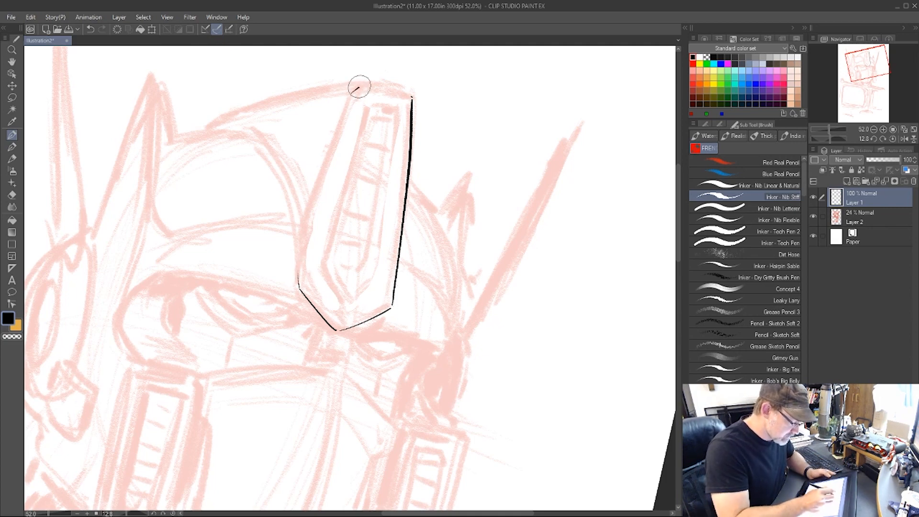
- Ink the helmet's sloping top edge as a double line up to the crest's top, plus the crest's left edge
{"action": "key", "text": "shift+space"}
{"action": "left_click_drag", "start_coordinate": [551, 314], "coordinate": [544, 177]}
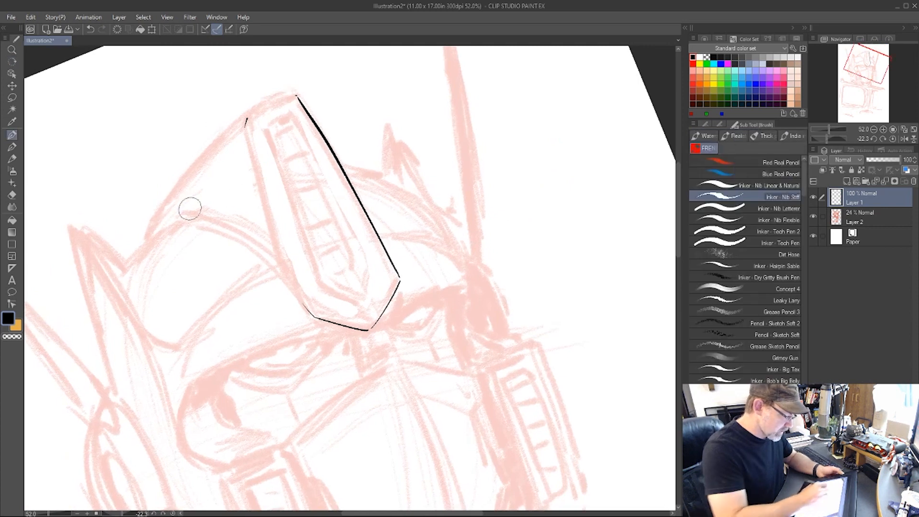
{"action": "mouse_move", "coordinate": [142, 238]}
{"action": "left_mouse_down"}
{"action": "mouse_move", "coordinate": [189, 171]}
{"action": "mouse_move", "coordinate": [246, 113]}
{"action": "left_mouse_up"}
{"action": "mouse_move", "coordinate": [150, 230]}
{"action": "left_mouse_down"}
{"action": "mouse_move", "coordinate": [244, 113]}
{"action": "mouse_move", "coordinate": [289, 98]}
{"action": "left_mouse_up"}
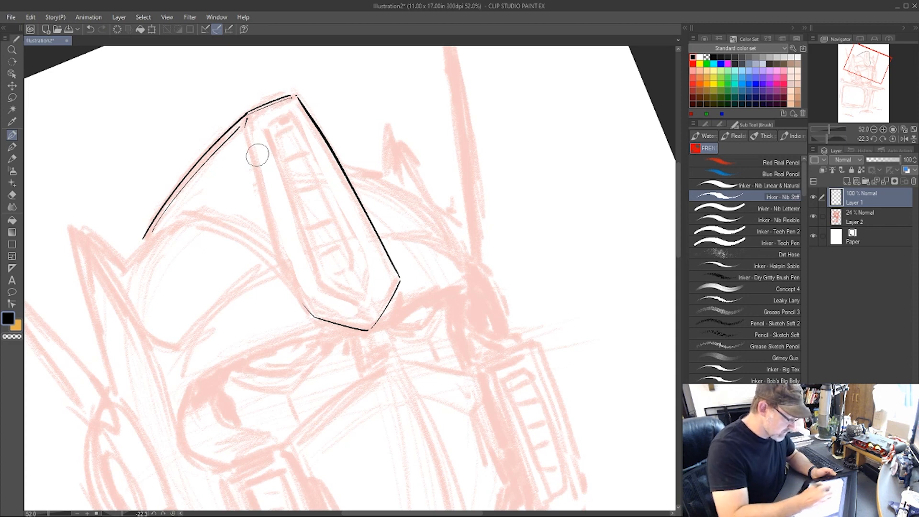
{"action": "left_click_drag", "start_coordinate": [246, 120], "coordinate": [283, 264]}
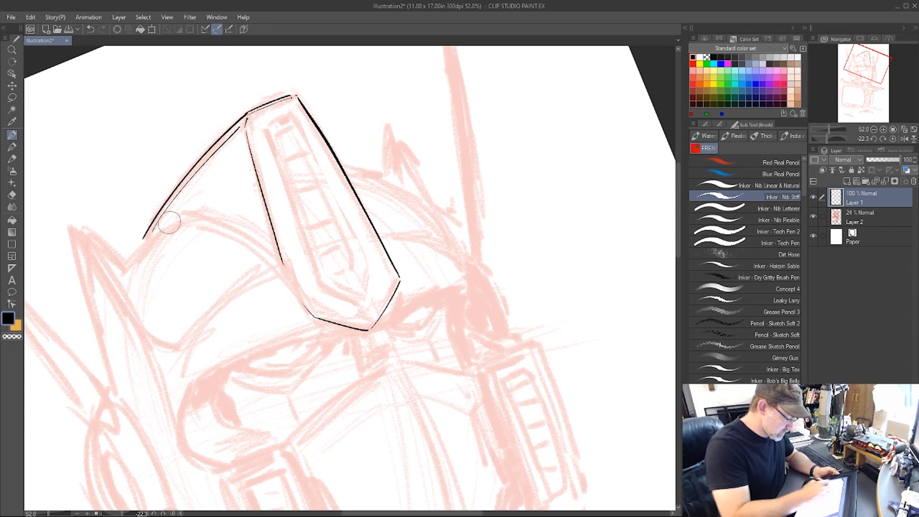
- Ink the curved dome line beneath the top edge and join the crest's left edge to its lower corner
{"action": "mouse_move", "coordinate": [158, 226]}
{"action": "left_mouse_down"}
{"action": "mouse_move", "coordinate": [183, 223]}
{"action": "mouse_move", "coordinate": [272, 269]}
{"action": "mouse_move", "coordinate": [294, 300]}
{"action": "left_mouse_up"}
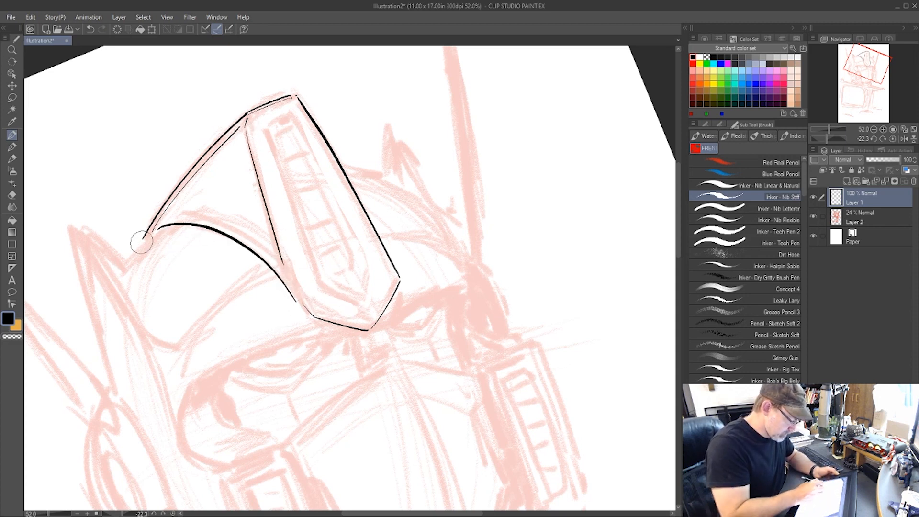
{"action": "left_click_drag", "start_coordinate": [120, 263], "coordinate": [158, 229]}
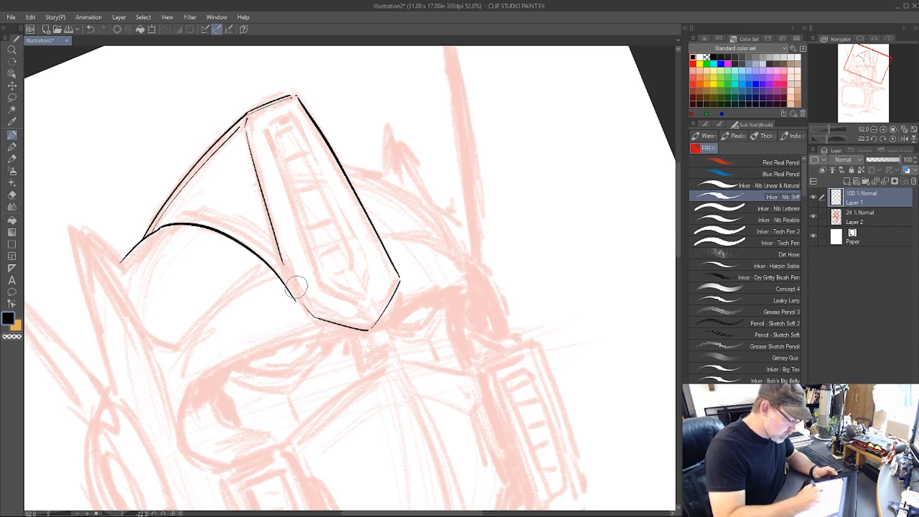
{"action": "left_click_drag", "start_coordinate": [282, 260], "coordinate": [307, 312]}
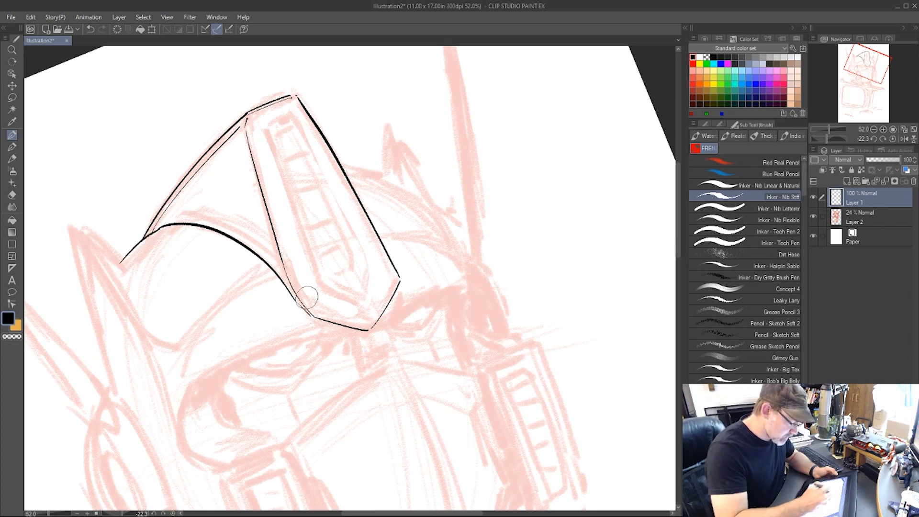
- Erase the crest's left edge and re-ink it as a straighter double line down to the lower corner
{"action": "key", "text": "r"}
{"action": "mouse_move", "coordinate": [549, 216]}
{"action": "left_mouse_down"}
{"action": "mouse_move", "coordinate": [582, 308]}
{"action": "mouse_move", "coordinate": [575, 352]}
{"action": "left_mouse_up"}
{"action": "key", "text": "e"}
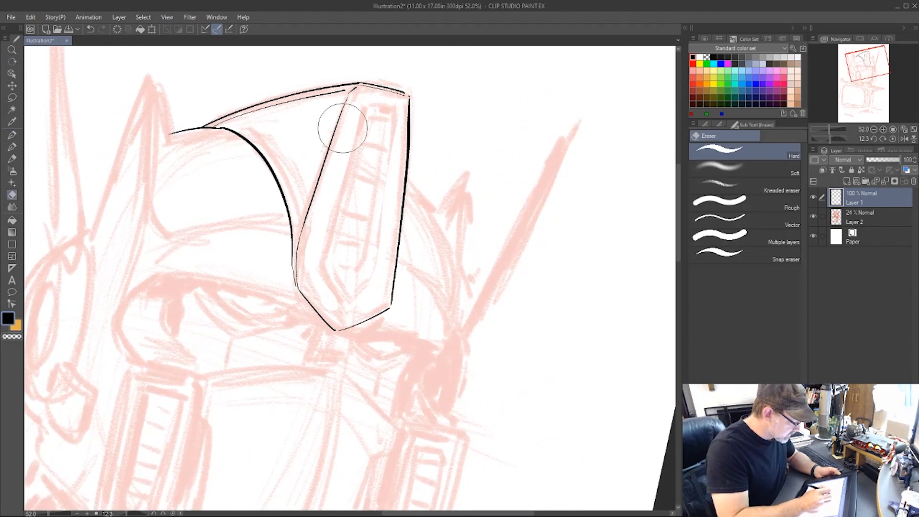
{"action": "mouse_move", "coordinate": [352, 96]}
{"action": "left_mouse_down"}
{"action": "mouse_move", "coordinate": [302, 146]}
{"action": "mouse_move", "coordinate": [295, 278]}
{"action": "mouse_move", "coordinate": [293, 261]}
{"action": "left_mouse_up"}
{"action": "key", "text": "p"}
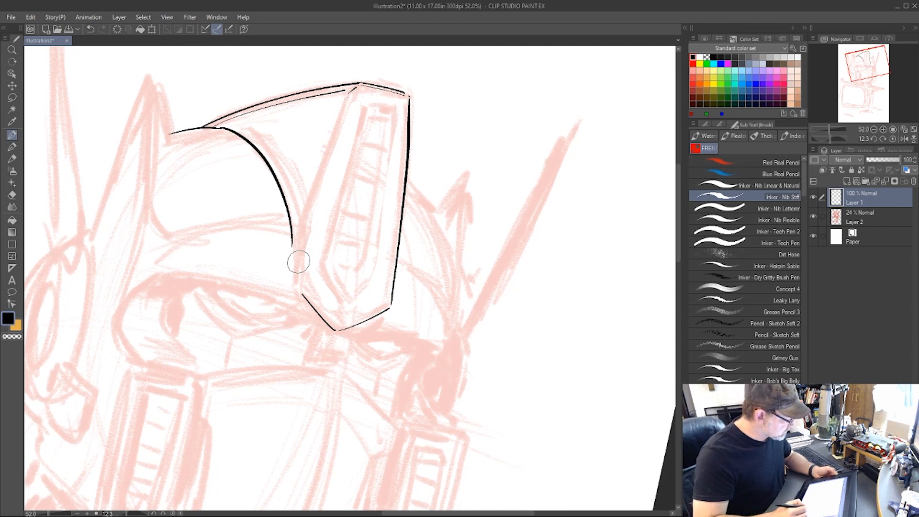
{"action": "key", "text": "r"}
{"action": "left_click_drag", "start_coordinate": [619, 266], "coordinate": [586, 396]}
{"action": "key", "text": "p"}
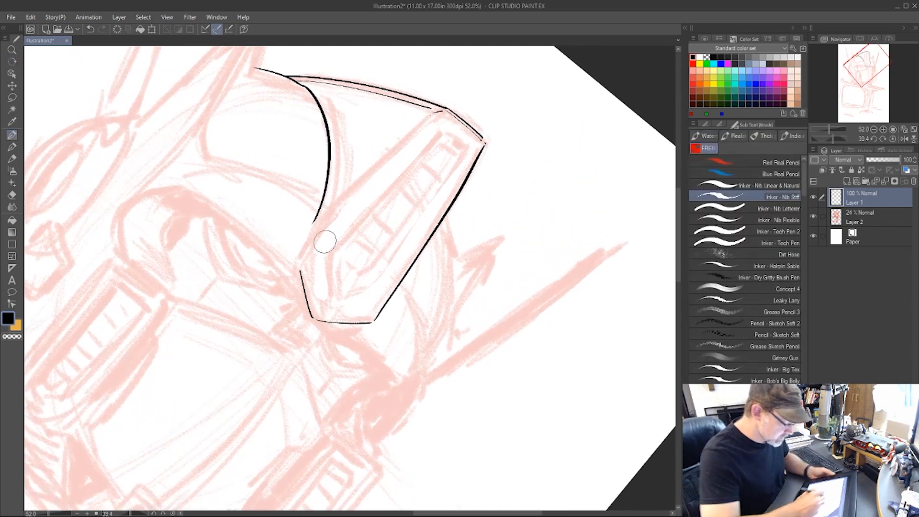
{"action": "mouse_move", "coordinate": [314, 217]}
{"action": "left_mouse_down"}
{"action": "mouse_move", "coordinate": [300, 270]}
{"action": "mouse_move", "coordinate": [308, 245]}
{"action": "mouse_move", "coordinate": [433, 115]}
{"action": "left_mouse_up"}
{"action": "mouse_move", "coordinate": [304, 266]}
{"action": "left_mouse_down"}
{"action": "mouse_move", "coordinate": [310, 249]}
{"action": "mouse_move", "coordinate": [434, 118]}
{"action": "left_mouse_up"}
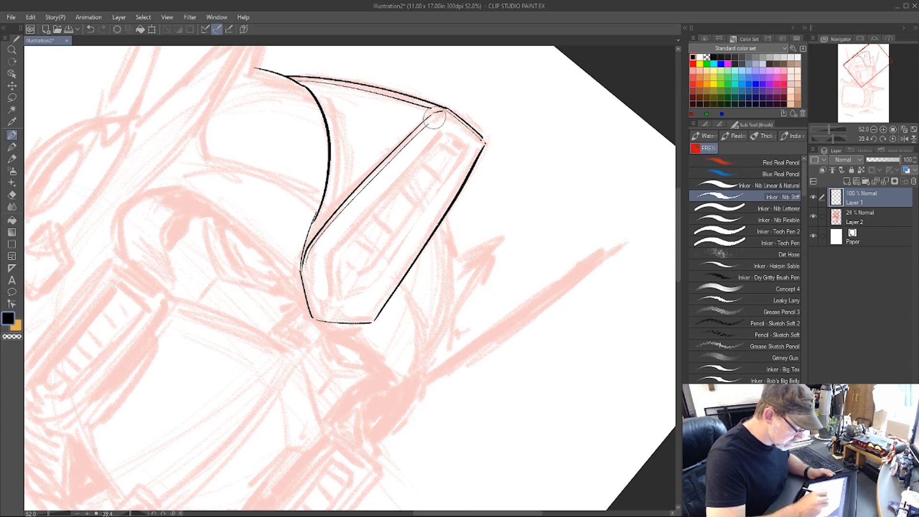
- Ink the outline of the crest's inset panel, with a pointed lower end and a rounded upper corner
{"action": "mouse_move", "coordinate": [330, 296]}
{"action": "left_mouse_down"}
{"action": "mouse_move", "coordinate": [334, 245]}
{"action": "mouse_move", "coordinate": [440, 136]}
{"action": "left_mouse_up"}
{"action": "mouse_move", "coordinate": [330, 298]}
{"action": "left_mouse_down"}
{"action": "mouse_move", "coordinate": [382, 292]}
{"action": "mouse_move", "coordinate": [371, 296]}
{"action": "mouse_move", "coordinate": [462, 152]}
{"action": "left_mouse_up"}
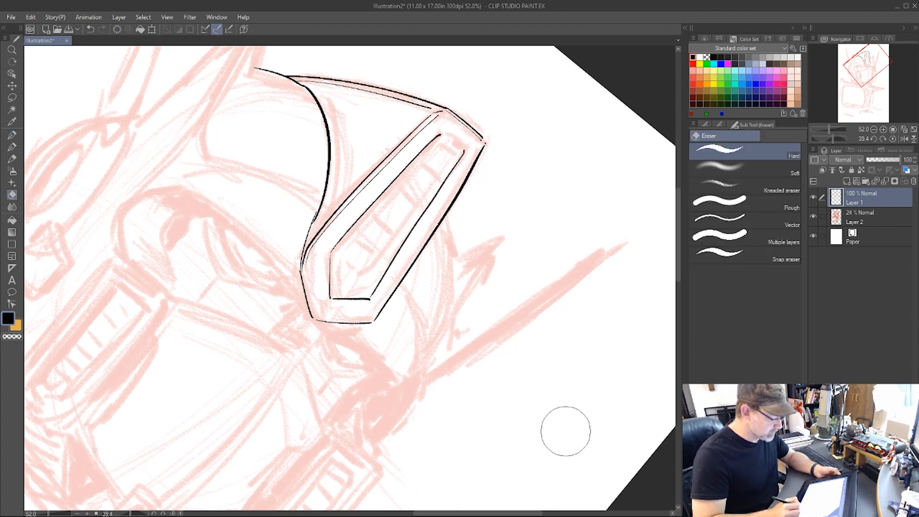
{"action": "key", "text": "shift+space"}
{"action": "left_click_drag", "start_coordinate": [603, 344], "coordinate": [412, 86]}
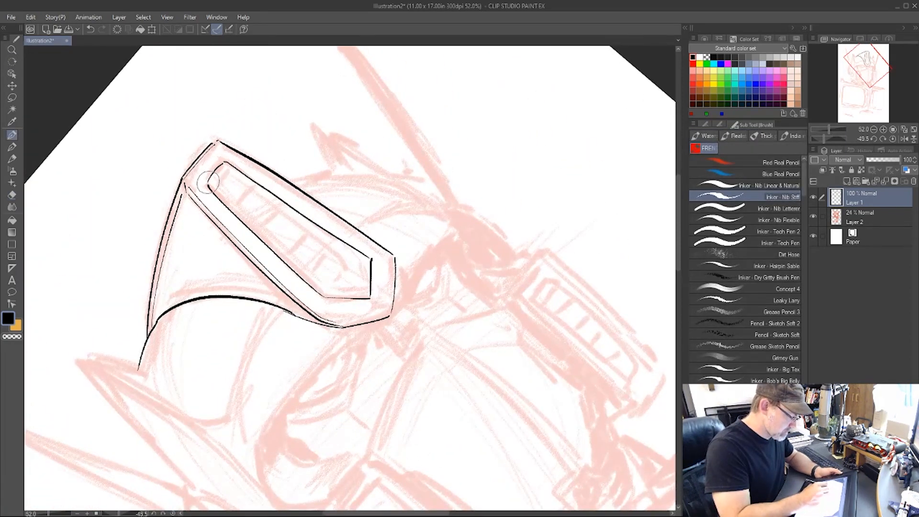
{"action": "left_click_drag", "start_coordinate": [209, 186], "coordinate": [229, 163]}
- Erase the inset panel's right edge, re-ink it closer in, and add a second inner line for depth
{"action": "key", "text": "e"}
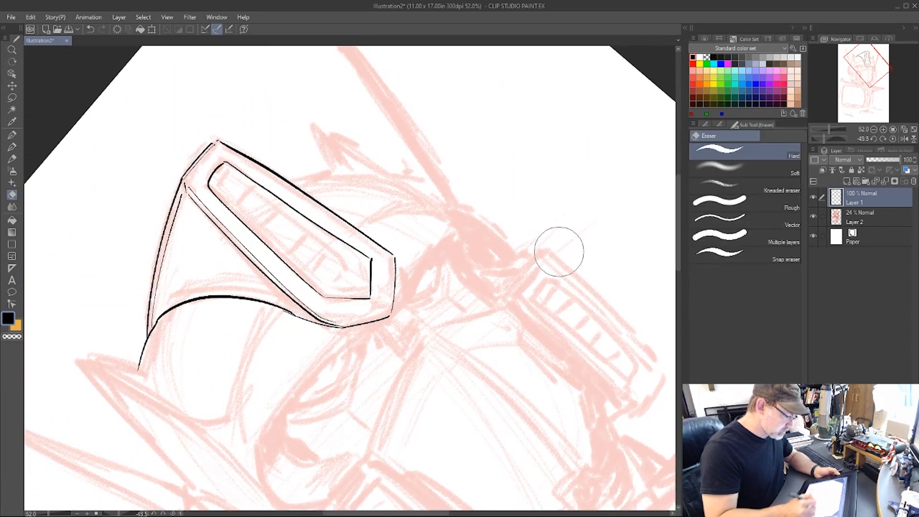
{"action": "key", "text": "shift+space"}
{"action": "mouse_move", "coordinate": [590, 268]}
{"action": "left_mouse_down"}
{"action": "mouse_move", "coordinate": [594, 302]}
{"action": "mouse_move", "coordinate": [526, 430]}
{"action": "left_mouse_up"}
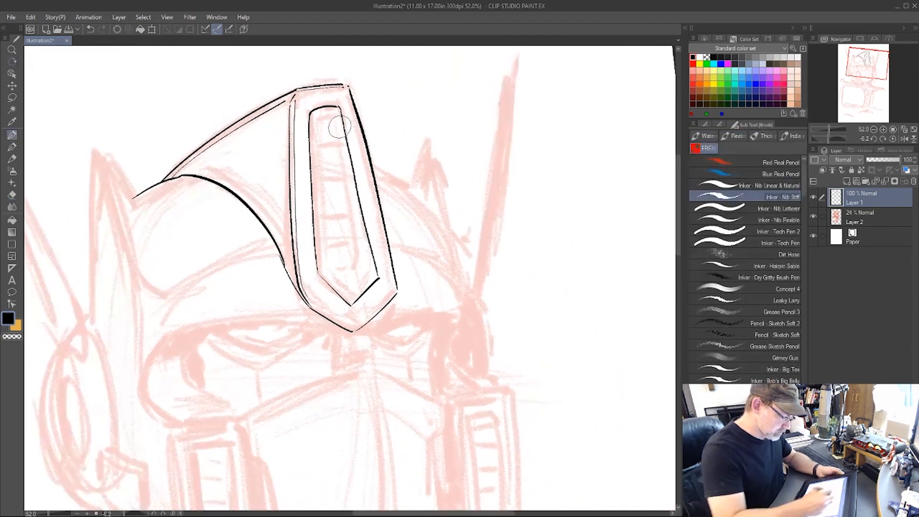
{"action": "key", "text": "e"}
{"action": "left_click_drag", "start_coordinate": [341, 103], "coordinate": [379, 286]}
{"action": "key", "text": "b"}
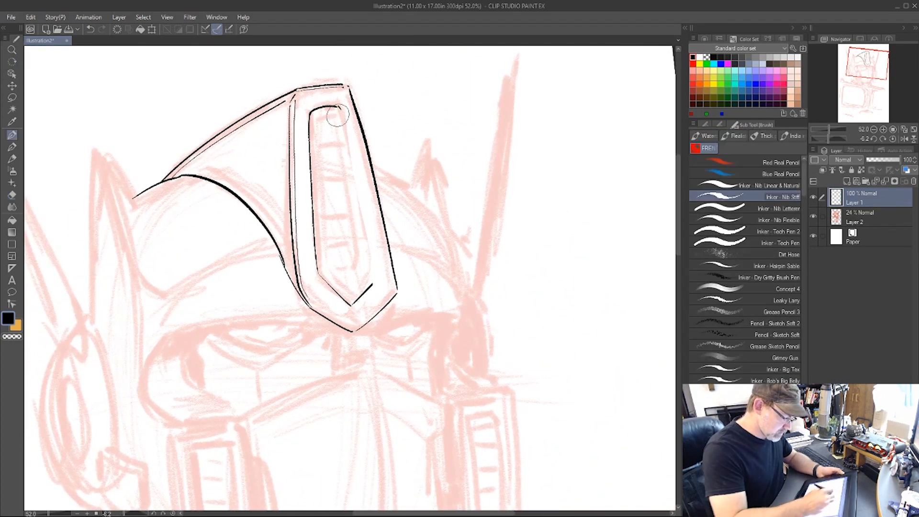
{"action": "mouse_move", "coordinate": [341, 107]}
{"action": "left_mouse_down"}
{"action": "mouse_move", "coordinate": [375, 281]}
{"action": "mouse_move", "coordinate": [358, 291]}
{"action": "mouse_move", "coordinate": [366, 282]}
{"action": "left_mouse_up"}
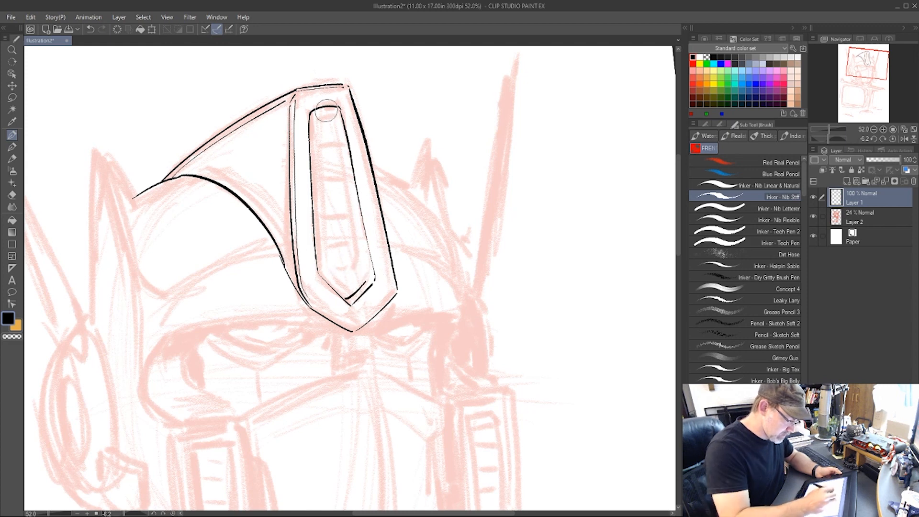
{"action": "mouse_move", "coordinate": [314, 114]}
{"action": "left_mouse_down"}
{"action": "mouse_move", "coordinate": [339, 109]}
{"action": "mouse_move", "coordinate": [362, 277]}
{"action": "left_mouse_up"}
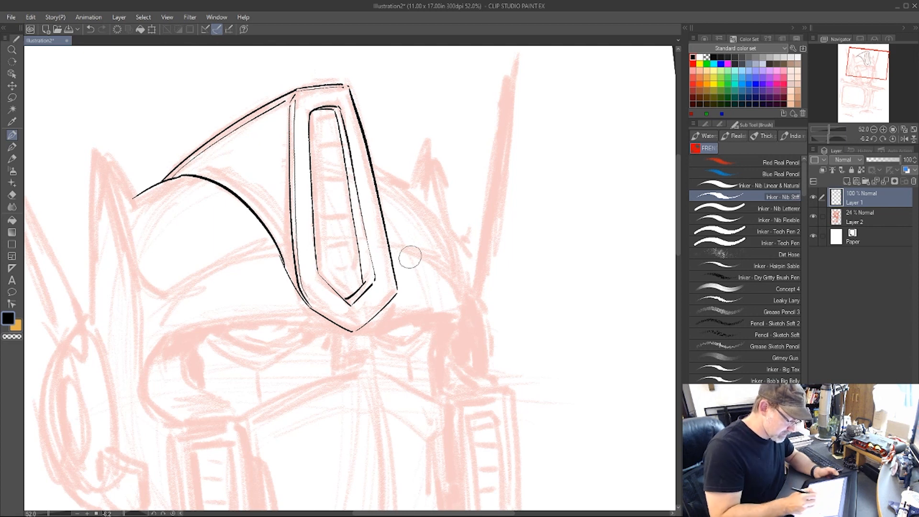
- Erase the crest's doubled left edge and lower-left side, then re-ink them with the end of the dome curve
{"action": "key", "text": "e"}
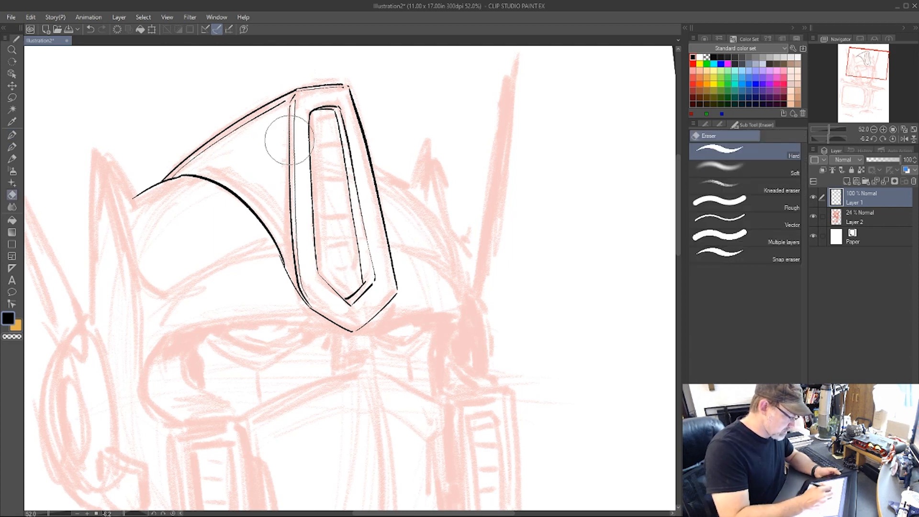
{"action": "mouse_move", "coordinate": [281, 139]}
{"action": "left_mouse_down"}
{"action": "mouse_move", "coordinate": [279, 242]}
{"action": "mouse_move", "coordinate": [292, 244]}
{"action": "mouse_move", "coordinate": [305, 301]}
{"action": "mouse_move", "coordinate": [346, 341]}
{"action": "left_mouse_up"}
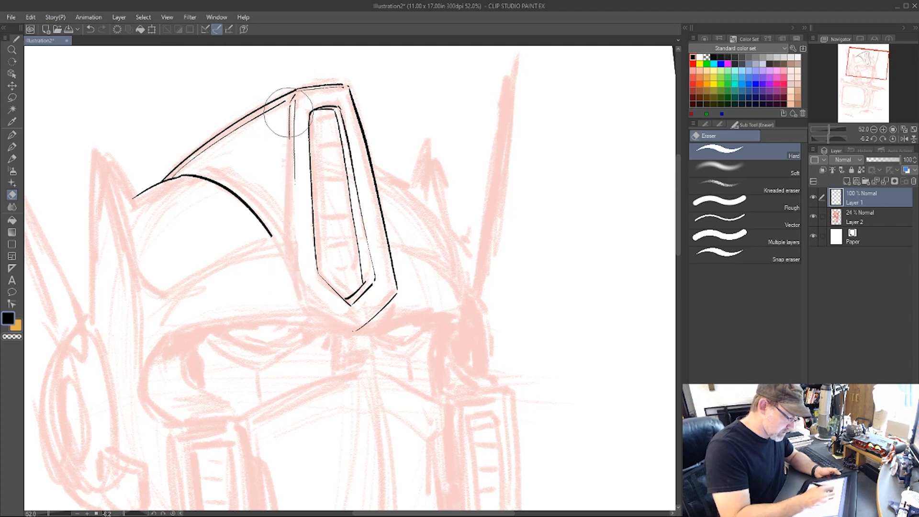
{"action": "left_click_drag", "start_coordinate": [289, 114], "coordinate": [282, 241]}
{"action": "key", "text": "b"}
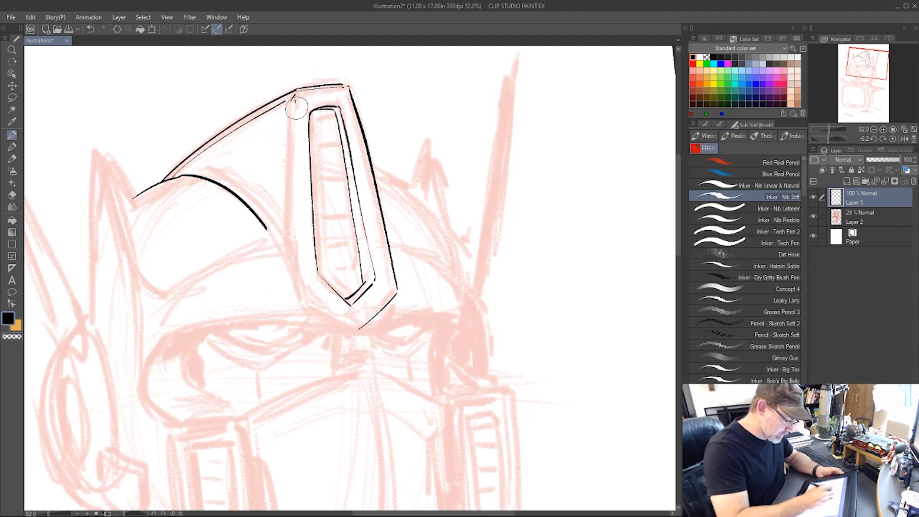
{"action": "mouse_move", "coordinate": [292, 102]}
{"action": "left_mouse_down"}
{"action": "mouse_move", "coordinate": [298, 275]}
{"action": "mouse_move", "coordinate": [299, 265]}
{"action": "mouse_move", "coordinate": [350, 322]}
{"action": "left_mouse_up"}
{"action": "mouse_move", "coordinate": [267, 229]}
{"action": "left_mouse_down"}
{"action": "mouse_move", "coordinate": [299, 288]}
{"action": "mouse_move", "coordinate": [337, 322]}
{"action": "left_mouse_up"}
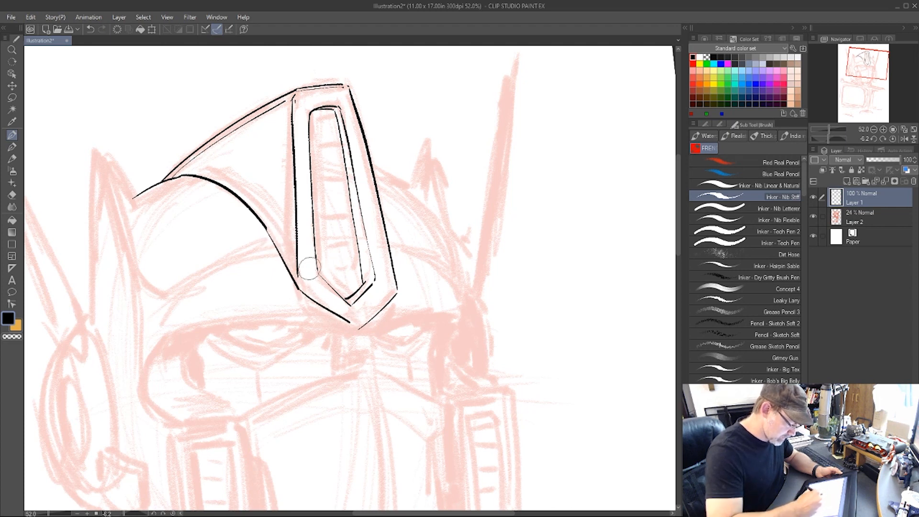
- Erase the junction of the dome curve and crest's lower-left corner, then re-ink it down to the tip
{"action": "key", "text": "e"}
{"action": "mouse_move", "coordinate": [297, 283]}
{"action": "left_mouse_down"}
{"action": "mouse_move", "coordinate": [318, 311]}
{"action": "mouse_move", "coordinate": [350, 323]}
{"action": "left_mouse_up"}
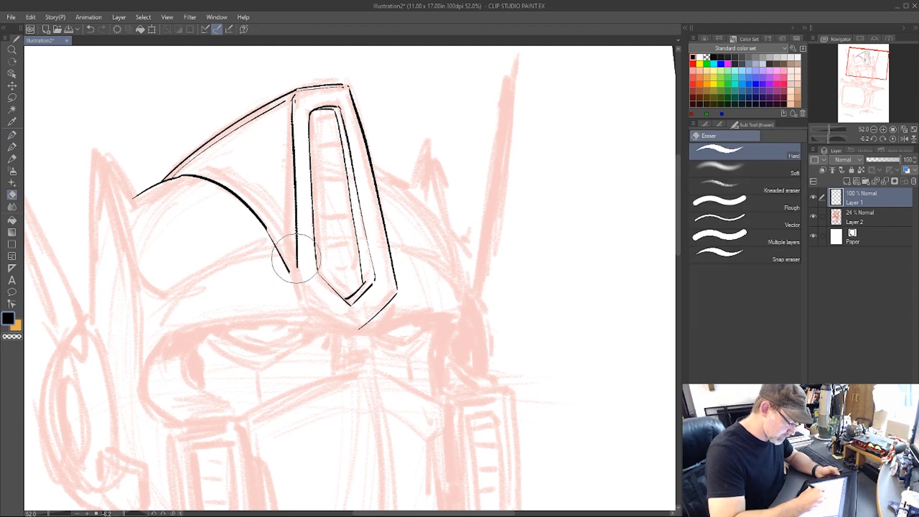
{"action": "mouse_move", "coordinate": [295, 258]}
{"action": "left_mouse_down"}
{"action": "mouse_move", "coordinate": [277, 267]}
{"action": "mouse_move", "coordinate": [261, 230]}
{"action": "mouse_move", "coordinate": [275, 263]}
{"action": "left_mouse_up"}
{"action": "key", "text": "p"}
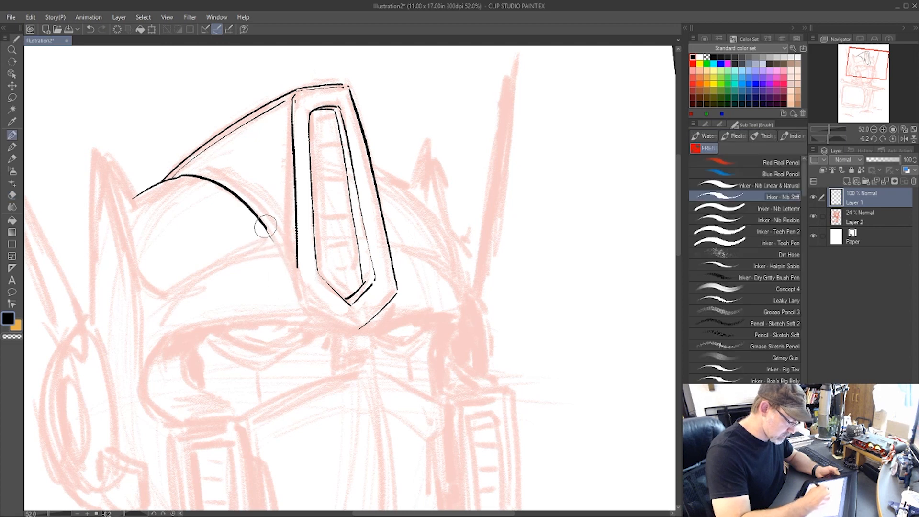
{"action": "mouse_move", "coordinate": [265, 227]}
{"action": "left_mouse_down"}
{"action": "mouse_move", "coordinate": [300, 294]}
{"action": "mouse_move", "coordinate": [299, 259]}
{"action": "mouse_move", "coordinate": [297, 279]}
{"action": "mouse_move", "coordinate": [352, 329]}
{"action": "left_mouse_up"}
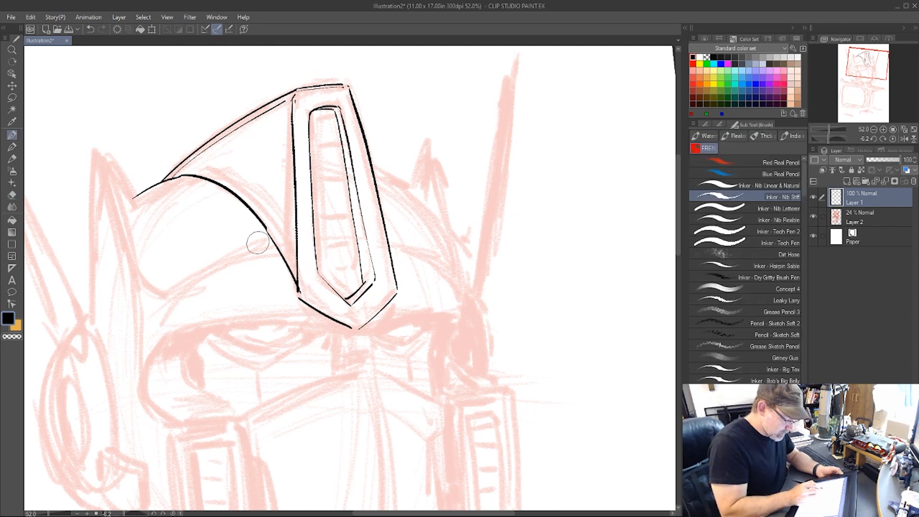
- Ink the helmet's curved band lines on both sides of the crest and the horizontal slats inside its inset panel
{"action": "left_click_drag", "start_coordinate": [261, 234], "coordinate": [154, 294]}
{"action": "left_click_drag", "start_coordinate": [389, 238], "coordinate": [441, 261]}
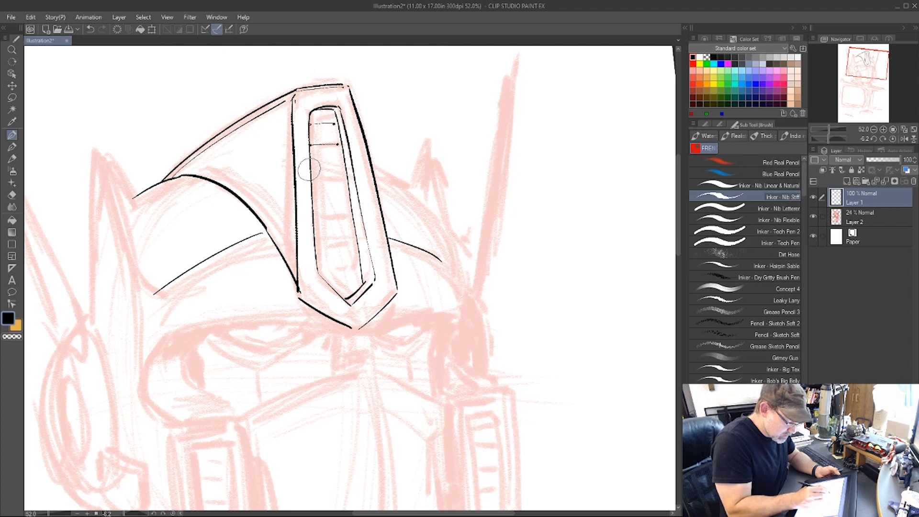
{"action": "left_click_drag", "start_coordinate": [311, 171], "coordinate": [343, 169]}
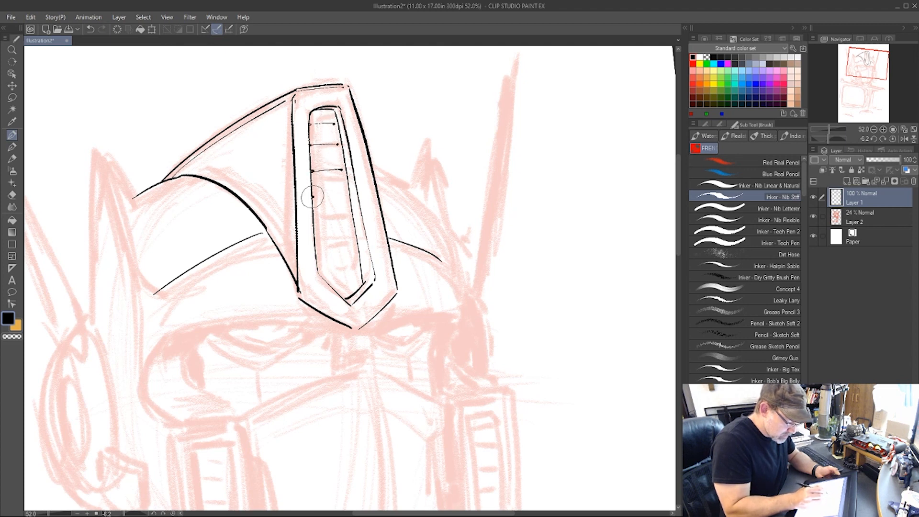
{"action": "left_click_drag", "start_coordinate": [312, 196], "coordinate": [344, 194]}
{"action": "left_click_drag", "start_coordinate": [313, 223], "coordinate": [352, 221]}
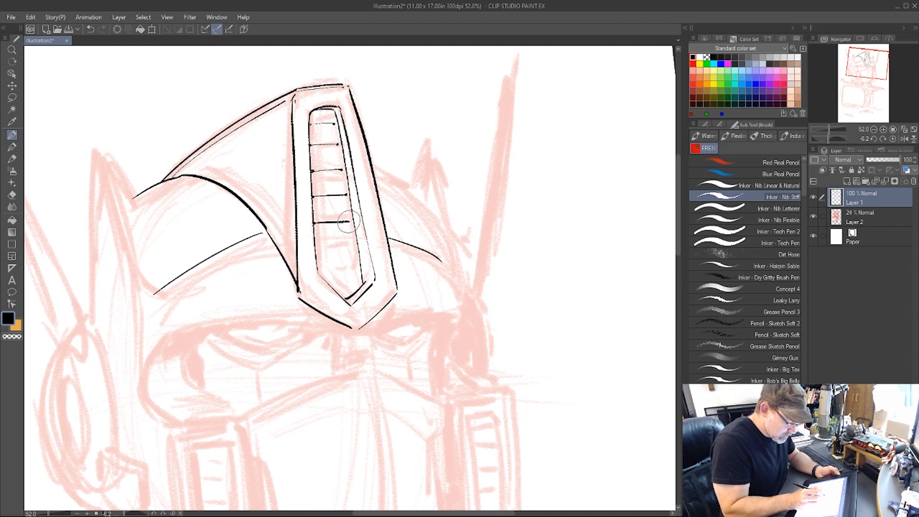
{"action": "left_click_drag", "start_coordinate": [316, 248], "coordinate": [356, 246]}
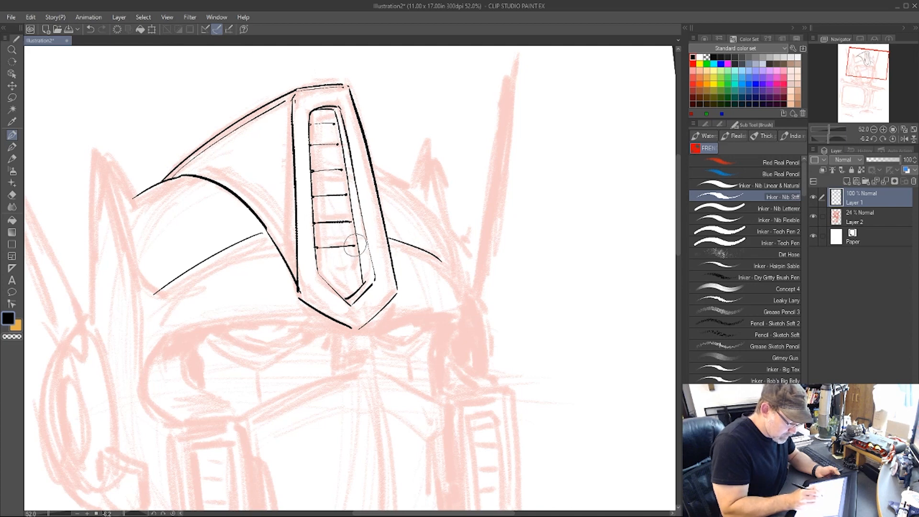
{"action": "left_click_drag", "start_coordinate": [323, 275], "coordinate": [359, 273]}
- Zoom out and rotate the canvas to check the inked crest against the whole head sketch
{"action": "key", "text": "ctrl+space"}
{"action": "left_click_drag", "start_coordinate": [540, 226], "coordinate": [514, 235]}
{"action": "key", "text": "space"}
{"action": "left_click_drag", "start_coordinate": [576, 288], "coordinate": [481, 284]}
{"action": "key", "text": "ctrl+space"}
{"action": "left_click", "coordinate": [362, 260]}
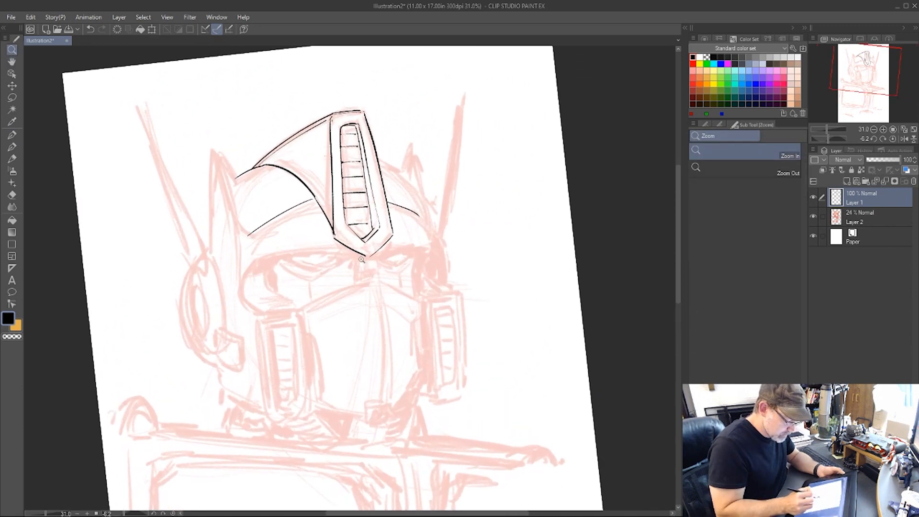
{"action": "key", "text": "shift+space"}
{"action": "mouse_move", "coordinate": [541, 318]}
{"action": "left_mouse_down"}
{"action": "mouse_move", "coordinate": [568, 236]}
{"action": "mouse_move", "coordinate": [558, 191]}
{"action": "left_mouse_up"}
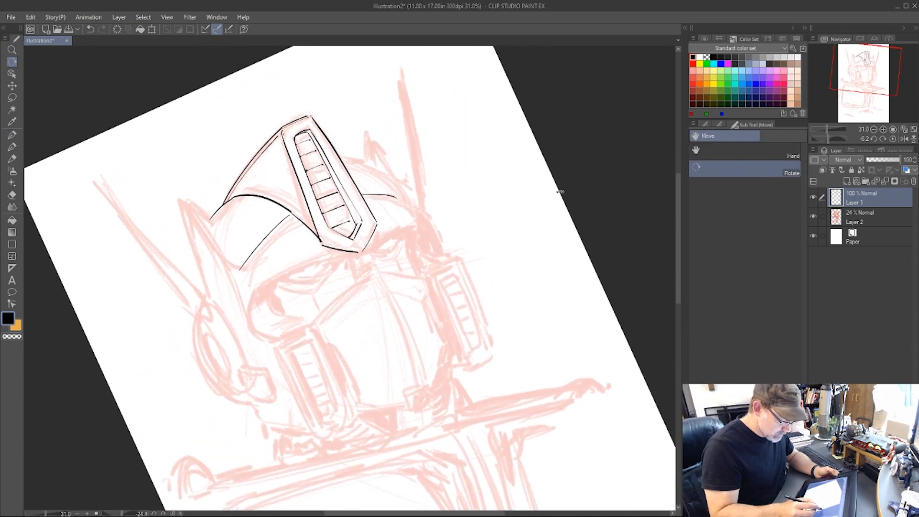
- Ink the helmet's curved brow line across both eyes and the left side of the eye opening, thickening the brow line
{"action": "left_click_drag", "start_coordinate": [255, 288], "coordinate": [248, 326]}
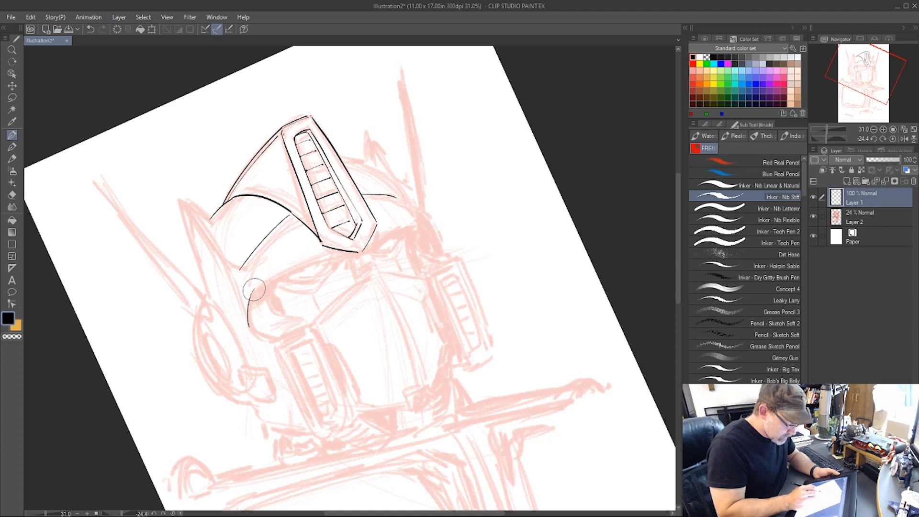
{"action": "left_click_drag", "start_coordinate": [252, 287], "coordinate": [414, 223]}
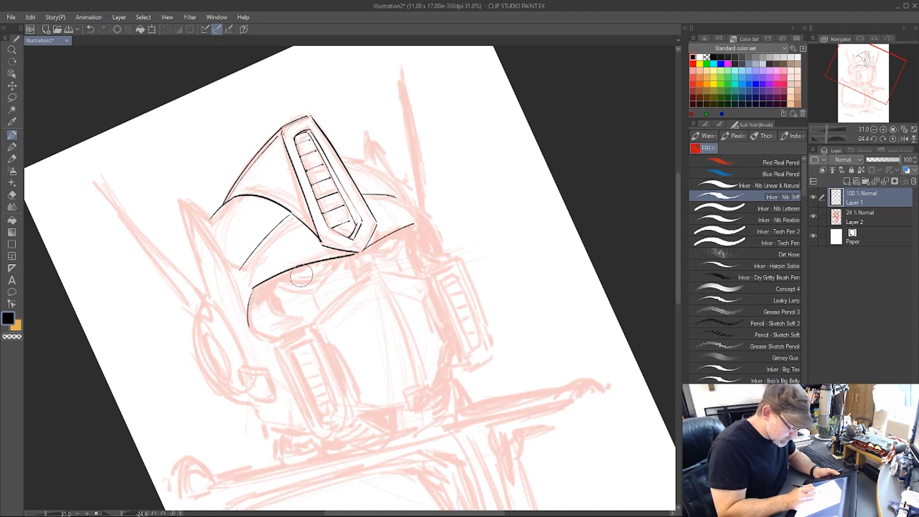
{"action": "left_click_drag", "start_coordinate": [273, 283], "coordinate": [347, 253]}
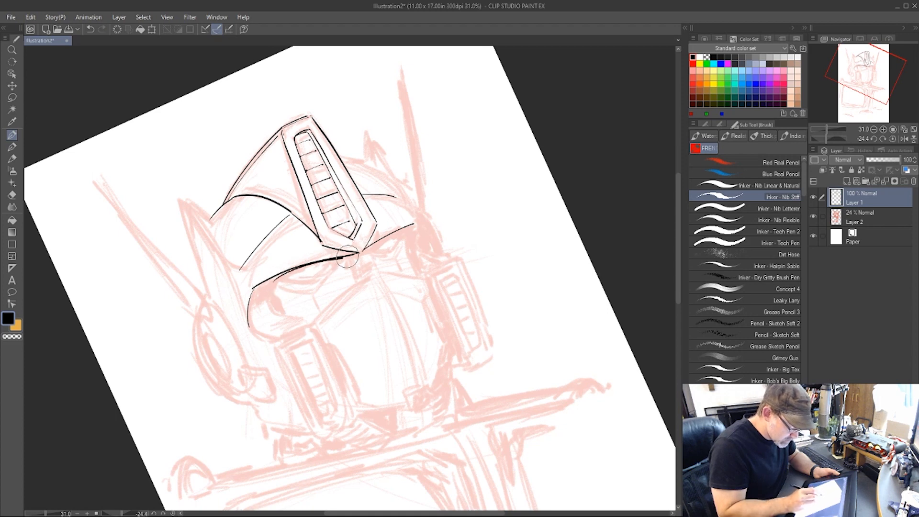
{"action": "left_click_drag", "start_coordinate": [354, 251], "coordinate": [396, 232]}
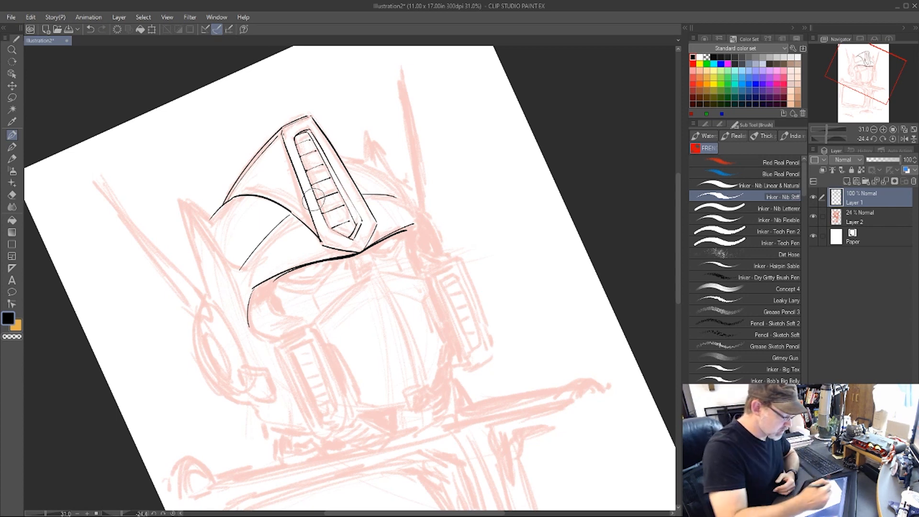
{"action": "left_click_drag", "start_coordinate": [296, 143], "coordinate": [328, 226]}
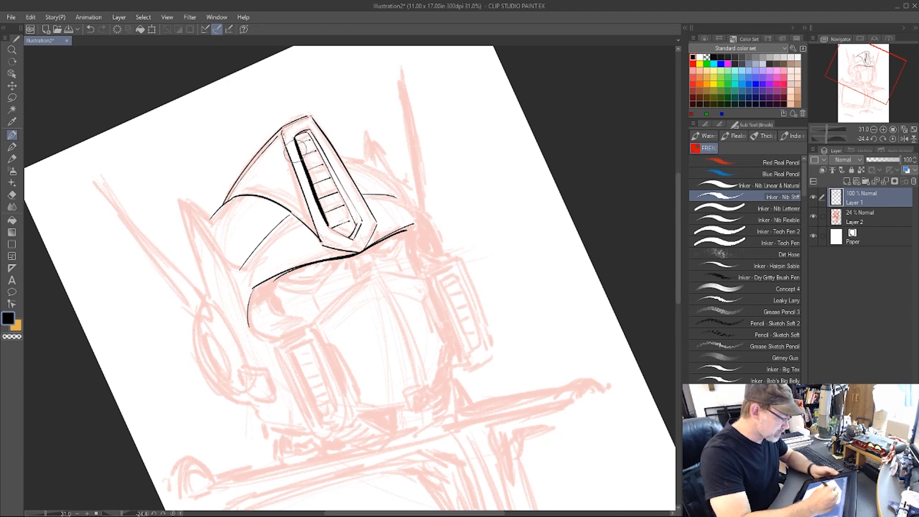
{"action": "key", "text": "r"}
{"action": "key", "text": "ctrl+z"}
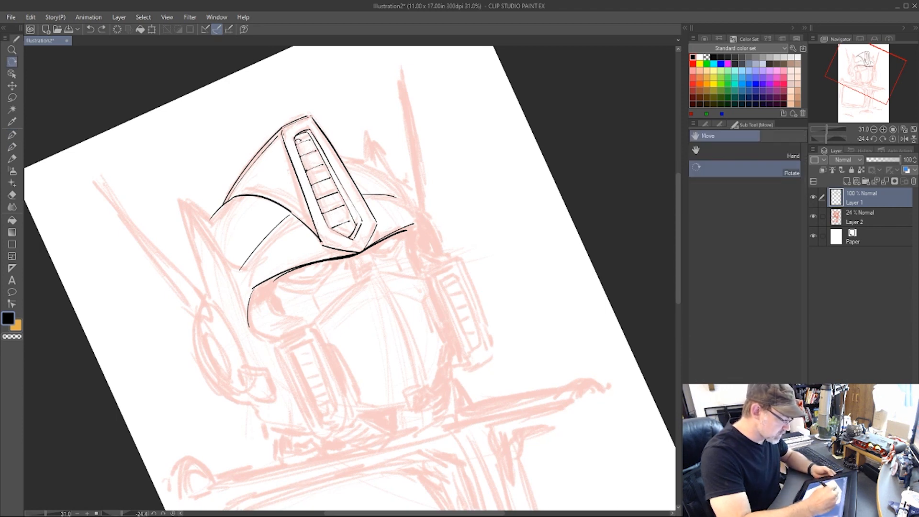
- Thicken the left and lower edge of the crest's inset panel and the helmet's upper-left outline
{"action": "key", "text": "b"}
{"action": "mouse_move", "coordinate": [294, 139]}
{"action": "left_mouse_down"}
{"action": "mouse_move", "coordinate": [325, 226]}
{"action": "mouse_move", "coordinate": [313, 194]}
{"action": "mouse_move", "coordinate": [324, 224]}
{"action": "mouse_move", "coordinate": [345, 236]}
{"action": "left_mouse_up"}
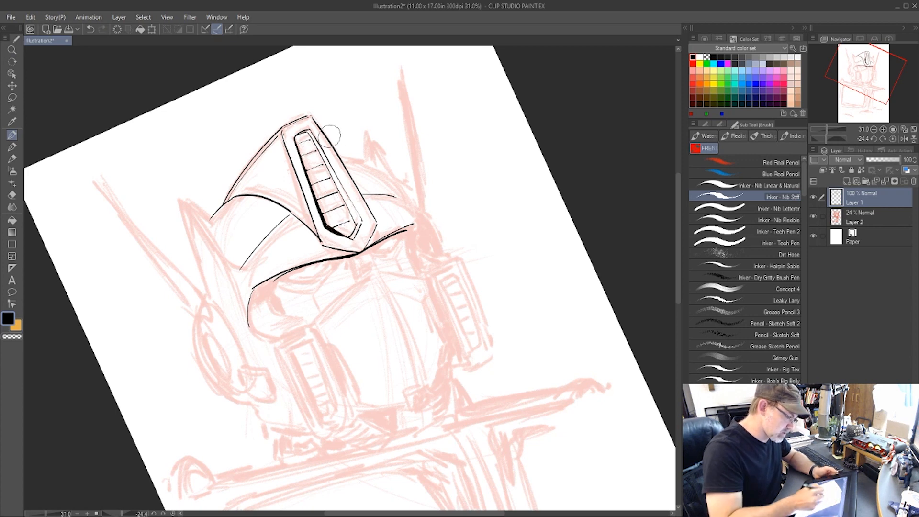
{"action": "left_click_drag", "start_coordinate": [224, 196], "coordinate": [286, 126]}
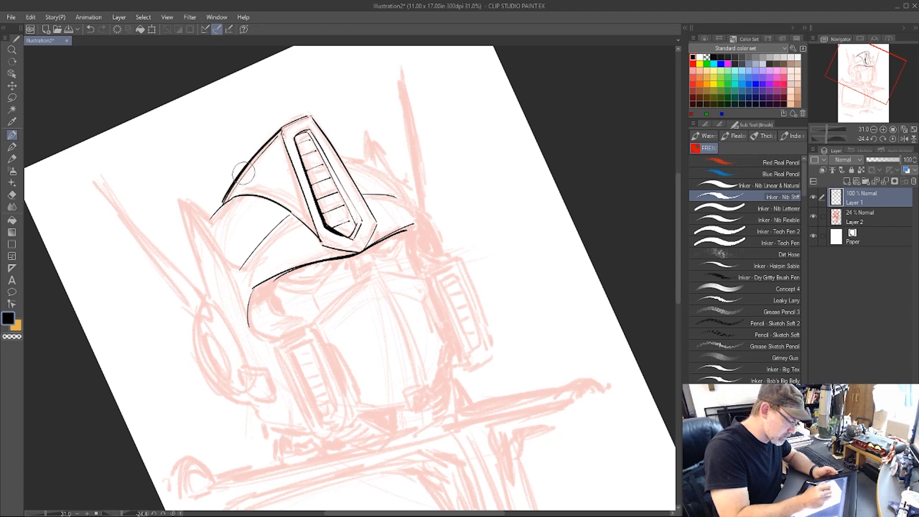
{"action": "left_click_drag", "start_coordinate": [213, 216], "coordinate": [226, 186]}
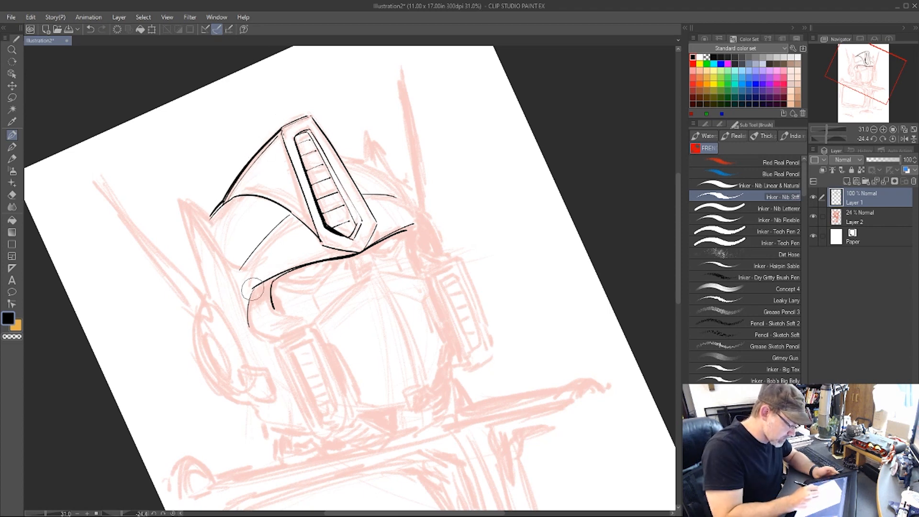
- Ink the outer corner lines of the left eye socket and the pointed fin on the helmet's left side
{"action": "left_click_drag", "start_coordinate": [271, 284], "coordinate": [269, 306]}
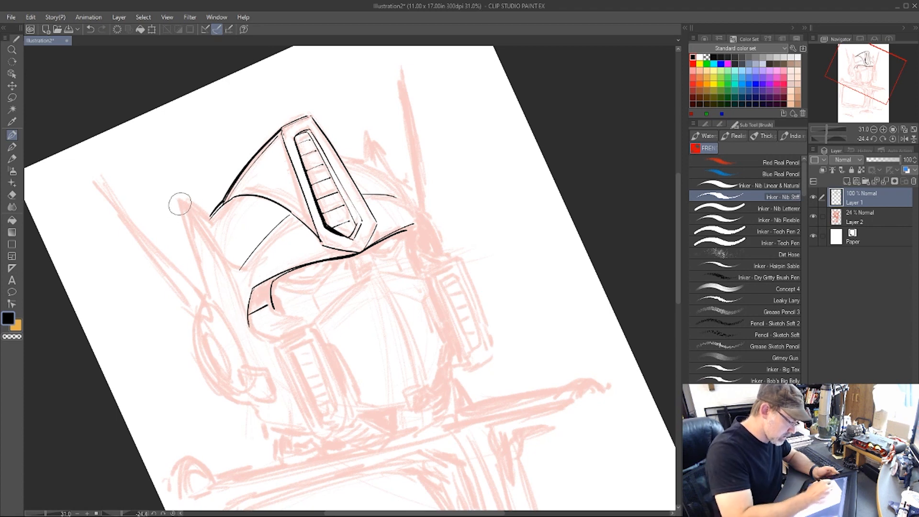
{"action": "left_click_drag", "start_coordinate": [178, 201], "coordinate": [206, 290]}
{"action": "mouse_move", "coordinate": [178, 201]}
{"action": "left_mouse_down"}
{"action": "mouse_move", "coordinate": [207, 220]}
{"action": "mouse_move", "coordinate": [248, 326]}
{"action": "left_mouse_up"}
{"action": "left_click_drag", "start_coordinate": [206, 240], "coordinate": [237, 256]}
{"action": "left_click_drag", "start_coordinate": [205, 220], "coordinate": [213, 210]}
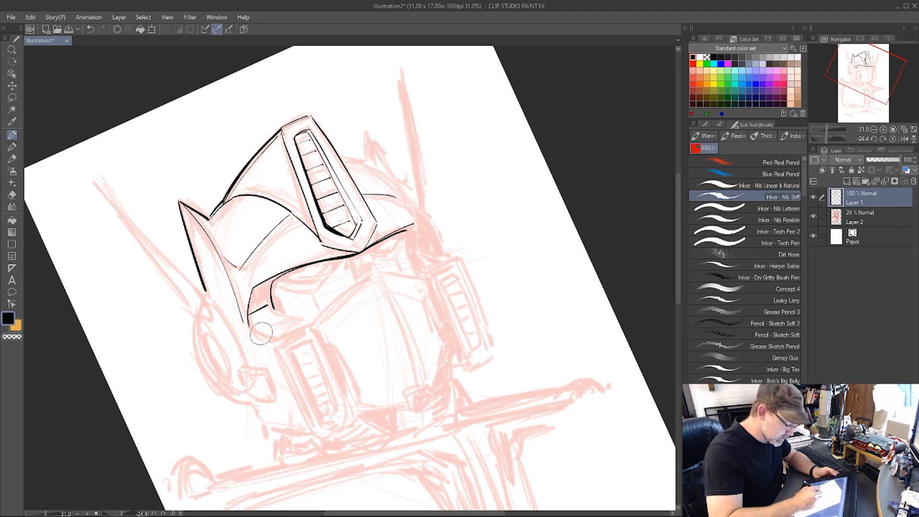
- Ink both narrow eyes and the nose bridge lines, and fill the shadow under the left brow solid black
{"action": "key", "text": "r"}
{"action": "mouse_move", "coordinate": [482, 318]}
{"action": "left_mouse_down"}
{"action": "mouse_move", "coordinate": [492, 363]}
{"action": "mouse_move", "coordinate": [498, 335]}
{"action": "left_mouse_up"}
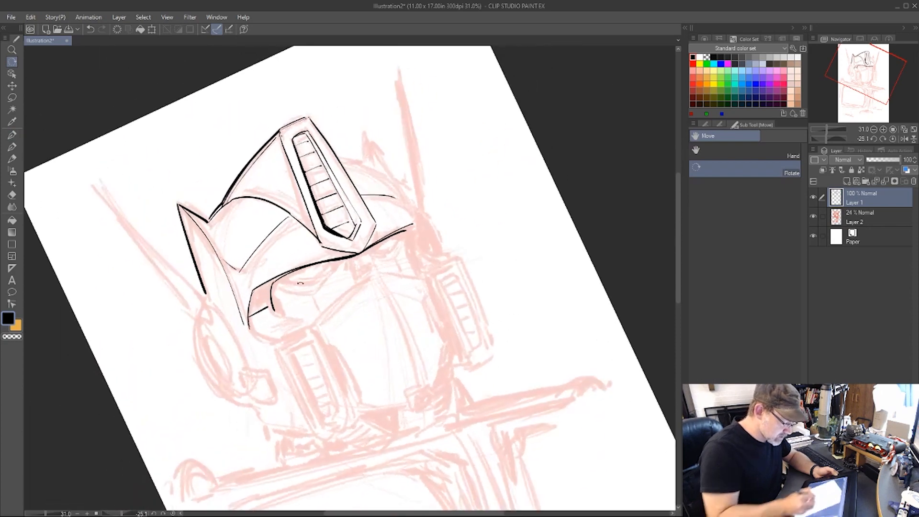
{"action": "key", "text": "p"}
{"action": "left_click_drag", "start_coordinate": [302, 284], "coordinate": [324, 271]}
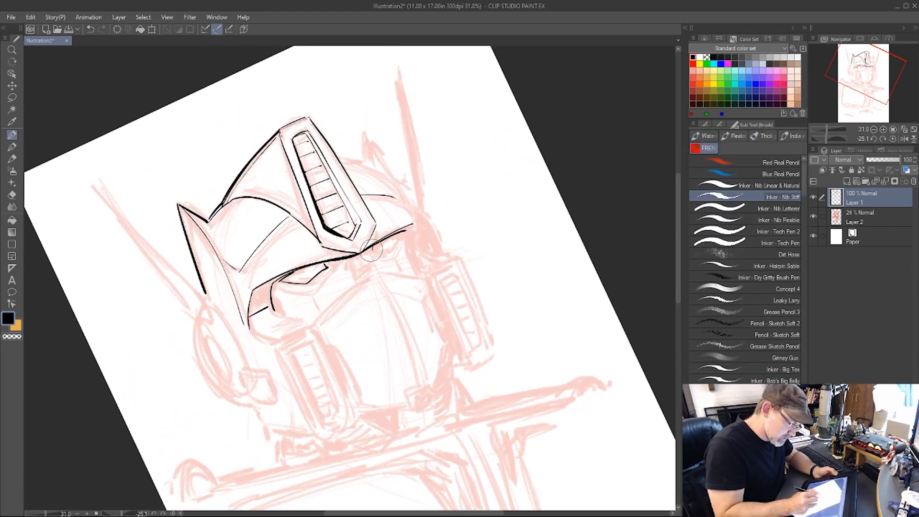
{"action": "left_click_drag", "start_coordinate": [374, 252], "coordinate": [399, 239]}
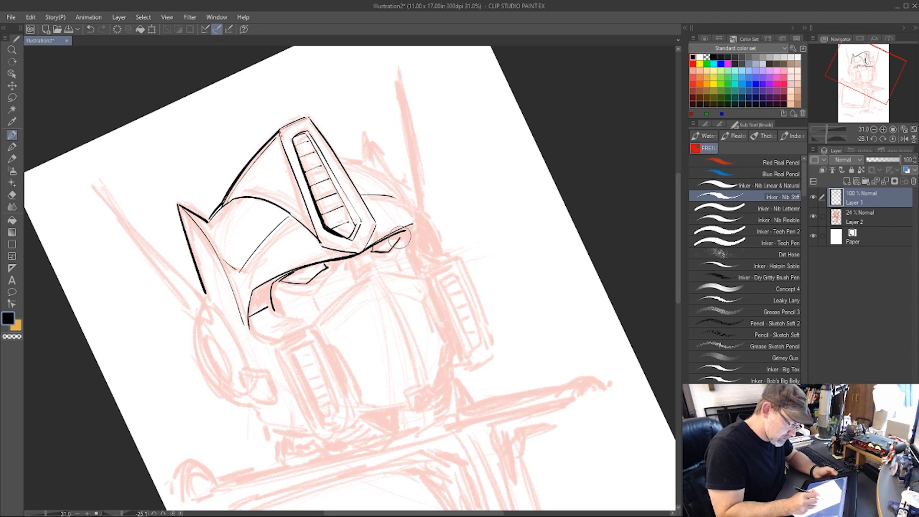
{"action": "left_click_drag", "start_coordinate": [351, 257], "coordinate": [354, 277]}
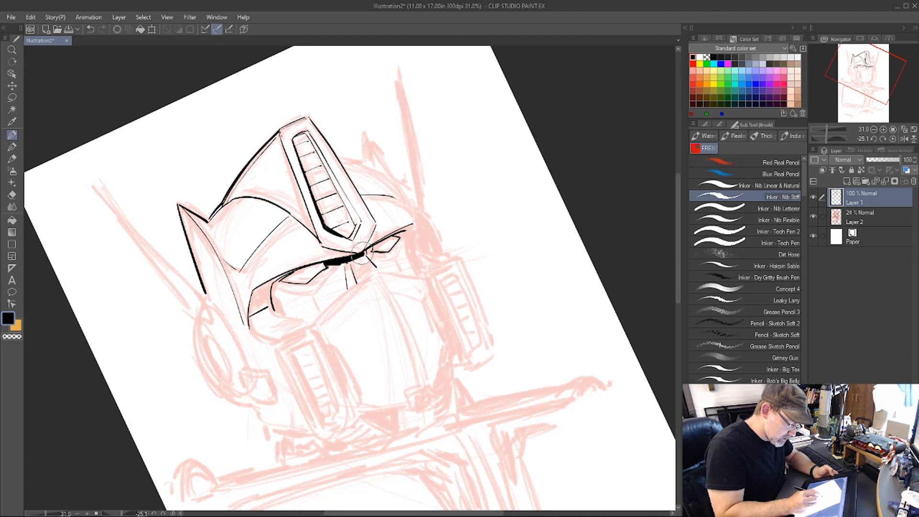
{"action": "mouse_move", "coordinate": [348, 256]}
{"action": "left_mouse_down"}
{"action": "mouse_move", "coordinate": [316, 266]}
{"action": "mouse_move", "coordinate": [311, 292]}
{"action": "mouse_move", "coordinate": [284, 274]}
{"action": "mouse_move", "coordinate": [253, 289]}
{"action": "mouse_move", "coordinate": [248, 315]}
{"action": "mouse_move", "coordinate": [276, 283]}
{"action": "mouse_move", "coordinate": [256, 299]}
{"action": "mouse_move", "coordinate": [260, 288]}
{"action": "left_mouse_up"}
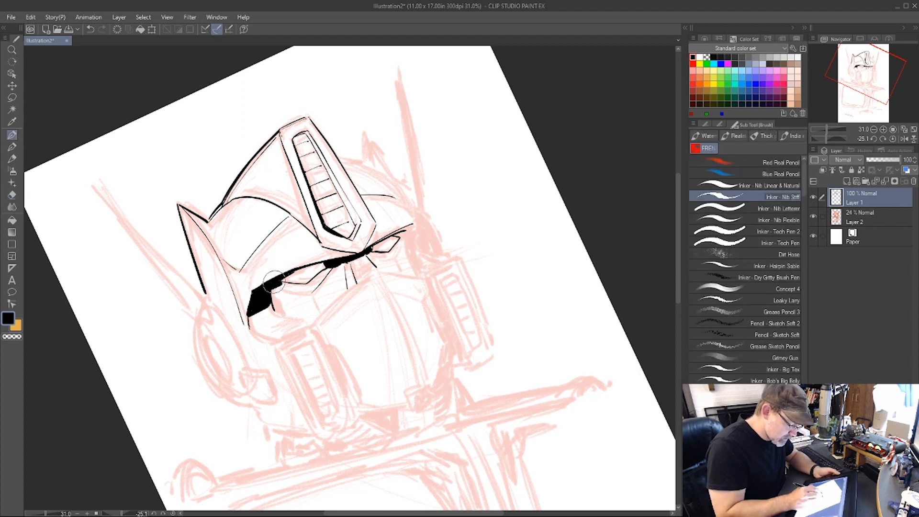
- Ink the short facial lines below both eyes and the left half of the faceplate's upper edge
{"action": "mouse_move", "coordinate": [280, 289]}
{"action": "left_mouse_down"}
{"action": "mouse_move", "coordinate": [320, 288]}
{"action": "mouse_move", "coordinate": [317, 311]}
{"action": "left_mouse_up"}
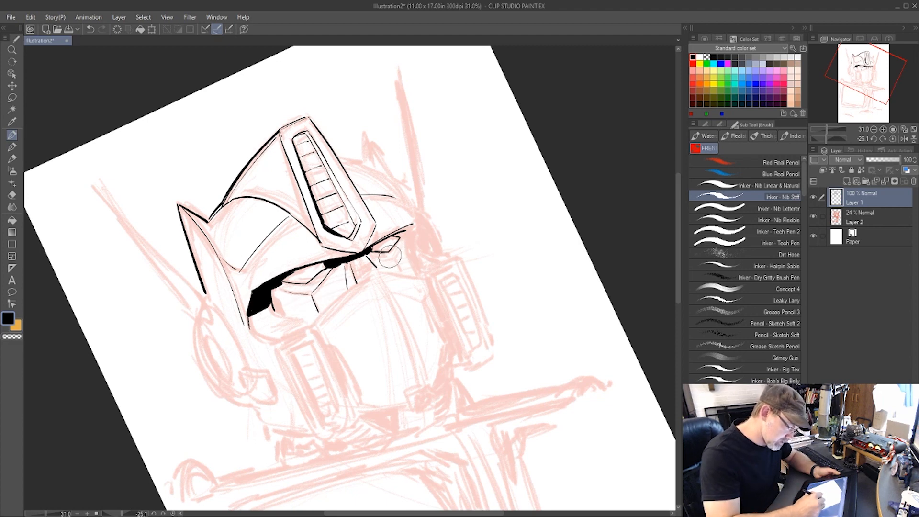
{"action": "left_click_drag", "start_coordinate": [386, 254], "coordinate": [397, 275]}
{"action": "mouse_move", "coordinate": [398, 238]}
{"action": "left_mouse_down"}
{"action": "mouse_move", "coordinate": [416, 270]}
{"action": "mouse_move", "coordinate": [407, 252]}
{"action": "mouse_move", "coordinate": [312, 319]}
{"action": "mouse_move", "coordinate": [372, 267]}
{"action": "mouse_move", "coordinate": [310, 321]}
{"action": "mouse_move", "coordinate": [373, 268]}
{"action": "left_mouse_up"}
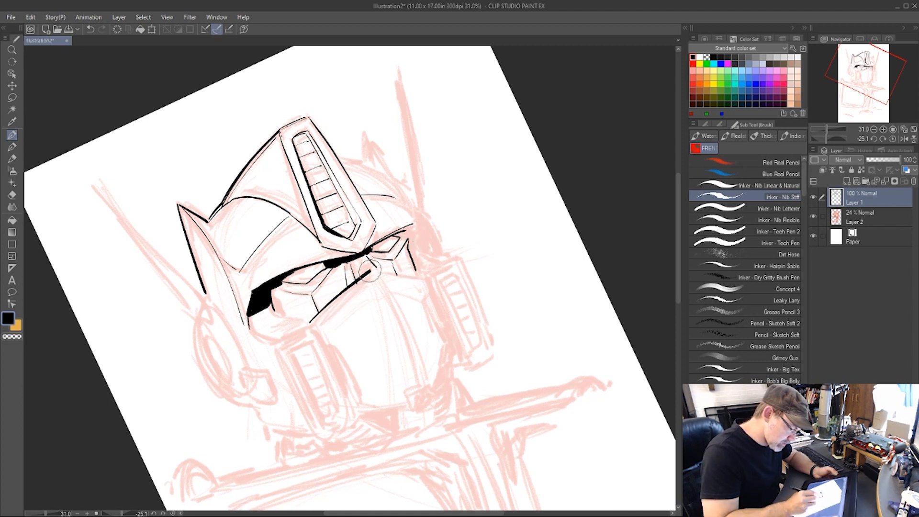
{"action": "left_click_drag", "start_coordinate": [311, 321], "coordinate": [370, 270]}
- Ink the right half of the faceplate's upper edge and add solid black shadows at the nose bridge and around the eyes
{"action": "key", "text": "shift+space"}
{"action": "mouse_move", "coordinate": [609, 301]}
{"action": "left_mouse_down"}
{"action": "mouse_move", "coordinate": [611, 271]}
{"action": "mouse_move", "coordinate": [468, 163]}
{"action": "left_mouse_up"}
{"action": "mouse_move", "coordinate": [360, 257]}
{"action": "left_mouse_down"}
{"action": "mouse_move", "coordinate": [399, 231]}
{"action": "mouse_move", "coordinate": [385, 218]}
{"action": "mouse_move", "coordinate": [370, 248]}
{"action": "left_mouse_up"}
{"action": "key", "text": "shift+space"}
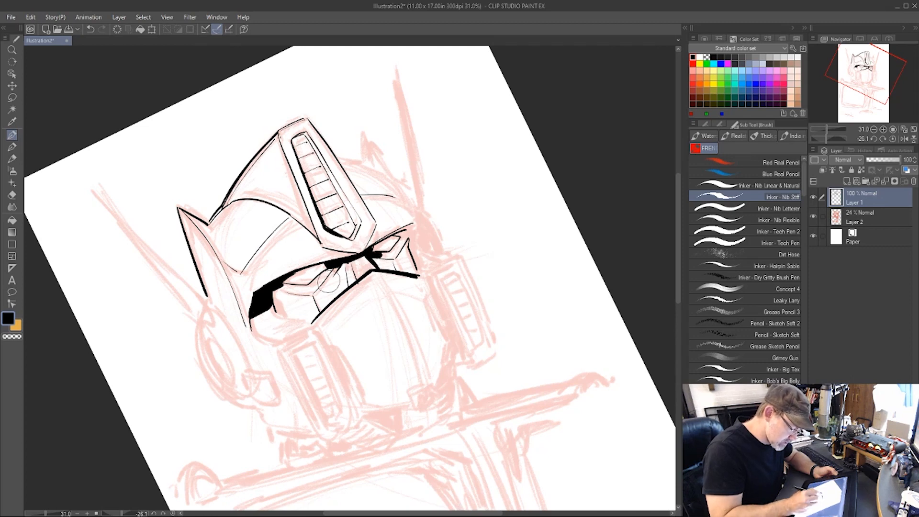
{"action": "left_click_drag", "start_coordinate": [330, 265], "coordinate": [273, 300]}
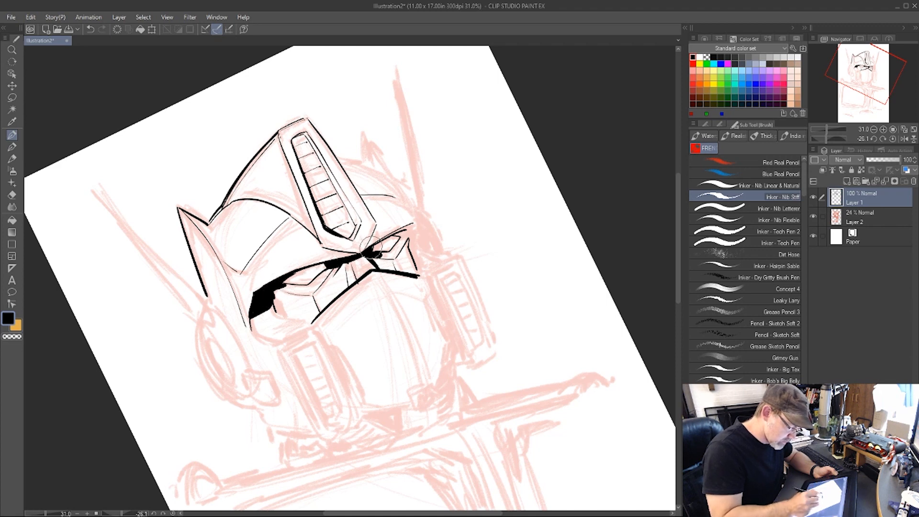
{"action": "mouse_move", "coordinate": [406, 226]}
{"action": "left_mouse_down"}
{"action": "mouse_move", "coordinate": [393, 242]}
{"action": "mouse_move", "coordinate": [407, 230]}
{"action": "left_mouse_up"}
- Ink the outer edge of the right eye socket and the left cheek contour around and below the eye opening
{"action": "key", "text": "r"}
{"action": "mouse_move", "coordinate": [590, 361]}
{"action": "left_mouse_down"}
{"action": "mouse_move", "coordinate": [616, 363]}
{"action": "mouse_move", "coordinate": [559, 396]}
{"action": "left_mouse_up"}
{"action": "mouse_move", "coordinate": [429, 262]}
{"action": "left_mouse_down"}
{"action": "mouse_move", "coordinate": [416, 287]}
{"action": "mouse_move", "coordinate": [422, 276]}
{"action": "left_mouse_up"}
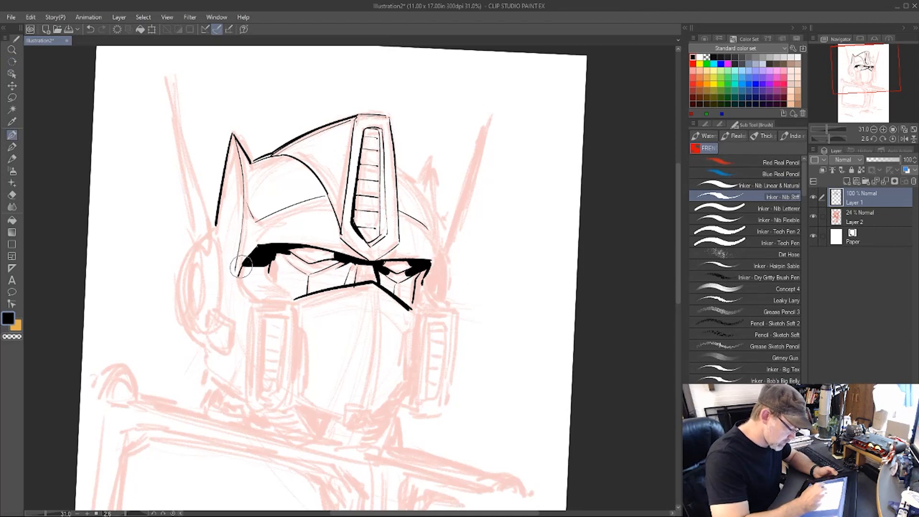
{"action": "left_click_drag", "start_coordinate": [240, 267], "coordinate": [255, 301]}
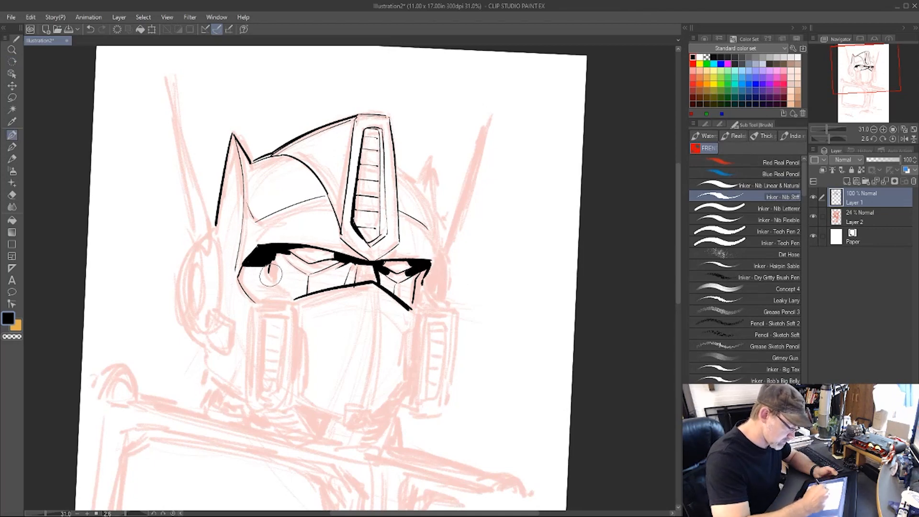
{"action": "mouse_move", "coordinate": [270, 267]}
{"action": "left_mouse_down"}
{"action": "mouse_move", "coordinate": [293, 299]}
{"action": "mouse_move", "coordinate": [297, 353]}
{"action": "mouse_move", "coordinate": [317, 334]}
{"action": "left_mouse_up"}
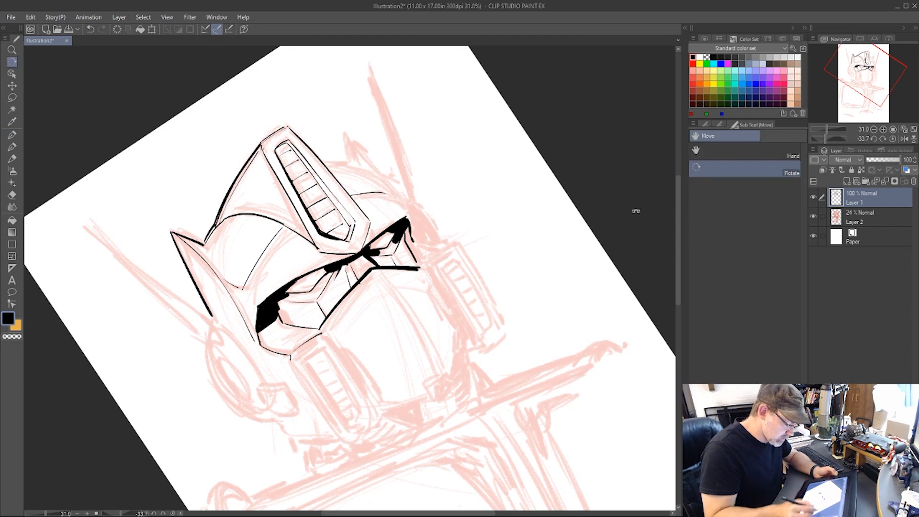
{"action": "left_click_drag", "start_coordinate": [631, 205], "coordinate": [455, 400]}
{"action": "left_click_drag", "start_coordinate": [246, 235], "coordinate": [254, 260]}
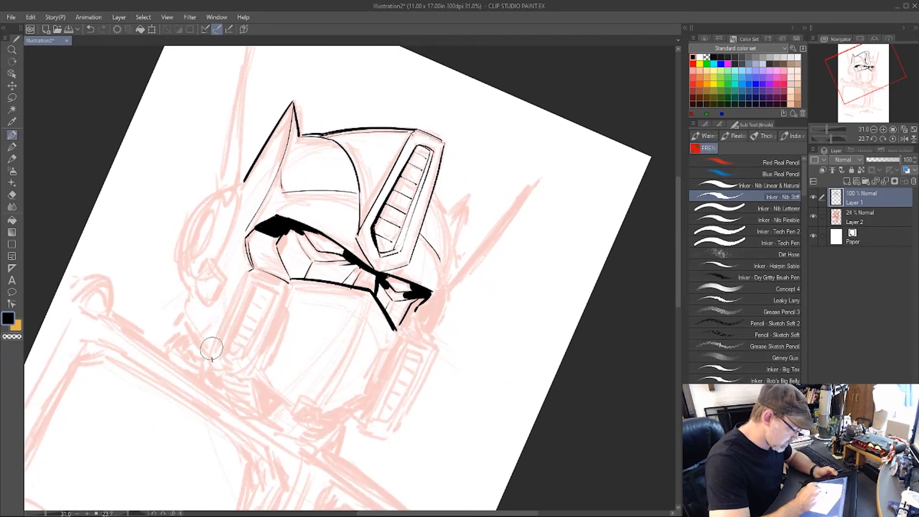
{"action": "left_click_drag", "start_coordinate": [212, 360], "coordinate": [248, 272]}
{"action": "key", "text": "ctrl+z"}
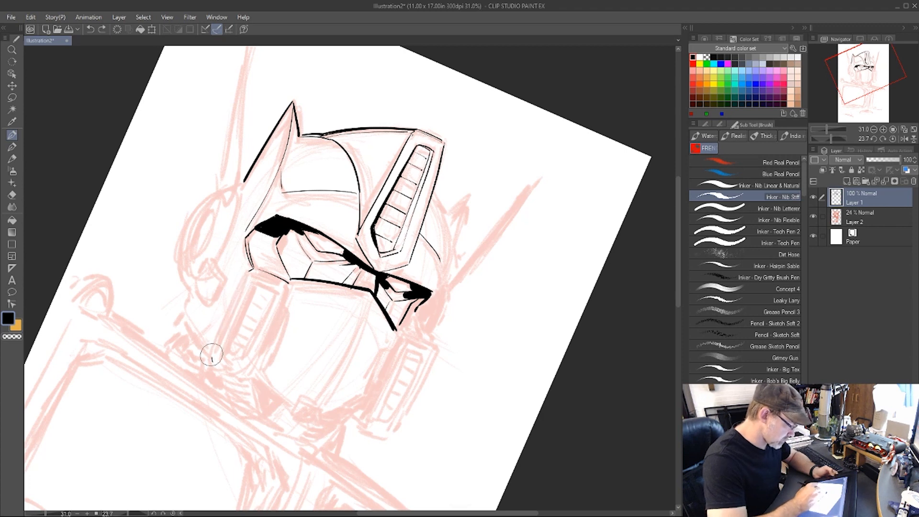
{"action": "left_click_drag", "start_coordinate": [248, 272], "coordinate": [211, 362]}
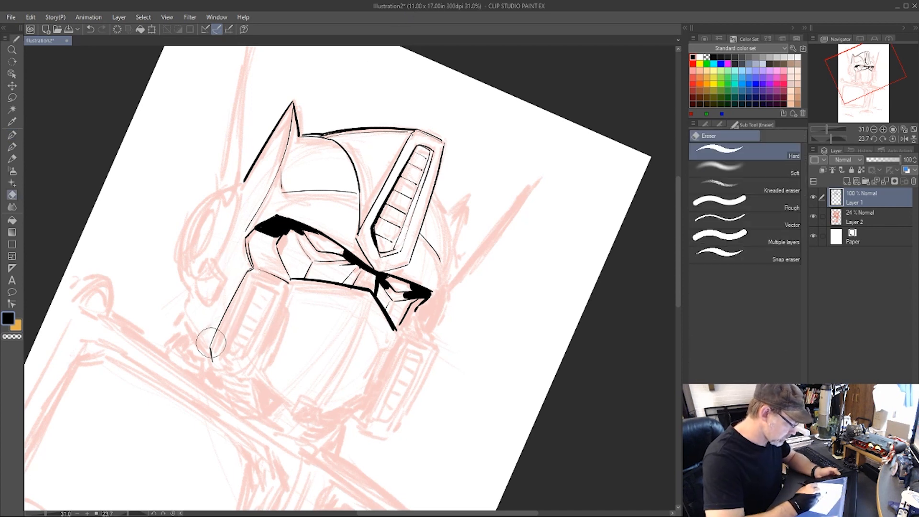
{"action": "key", "text": "ctrl+z"}
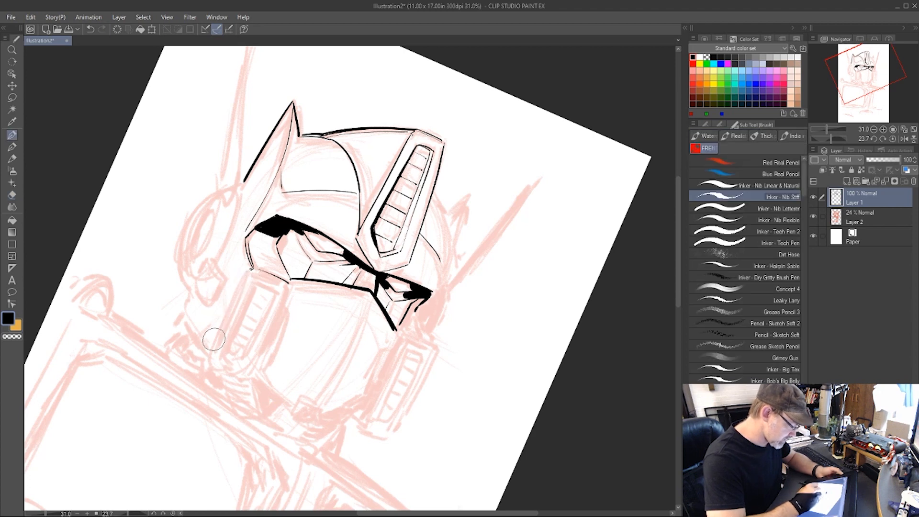
- Ink the left cheek vent's two long outer sides and the rectangular outline of its inset panel
{"action": "left_click_drag", "start_coordinate": [209, 347], "coordinate": [249, 269]}
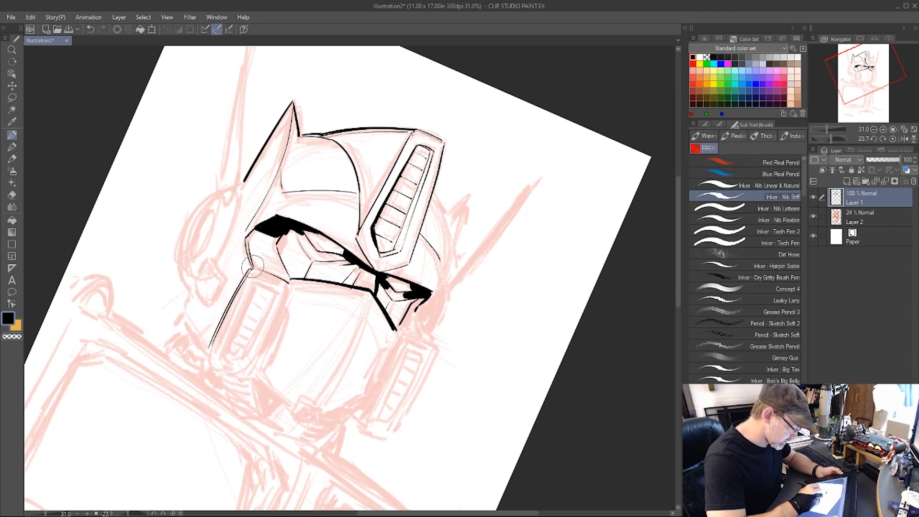
{"action": "left_click_drag", "start_coordinate": [243, 374], "coordinate": [289, 283]}
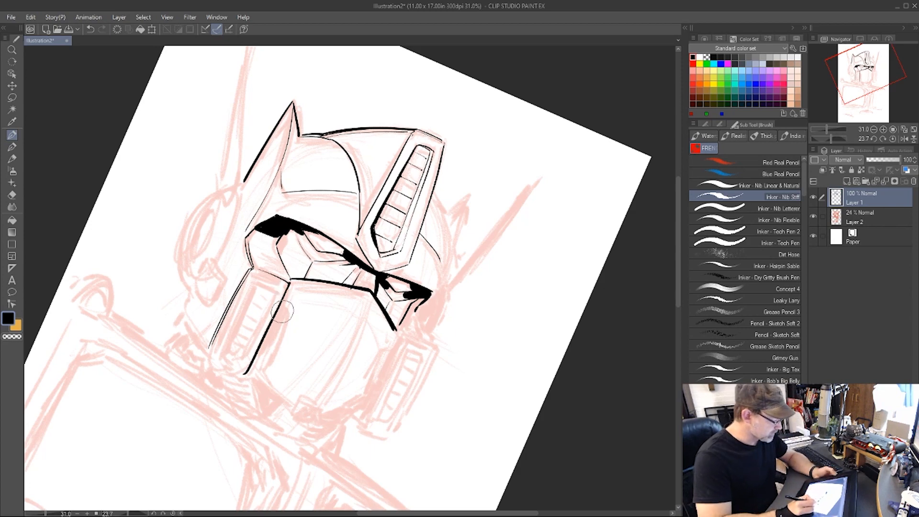
{"action": "key", "text": "r"}
{"action": "mouse_move", "coordinate": [580, 261]}
{"action": "left_mouse_down"}
{"action": "mouse_move", "coordinate": [579, 244]}
{"action": "mouse_move", "coordinate": [481, 108]}
{"action": "left_mouse_up"}
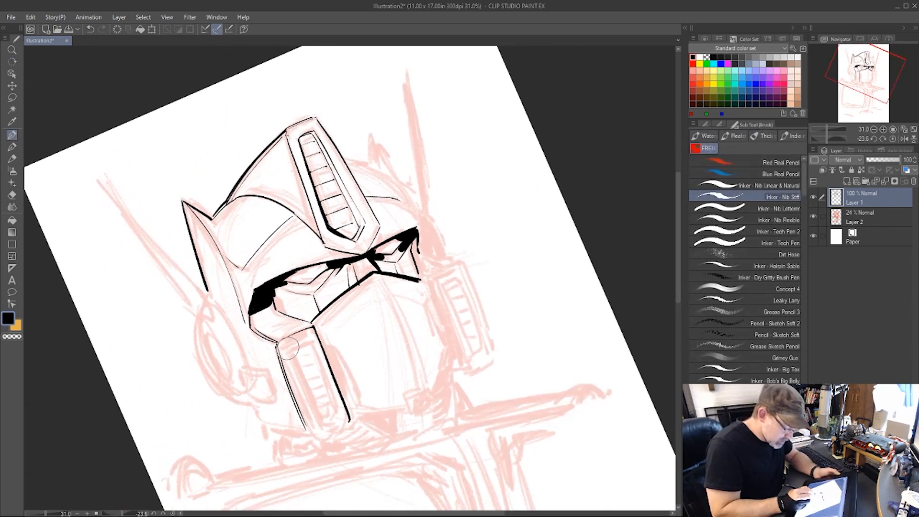
{"action": "left_click_drag", "start_coordinate": [287, 351], "coordinate": [310, 337]}
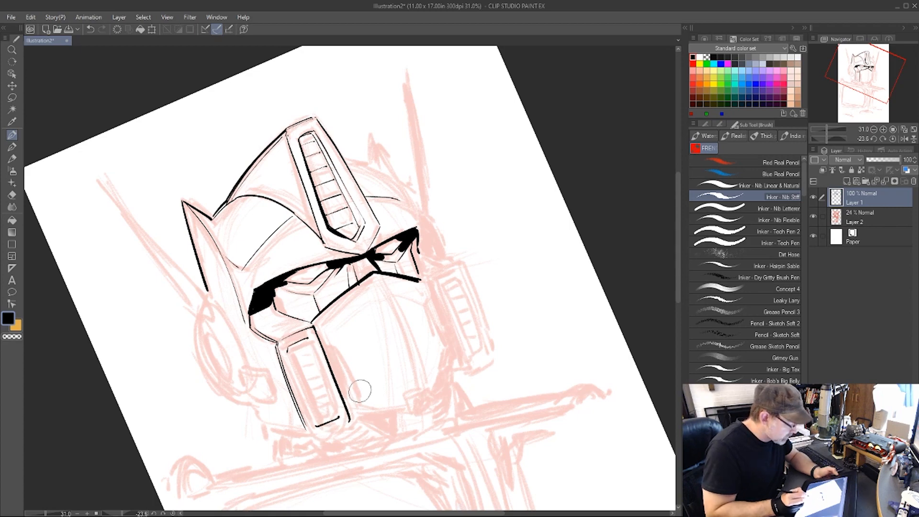
{"action": "key", "text": "r"}
{"action": "left_click_drag", "start_coordinate": [582, 300], "coordinate": [369, 428]}
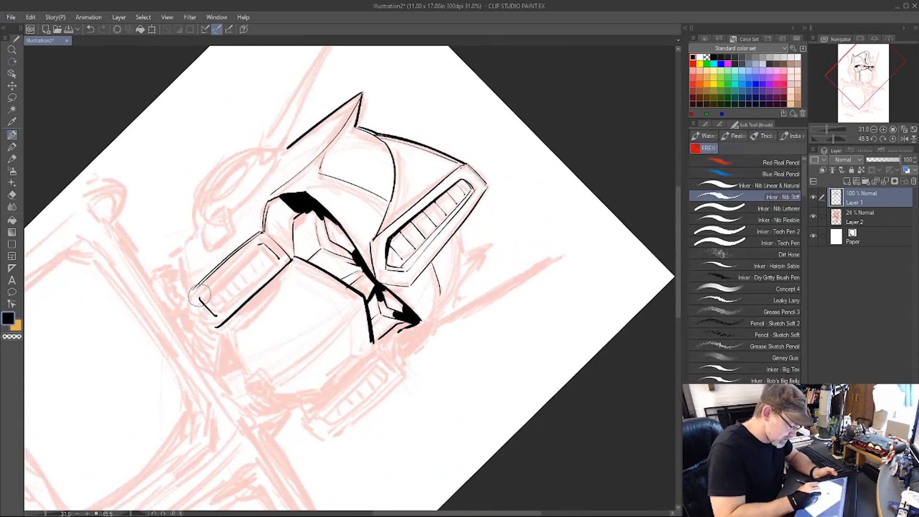
{"action": "mouse_move", "coordinate": [202, 295]}
{"action": "left_mouse_down"}
{"action": "mouse_move", "coordinate": [257, 244]}
{"action": "mouse_move", "coordinate": [215, 314]}
{"action": "mouse_move", "coordinate": [279, 261]}
{"action": "left_mouse_up"}
{"action": "left_click_drag", "start_coordinate": [259, 245], "coordinate": [288, 262]}
- Ink the angular jaw edge behind the left cheek vent, then the ear disc's outer curve and inner oval
{"action": "left_click_drag", "start_coordinate": [190, 239], "coordinate": [185, 290]}
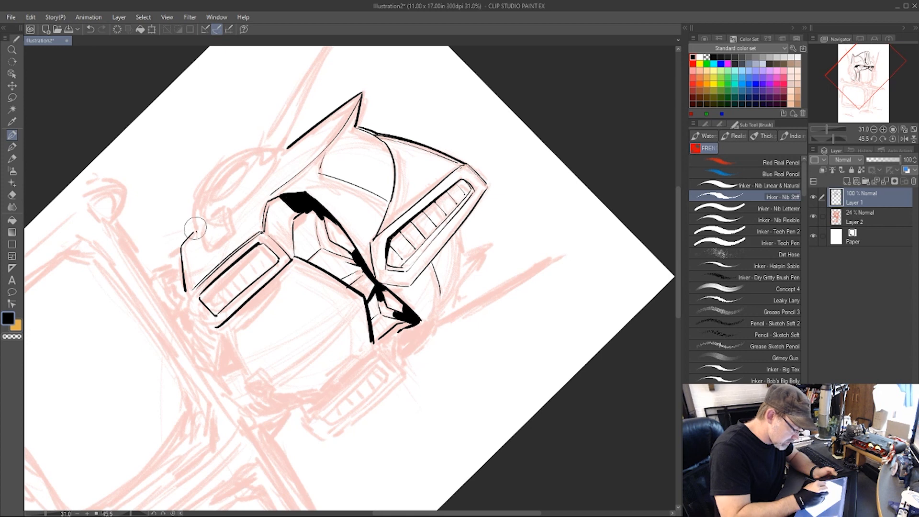
{"action": "mouse_move", "coordinate": [196, 232]}
{"action": "left_mouse_down"}
{"action": "mouse_move", "coordinate": [207, 178]}
{"action": "mouse_move", "coordinate": [258, 147]}
{"action": "mouse_move", "coordinate": [280, 153]}
{"action": "left_mouse_up"}
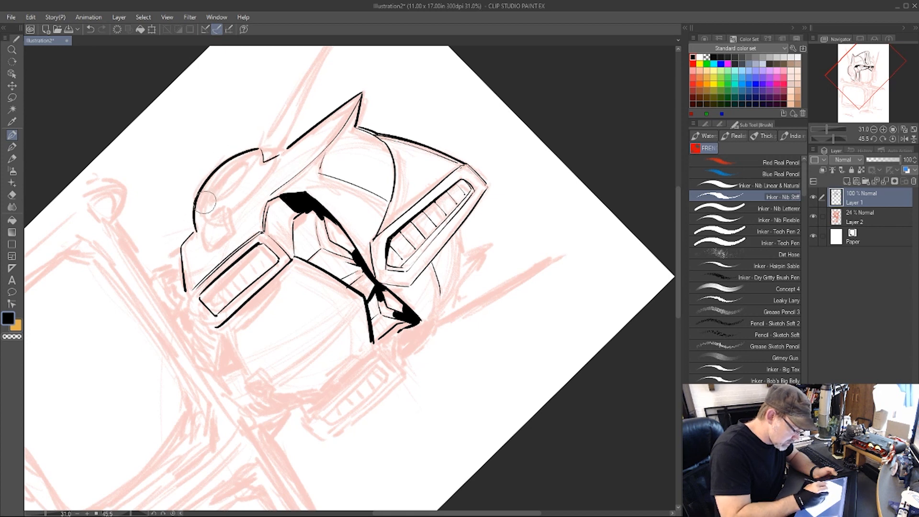
{"action": "mouse_move", "coordinate": [201, 201]}
{"action": "left_mouse_down"}
{"action": "mouse_move", "coordinate": [245, 159]}
{"action": "mouse_move", "coordinate": [211, 194]}
{"action": "left_mouse_up"}
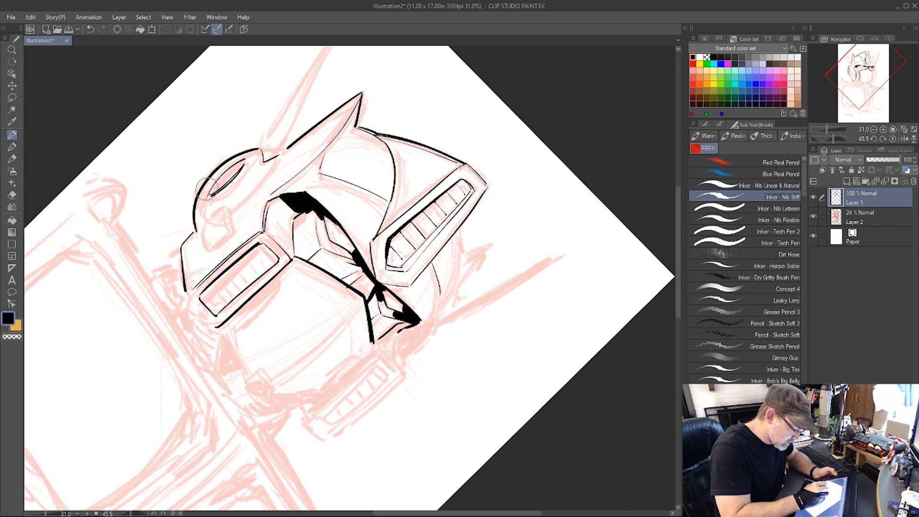
- Ink the left ear disc's front edge, the small block below it and the lower end of the left cheek vent
{"action": "mouse_move", "coordinate": [247, 160]}
{"action": "left_mouse_down"}
{"action": "mouse_move", "coordinate": [258, 156]}
{"action": "mouse_move", "coordinate": [206, 197]}
{"action": "left_mouse_up"}
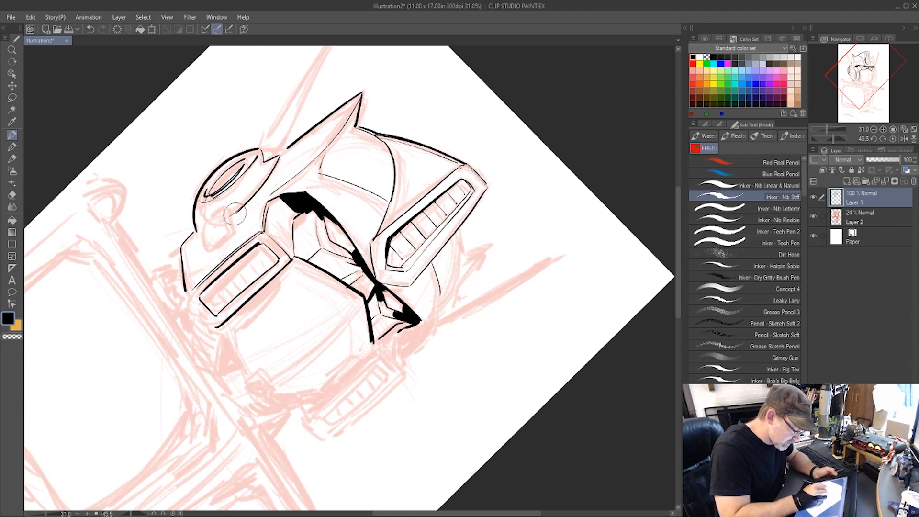
{"action": "mouse_move", "coordinate": [221, 211]}
{"action": "left_mouse_down"}
{"action": "mouse_move", "coordinate": [231, 209]}
{"action": "mouse_move", "coordinate": [203, 221]}
{"action": "mouse_move", "coordinate": [206, 249]}
{"action": "mouse_move", "coordinate": [229, 213]}
{"action": "mouse_move", "coordinate": [231, 233]}
{"action": "mouse_move", "coordinate": [204, 220]}
{"action": "mouse_move", "coordinate": [207, 239]}
{"action": "mouse_move", "coordinate": [231, 212]}
{"action": "left_mouse_up"}
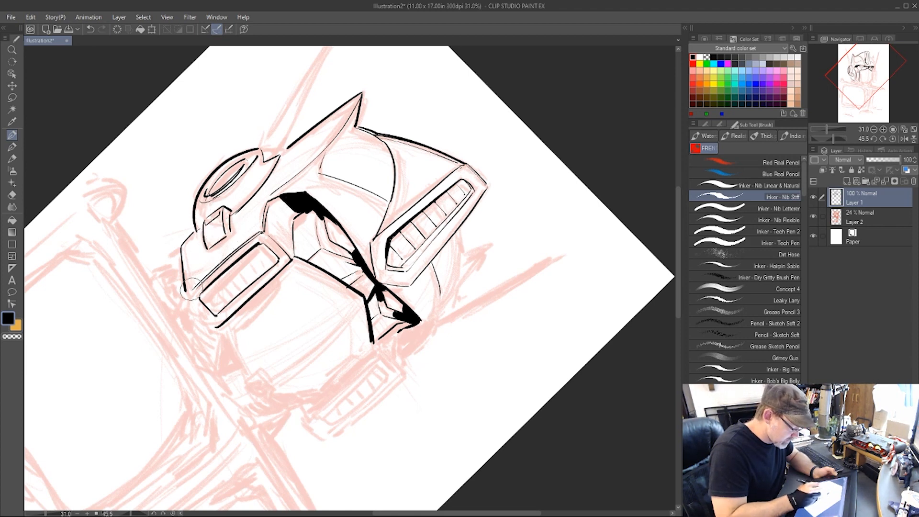
{"action": "left_click_drag", "start_coordinate": [187, 293], "coordinate": [210, 329]}
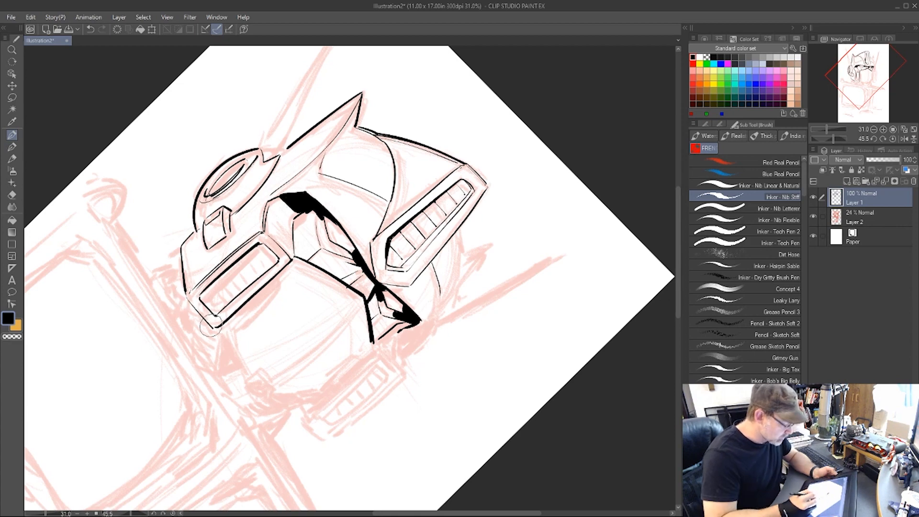
- Ink a heavier long inner side along the left cheek vent's inset panel
{"action": "key", "text": "r"}
{"action": "left_click_drag", "start_coordinate": [477, 322], "coordinate": [393, 77]}
{"action": "key", "text": "b"}
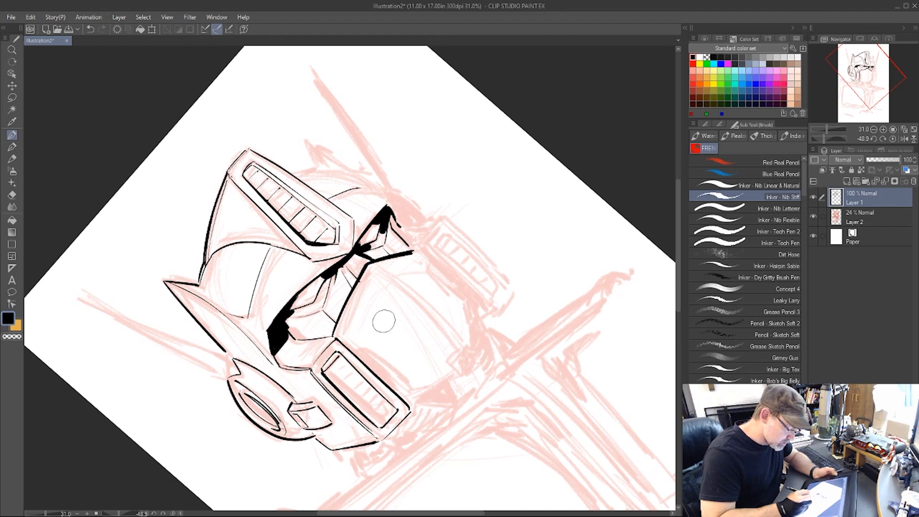
{"action": "key", "text": "r"}
{"action": "mouse_move", "coordinate": [515, 304]}
{"action": "left_mouse_down"}
{"action": "mouse_move", "coordinate": [323, 451]}
{"action": "mouse_move", "coordinate": [311, 450]}
{"action": "left_mouse_up"}
{"action": "key", "text": "b"}
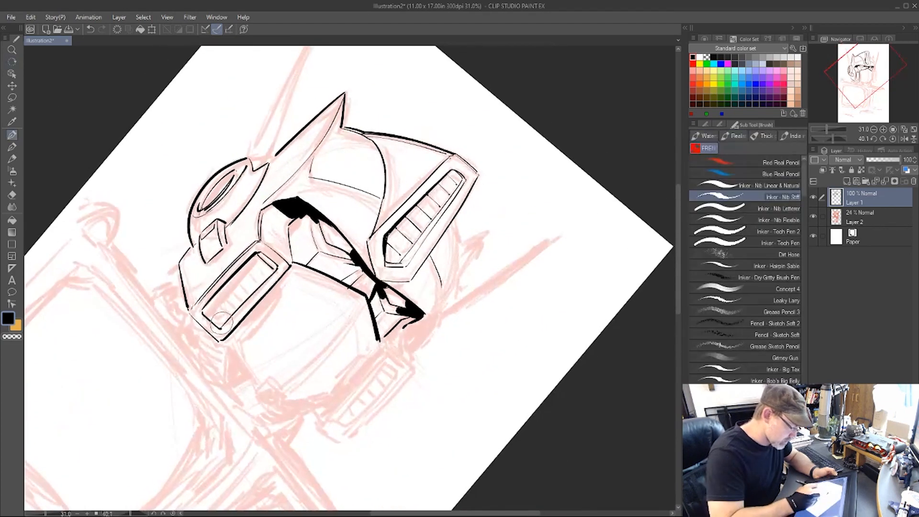
{"action": "left_click_drag", "start_coordinate": [218, 322], "coordinate": [268, 268]}
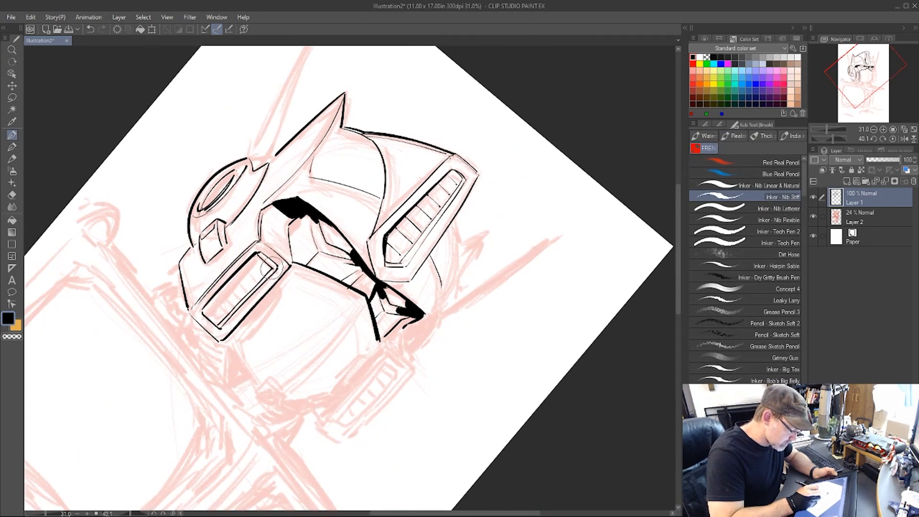
- Ink the row of thin slats across the left cheek vent's inset panel
{"action": "key", "text": "r"}
{"action": "mouse_move", "coordinate": [564, 332]}
{"action": "left_mouse_down"}
{"action": "mouse_move", "coordinate": [515, 89]}
{"action": "mouse_move", "coordinate": [484, 76]}
{"action": "left_mouse_up"}
{"action": "key", "text": "b"}
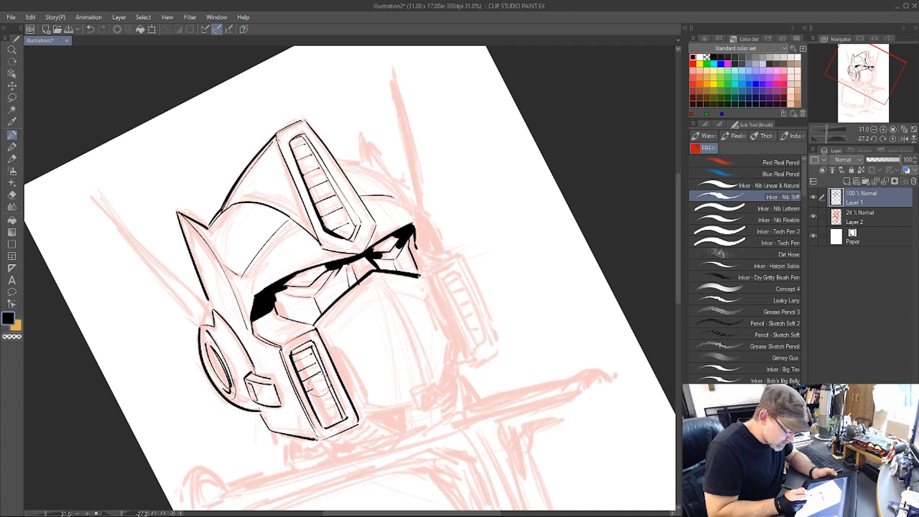
{"action": "left_click_drag", "start_coordinate": [328, 400], "coordinate": [328, 410]}
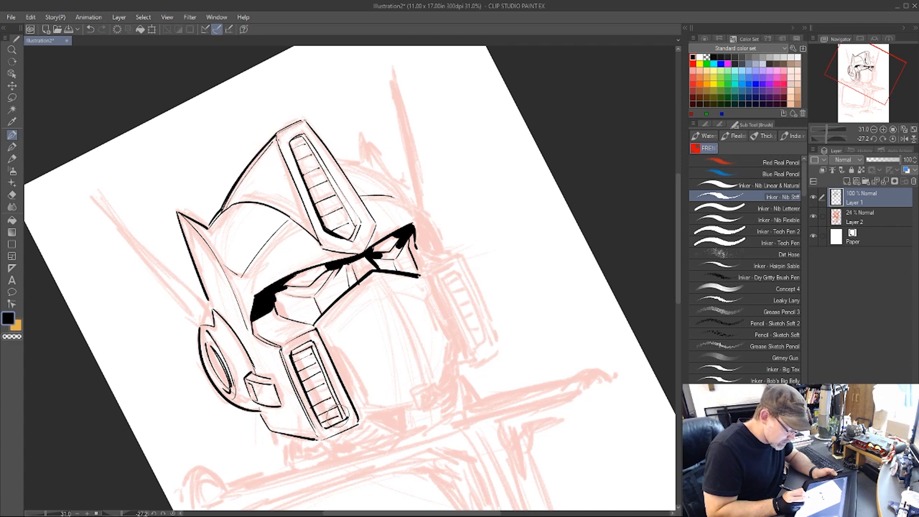
- Ink the faceplate's left side with the strip behind the vent, its curved centre ridge and its right contour
{"action": "mouse_move", "coordinate": [333, 313]}
{"action": "left_mouse_down"}
{"action": "mouse_move", "coordinate": [545, 363]}
{"action": "mouse_move", "coordinate": [412, 483]}
{"action": "left_mouse_up"}
{"action": "mouse_move", "coordinate": [280, 292]}
{"action": "left_mouse_down"}
{"action": "mouse_move", "coordinate": [244, 345]}
{"action": "mouse_move", "coordinate": [256, 349]}
{"action": "mouse_move", "coordinate": [246, 355]}
{"action": "mouse_move", "coordinate": [266, 397]}
{"action": "left_mouse_up"}
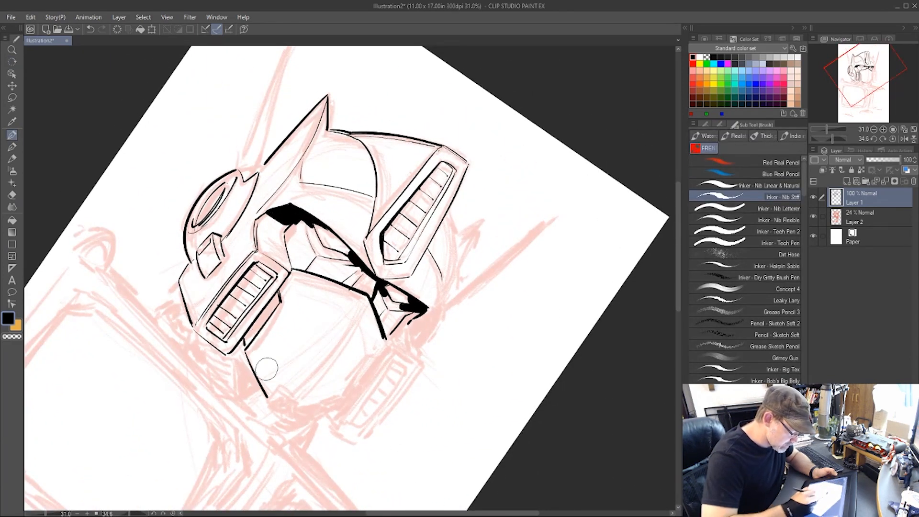
{"action": "left_click_drag", "start_coordinate": [365, 307], "coordinate": [298, 393]}
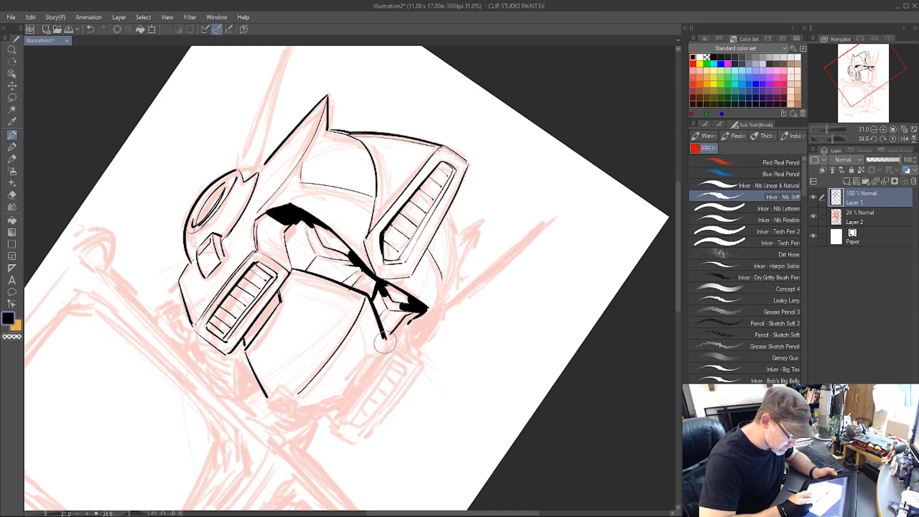
{"action": "left_click_drag", "start_coordinate": [385, 339], "coordinate": [372, 362]}
{"action": "left_click_drag", "start_coordinate": [371, 362], "coordinate": [338, 398]}
- Ink the small chin block and strengthen the faceplate's lower right contour down to it
{"action": "key", "text": "r"}
{"action": "mouse_move", "coordinate": [555, 397]}
{"action": "left_mouse_down"}
{"action": "mouse_move", "coordinate": [586, 315]}
{"action": "mouse_move", "coordinate": [555, 177]}
{"action": "left_mouse_up"}
{"action": "key", "text": "p"}
{"action": "mouse_move", "coordinate": [448, 349]}
{"action": "left_mouse_down"}
{"action": "mouse_move", "coordinate": [442, 393]}
{"action": "mouse_move", "coordinate": [415, 394]}
{"action": "mouse_move", "coordinate": [427, 410]}
{"action": "mouse_move", "coordinate": [444, 401]}
{"action": "mouse_move", "coordinate": [425, 412]}
{"action": "left_mouse_up"}
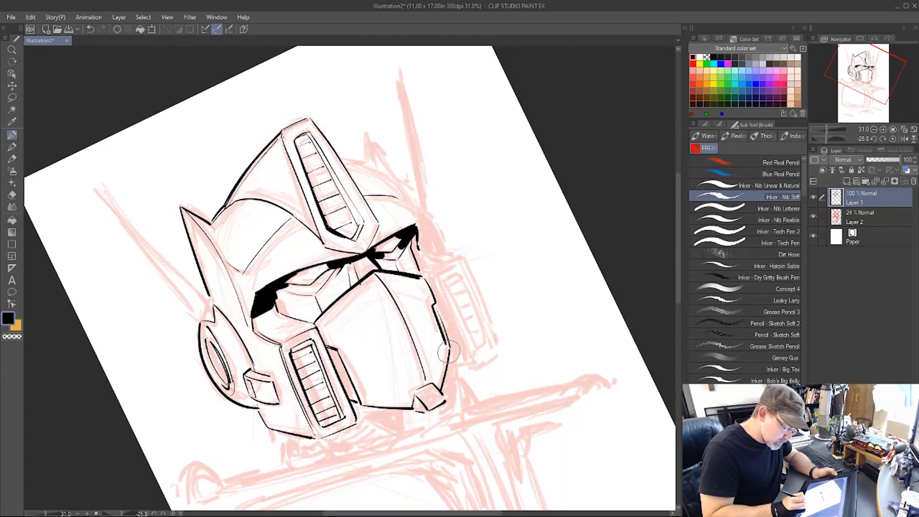
{"action": "left_click_drag", "start_coordinate": [449, 352], "coordinate": [441, 389]}
- Ink the helmet's right side with its pointed fin and cheek contour, and thicken the left ear disc's inner oval
{"action": "key", "text": "r"}
{"action": "left_click_drag", "start_coordinate": [562, 288], "coordinate": [519, 406]}
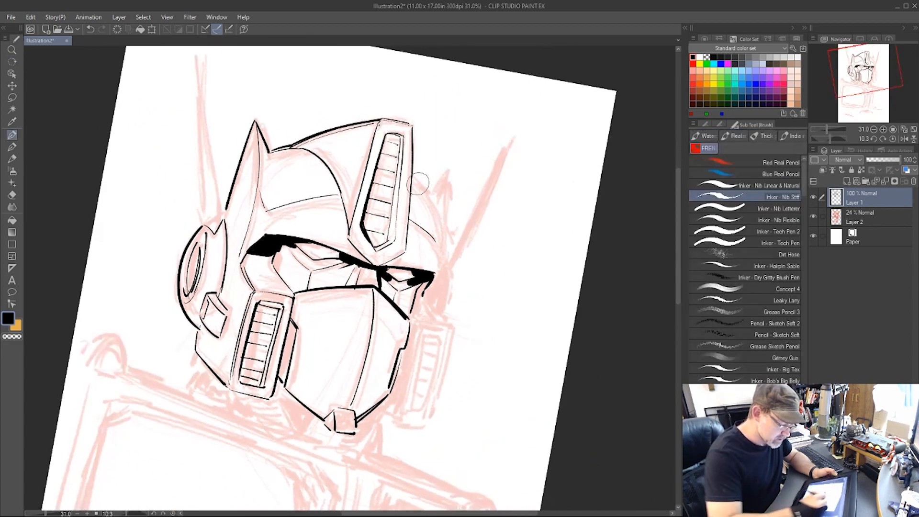
{"action": "mouse_move", "coordinate": [413, 175]}
{"action": "left_mouse_down"}
{"action": "mouse_move", "coordinate": [435, 211]}
{"action": "mouse_move", "coordinate": [447, 173]}
{"action": "mouse_move", "coordinate": [444, 258]}
{"action": "mouse_move", "coordinate": [428, 291]}
{"action": "mouse_move", "coordinate": [447, 325]}
{"action": "left_mouse_up"}
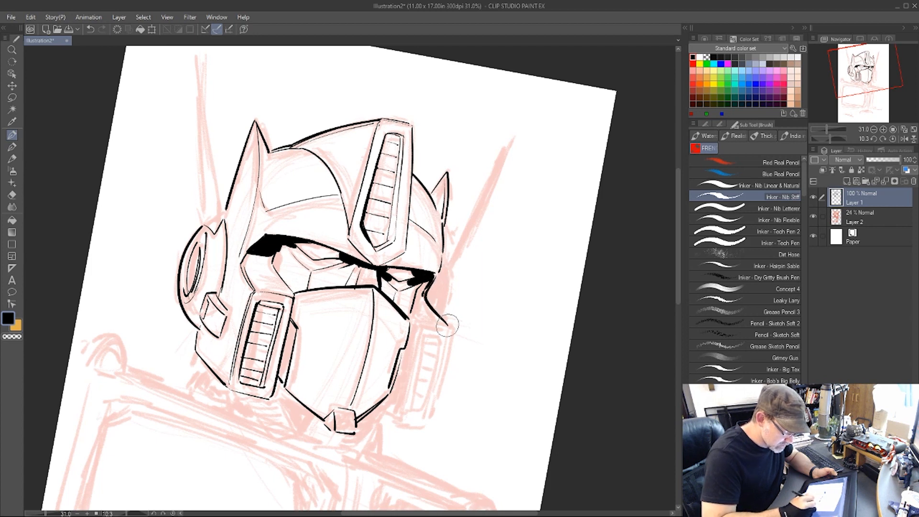
{"action": "left_click_drag", "start_coordinate": [441, 264], "coordinate": [447, 327]}
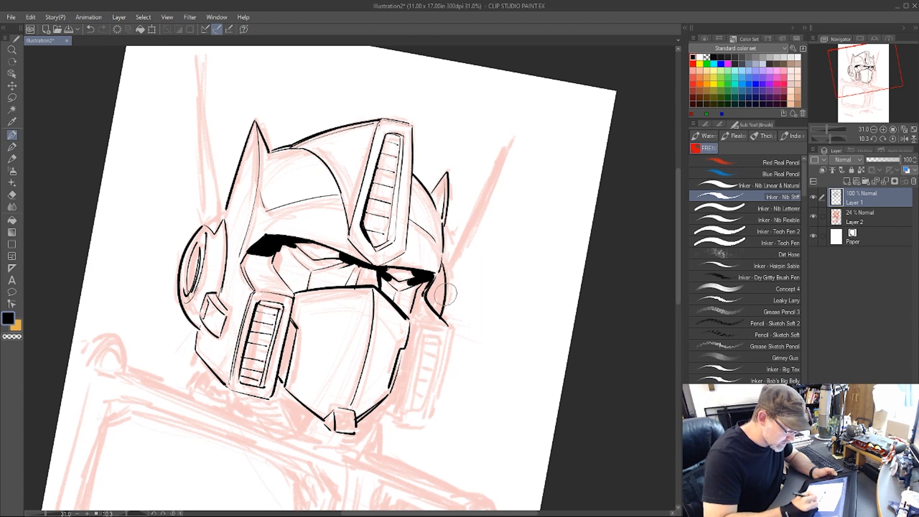
{"action": "left_click_drag", "start_coordinate": [206, 228], "coordinate": [185, 252]}
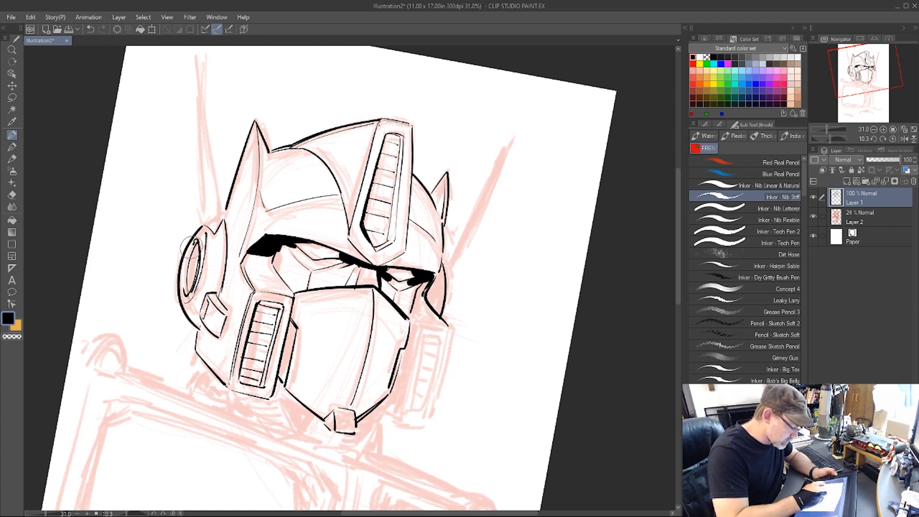
{"action": "left_click_drag", "start_coordinate": [188, 280], "coordinate": [186, 290]}
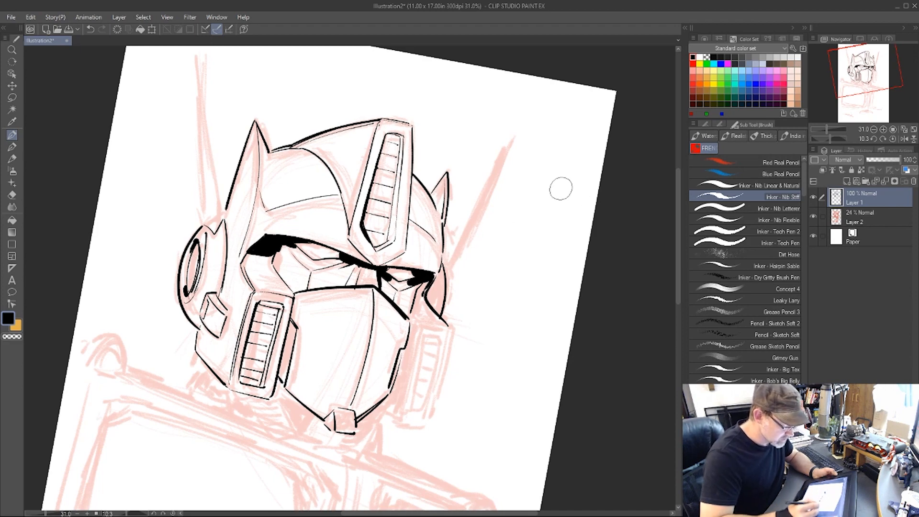
- Ink the tall tapered antenna above the left ear with both long sides and an inner ridge line, cleaning up its base
{"action": "left_click_drag", "start_coordinate": [533, 214], "coordinate": [503, 305]}
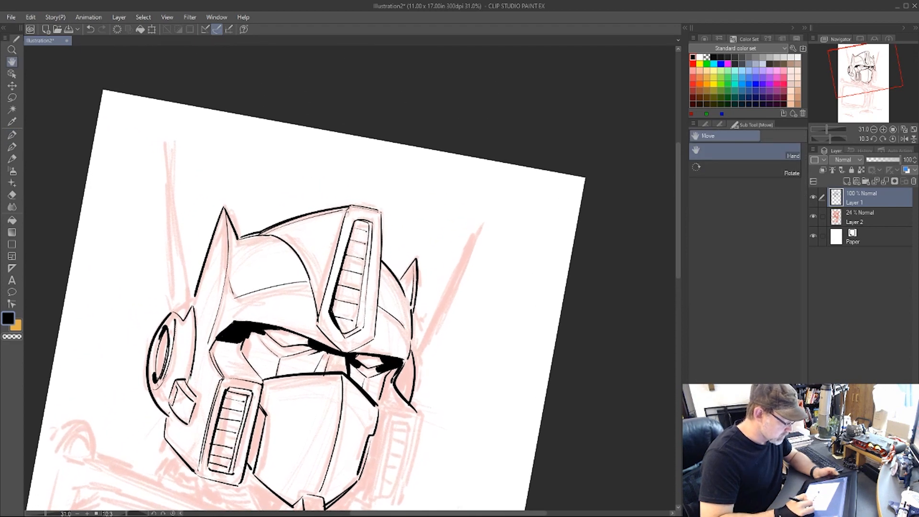
{"action": "left_click_drag", "start_coordinate": [167, 145], "coordinate": [184, 303]}
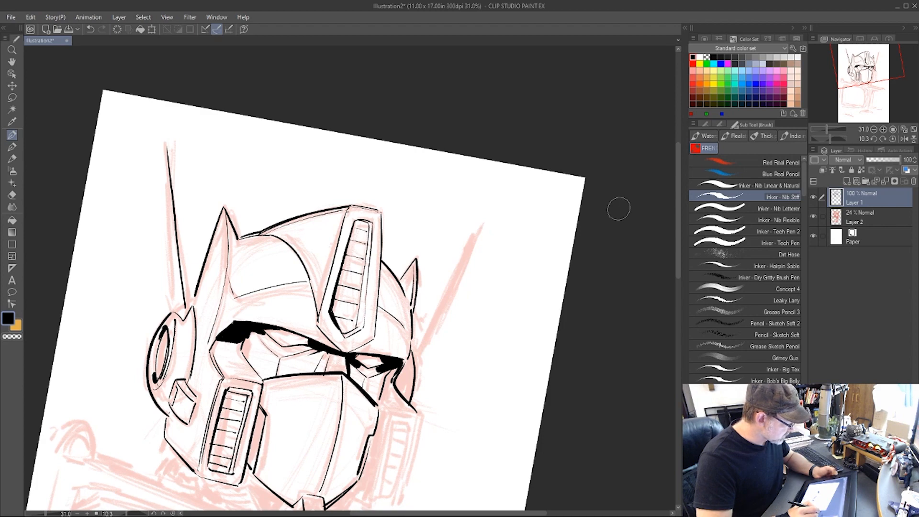
{"action": "key", "text": "r"}
{"action": "mouse_move", "coordinate": [628, 199]}
{"action": "left_mouse_down"}
{"action": "mouse_move", "coordinate": [595, 363]}
{"action": "mouse_move", "coordinate": [549, 418]}
{"action": "left_mouse_up"}
{"action": "key", "text": "e"}
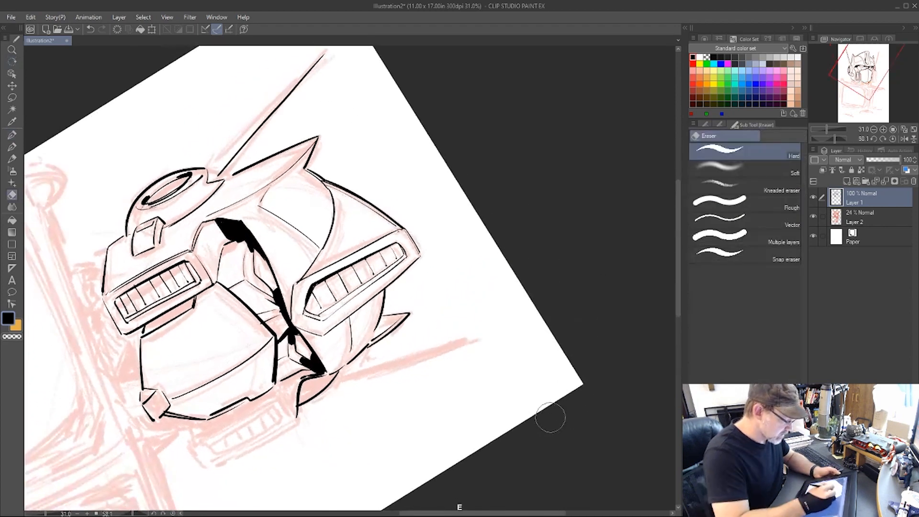
{"action": "mouse_move", "coordinate": [318, 102]}
{"action": "left_mouse_down"}
{"action": "mouse_move", "coordinate": [312, 156]}
{"action": "mouse_move", "coordinate": [297, 181]}
{"action": "left_mouse_up"}
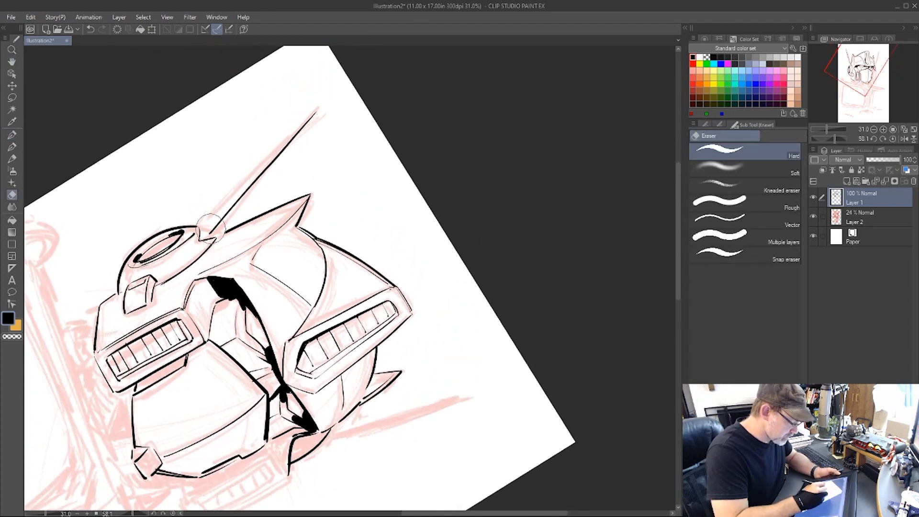
{"action": "left_click_drag", "start_coordinate": [209, 224], "coordinate": [319, 95]}
{"action": "key", "text": "b"}
{"action": "mouse_move", "coordinate": [196, 221]}
{"action": "left_mouse_down"}
{"action": "mouse_move", "coordinate": [312, 110]}
{"action": "mouse_move", "coordinate": [211, 231]}
{"action": "left_mouse_up"}
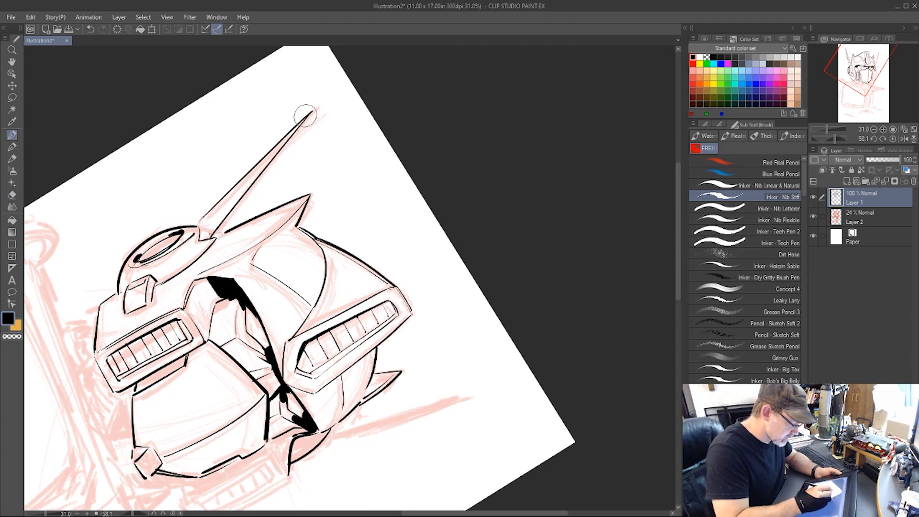
{"action": "left_click_drag", "start_coordinate": [305, 115], "coordinate": [203, 238]}
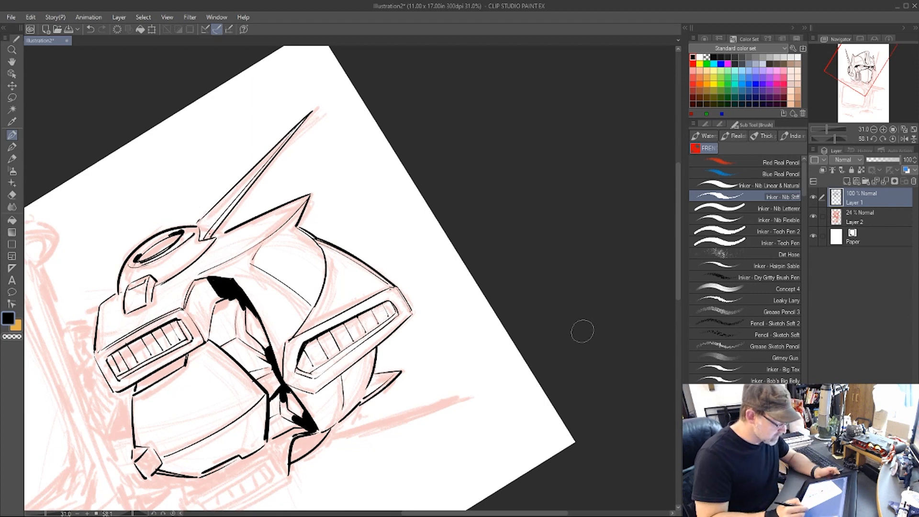
- Ink the tapered antenna on the right side of the helmet with two long edges meeting at the tip
{"action": "left_click_drag", "start_coordinate": [581, 331], "coordinate": [572, 272]}
{"action": "mouse_move", "coordinate": [613, 373]}
{"action": "left_mouse_down"}
{"action": "mouse_move", "coordinate": [583, 207]}
{"action": "mouse_move", "coordinate": [611, 304]}
{"action": "left_mouse_up"}
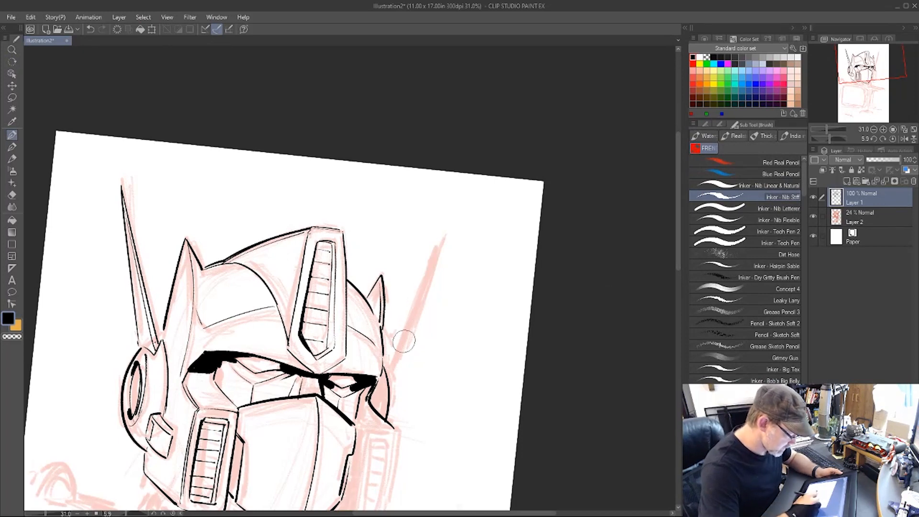
{"action": "left_click_drag", "start_coordinate": [441, 237], "coordinate": [386, 358]}
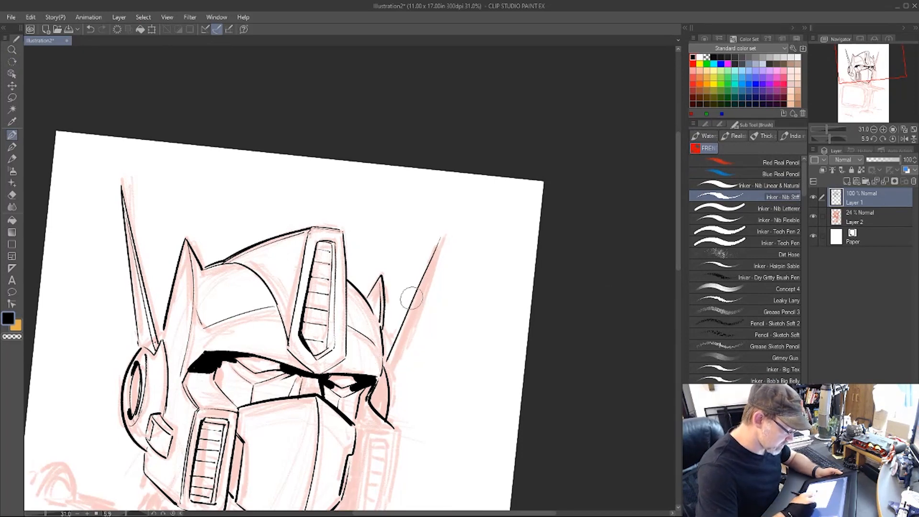
{"action": "left_click_drag", "start_coordinate": [440, 241], "coordinate": [393, 381]}
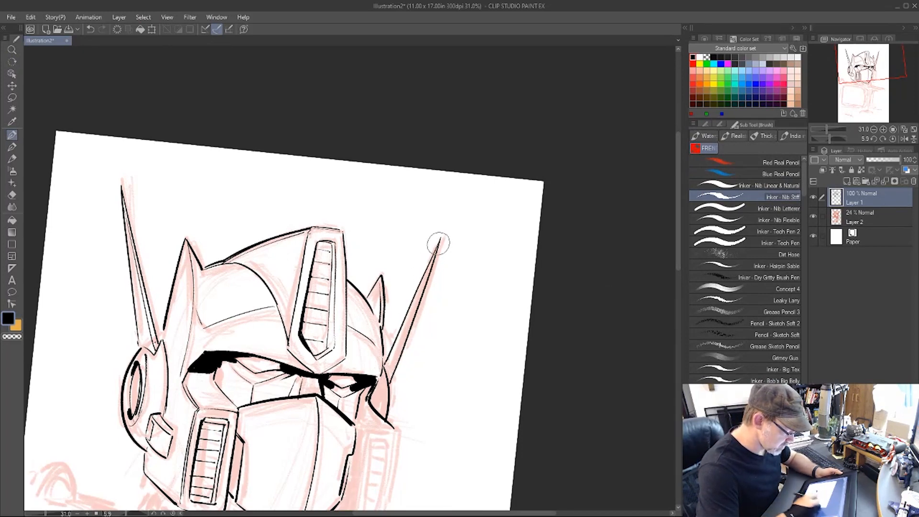
- Ink a short neck line below the chin and the banded neck cylinder under the left jaw
{"action": "left_click_drag", "start_coordinate": [582, 309], "coordinate": [595, 181]}
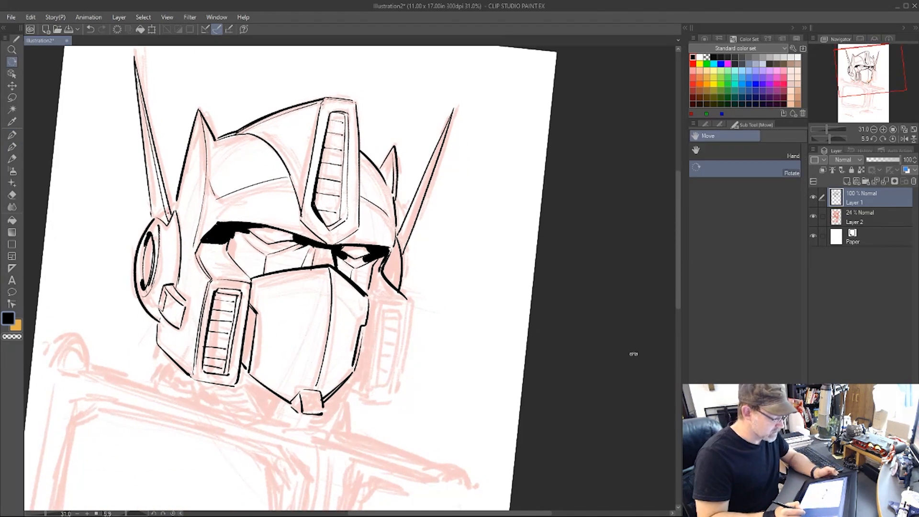
{"action": "left_click_drag", "start_coordinate": [629, 352], "coordinate": [644, 247]}
{"action": "left_click_drag", "start_coordinate": [331, 414], "coordinate": [324, 433]}
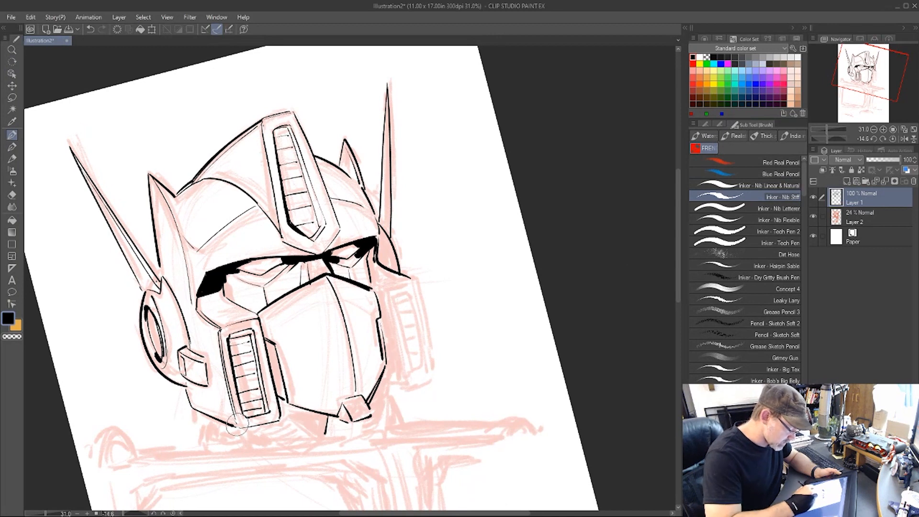
{"action": "mouse_move", "coordinate": [207, 416]}
{"action": "left_mouse_down"}
{"action": "mouse_move", "coordinate": [201, 439]}
{"action": "mouse_move", "coordinate": [213, 422]}
{"action": "mouse_move", "coordinate": [225, 427]}
{"action": "mouse_move", "coordinate": [210, 435]}
{"action": "mouse_move", "coordinate": [231, 437]}
{"action": "mouse_move", "coordinate": [209, 441]}
{"action": "mouse_move", "coordinate": [236, 447]}
{"action": "mouse_move", "coordinate": [236, 419]}
{"action": "mouse_move", "coordinate": [271, 449]}
{"action": "left_mouse_up"}
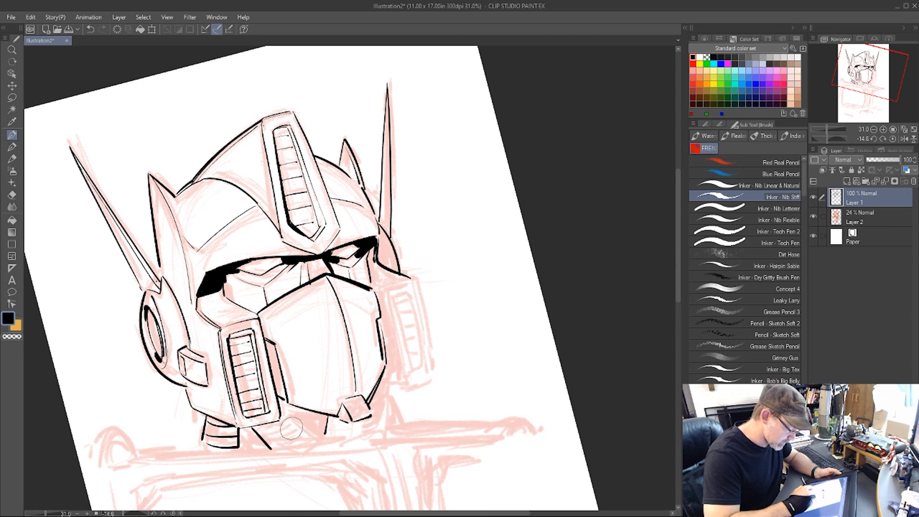
- Ink the ribbed neck hose beneath the left cheek vent with its outer edge and heavy curved cross bands
{"action": "left_click_drag", "start_coordinate": [283, 411], "coordinate": [315, 439]}
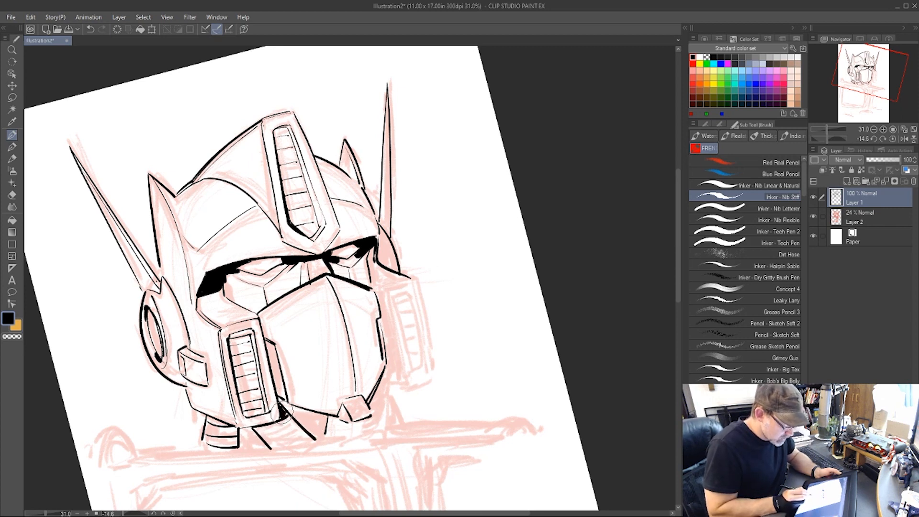
{"action": "mouse_move", "coordinate": [252, 426]}
{"action": "left_mouse_down"}
{"action": "mouse_move", "coordinate": [295, 413]}
{"action": "mouse_move", "coordinate": [306, 419]}
{"action": "left_mouse_up"}
{"action": "mouse_move", "coordinate": [260, 441]}
{"action": "left_mouse_down"}
{"action": "mouse_move", "coordinate": [314, 427]}
{"action": "mouse_move", "coordinate": [318, 436]}
{"action": "left_mouse_up"}
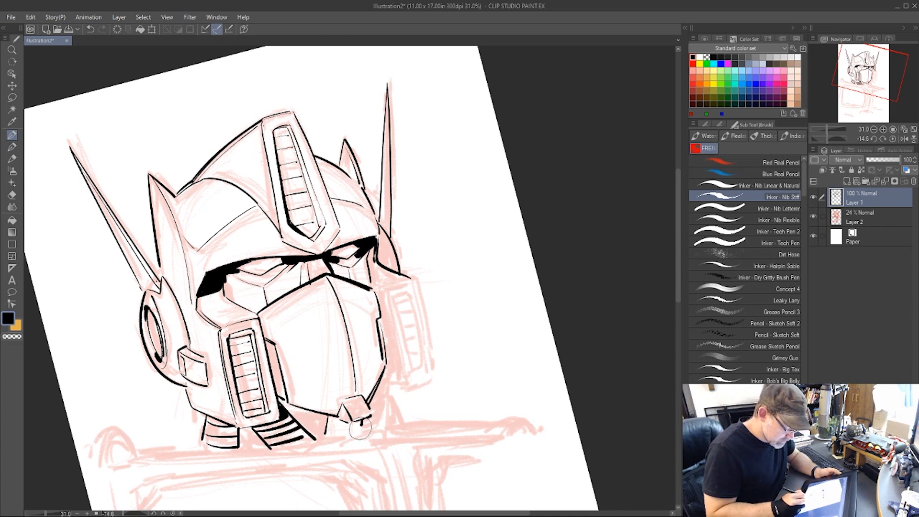
- Ink the neck's right edge and fill solid black shadows under the faceplate on both sides of the chin block
{"action": "left_click_drag", "start_coordinate": [385, 377], "coordinate": [380, 430]}
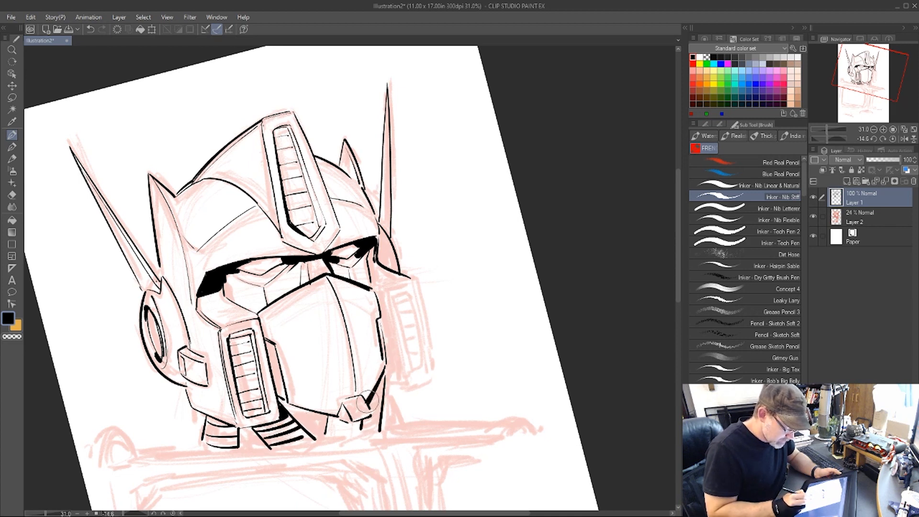
{"action": "mouse_move", "coordinate": [384, 375]}
{"action": "left_mouse_down"}
{"action": "mouse_move", "coordinate": [362, 420]}
{"action": "mouse_move", "coordinate": [381, 384]}
{"action": "mouse_move", "coordinate": [362, 426]}
{"action": "mouse_move", "coordinate": [379, 413]}
{"action": "mouse_move", "coordinate": [375, 426]}
{"action": "mouse_move", "coordinate": [364, 430]}
{"action": "mouse_move", "coordinate": [380, 385]}
{"action": "left_mouse_up"}
{"action": "key", "text": "r"}
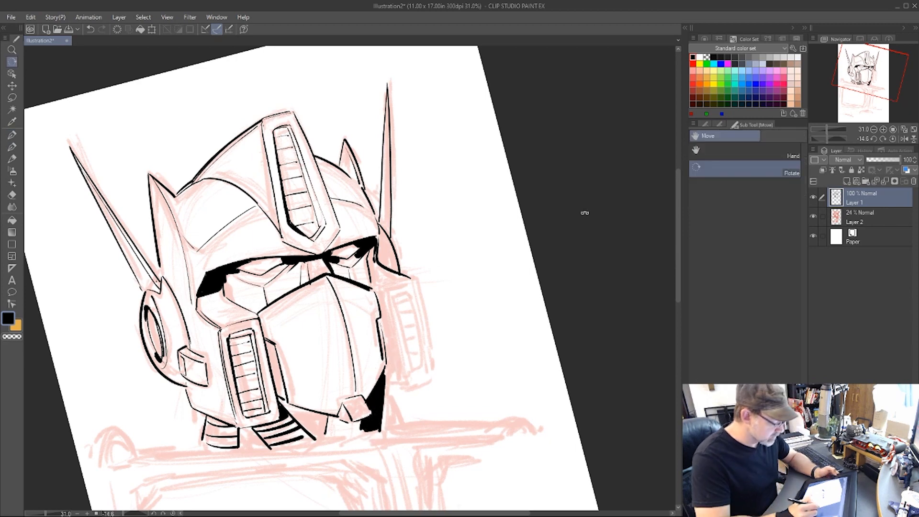
{"action": "left_click_drag", "start_coordinate": [585, 204], "coordinate": [459, 507]}
{"action": "mouse_move", "coordinate": [214, 303]}
{"action": "left_mouse_down"}
{"action": "mouse_move", "coordinate": [230, 349]}
{"action": "mouse_move", "coordinate": [212, 359]}
{"action": "mouse_move", "coordinate": [210, 313]}
{"action": "mouse_move", "coordinate": [214, 357]}
{"action": "mouse_move", "coordinate": [219, 335]}
{"action": "left_mouse_up"}
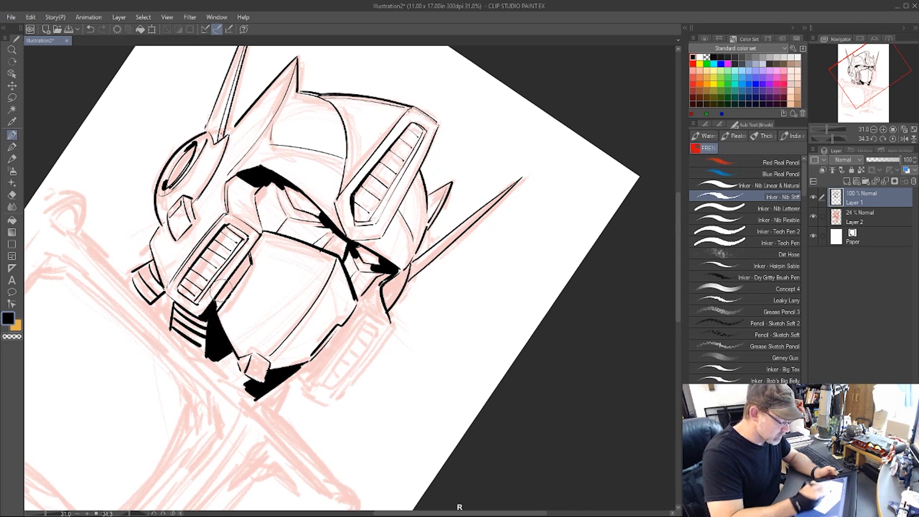
- Ink closely spaced parallel lines on the neck directly below the chin block, between the two black shadows
{"action": "key", "text": "r"}
{"action": "mouse_move", "coordinate": [545, 362]}
{"action": "left_mouse_down"}
{"action": "mouse_move", "coordinate": [568, 300]}
{"action": "mouse_move", "coordinate": [498, 127]}
{"action": "left_mouse_up"}
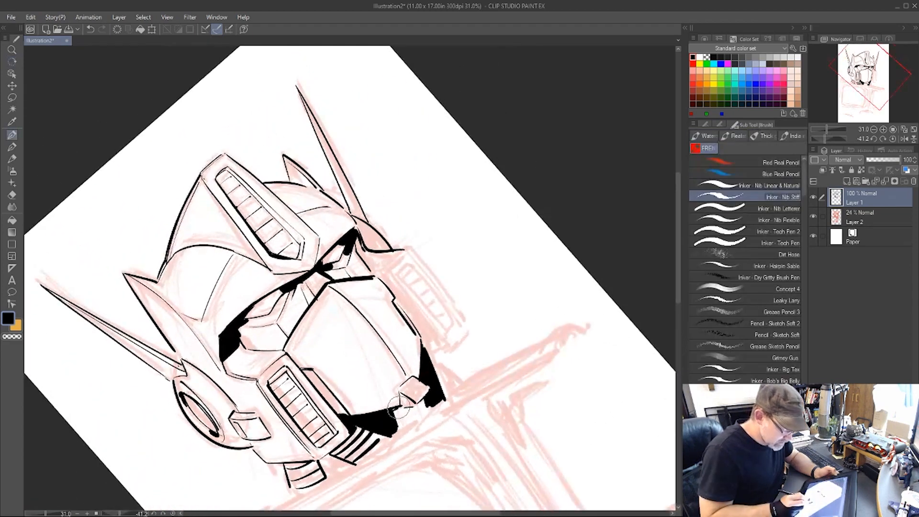
{"action": "mouse_move", "coordinate": [395, 407]}
{"action": "left_mouse_down"}
{"action": "mouse_move", "coordinate": [394, 418]}
{"action": "mouse_move", "coordinate": [426, 399]}
{"action": "mouse_move", "coordinate": [397, 421]}
{"action": "mouse_move", "coordinate": [432, 403]}
{"action": "mouse_move", "coordinate": [392, 424]}
{"action": "left_mouse_up"}
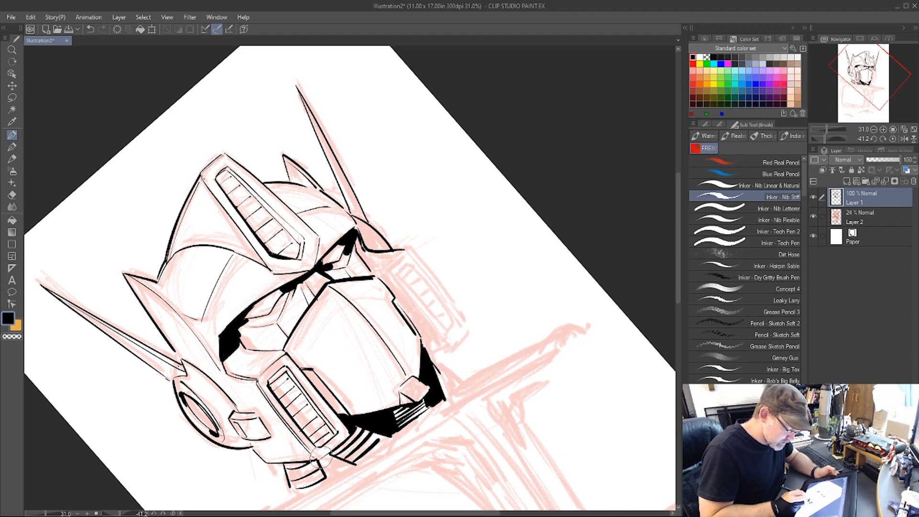
- Fill solid black shadows on the neck beneath the left cheek vent and in the gap along the faceplate's right edge
{"action": "mouse_move", "coordinate": [340, 450]}
{"action": "left_mouse_down"}
{"action": "mouse_move", "coordinate": [323, 464]}
{"action": "mouse_move", "coordinate": [327, 455]}
{"action": "mouse_move", "coordinate": [335, 457]}
{"action": "mouse_move", "coordinate": [322, 460]}
{"action": "mouse_move", "coordinate": [330, 479]}
{"action": "left_mouse_up"}
{"action": "key", "text": "r"}
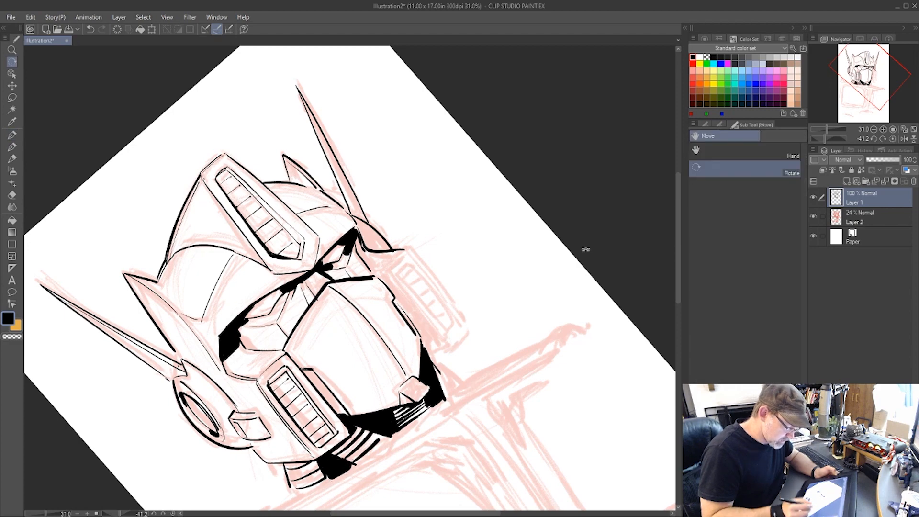
{"action": "mouse_move", "coordinate": [584, 252]}
{"action": "left_mouse_down"}
{"action": "mouse_move", "coordinate": [545, 404]}
{"action": "mouse_move", "coordinate": [445, 489]}
{"action": "left_mouse_up"}
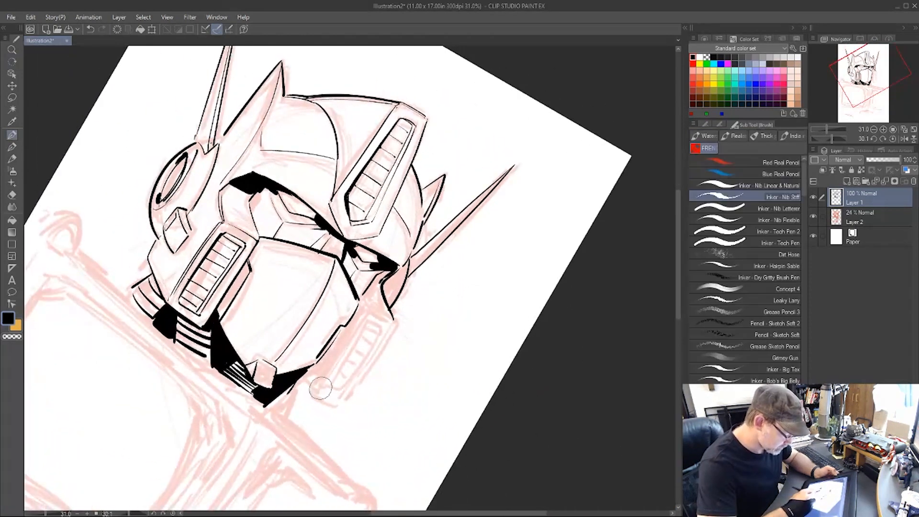
{"action": "mouse_move", "coordinate": [301, 378]}
{"action": "left_mouse_down"}
{"action": "mouse_move", "coordinate": [313, 397]}
{"action": "mouse_move", "coordinate": [362, 318]}
{"action": "mouse_move", "coordinate": [345, 337]}
{"action": "left_mouse_up"}
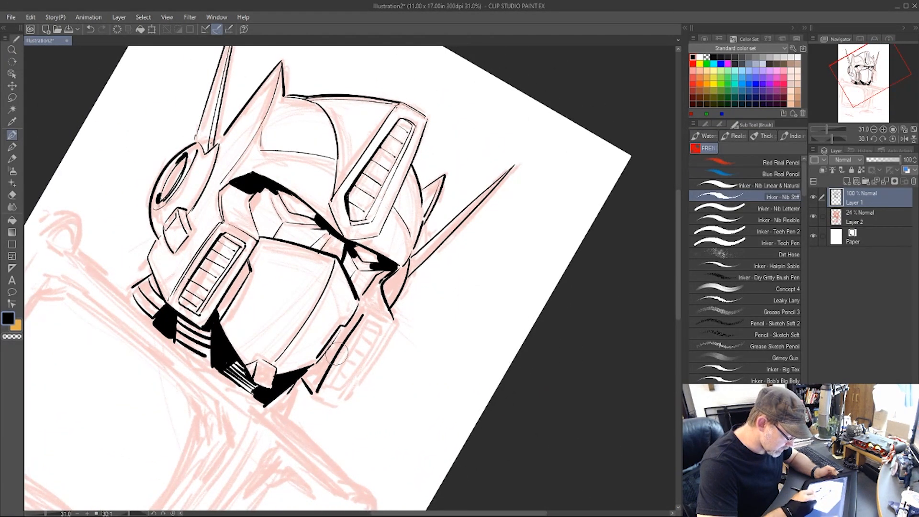
{"action": "key", "text": "ctrl+z"}
{"action": "mouse_move", "coordinate": [316, 390]}
{"action": "left_mouse_down"}
{"action": "mouse_move", "coordinate": [366, 314]}
{"action": "mouse_move", "coordinate": [362, 292]}
{"action": "mouse_move", "coordinate": [367, 307]}
{"action": "mouse_move", "coordinate": [306, 370]}
{"action": "mouse_move", "coordinate": [312, 364]}
{"action": "mouse_move", "coordinate": [317, 379]}
{"action": "mouse_move", "coordinate": [302, 372]}
{"action": "mouse_move", "coordinate": [312, 385]}
{"action": "mouse_move", "coordinate": [319, 373]}
{"action": "mouse_move", "coordinate": [302, 374]}
{"action": "mouse_move", "coordinate": [310, 385]}
{"action": "mouse_move", "coordinate": [329, 347]}
{"action": "mouse_move", "coordinate": [326, 366]}
{"action": "mouse_move", "coordinate": [338, 350]}
{"action": "mouse_move", "coordinate": [319, 377]}
{"action": "mouse_move", "coordinate": [315, 367]}
{"action": "mouse_move", "coordinate": [385, 268]}
{"action": "mouse_move", "coordinate": [367, 306]}
{"action": "mouse_move", "coordinate": [370, 284]}
{"action": "mouse_move", "coordinate": [379, 283]}
{"action": "mouse_move", "coordinate": [364, 306]}
{"action": "left_mouse_up"}
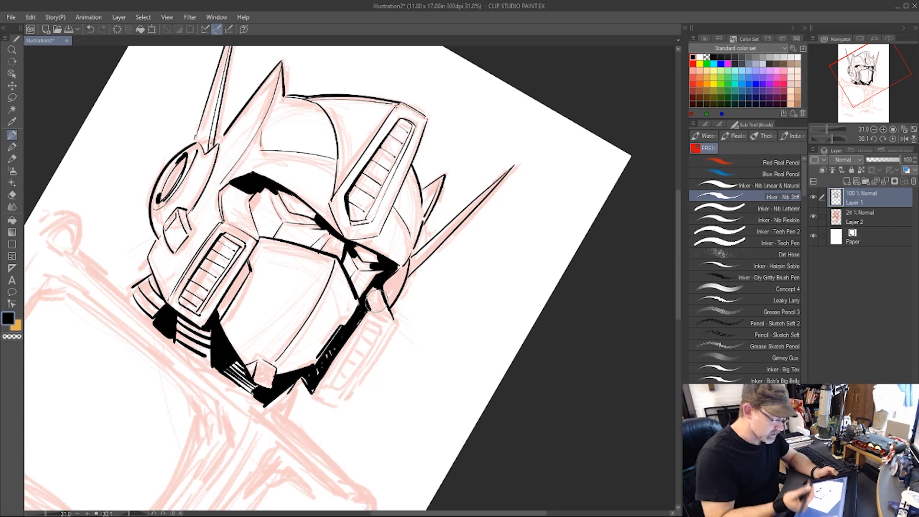
- Fill the helmet side beside the right eye and the whole right antenna with solid black
{"action": "key", "text": "r"}
{"action": "mouse_move", "coordinate": [568, 431]}
{"action": "left_mouse_down"}
{"action": "mouse_move", "coordinate": [562, 151]}
{"action": "mouse_move", "coordinate": [547, 129]}
{"action": "left_mouse_up"}
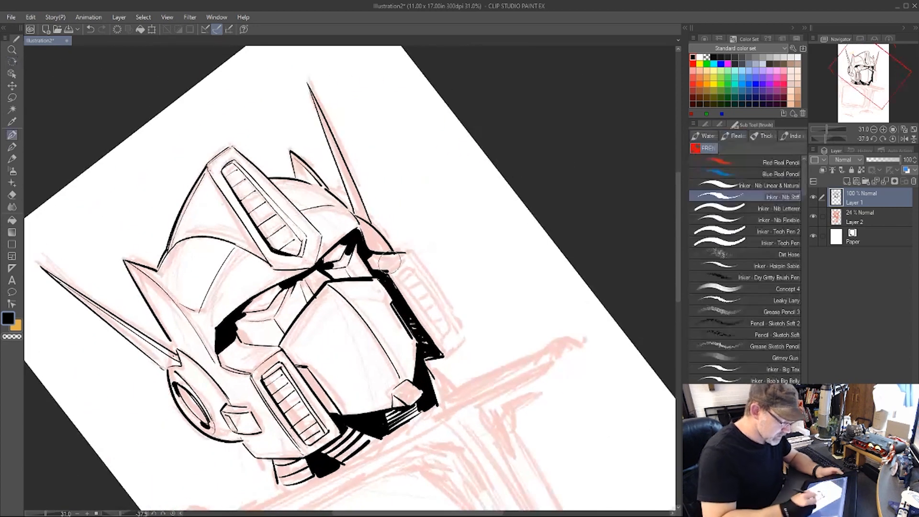
{"action": "mouse_move", "coordinate": [387, 269]}
{"action": "left_mouse_down"}
{"action": "mouse_move", "coordinate": [405, 254]}
{"action": "mouse_move", "coordinate": [387, 268]}
{"action": "mouse_move", "coordinate": [406, 253]}
{"action": "mouse_move", "coordinate": [370, 243]}
{"action": "mouse_move", "coordinate": [374, 233]}
{"action": "mouse_move", "coordinate": [367, 244]}
{"action": "mouse_move", "coordinate": [355, 216]}
{"action": "mouse_move", "coordinate": [380, 236]}
{"action": "mouse_move", "coordinate": [365, 230]}
{"action": "mouse_move", "coordinate": [375, 249]}
{"action": "mouse_move", "coordinate": [369, 232]}
{"action": "mouse_move", "coordinate": [382, 246]}
{"action": "left_mouse_up"}
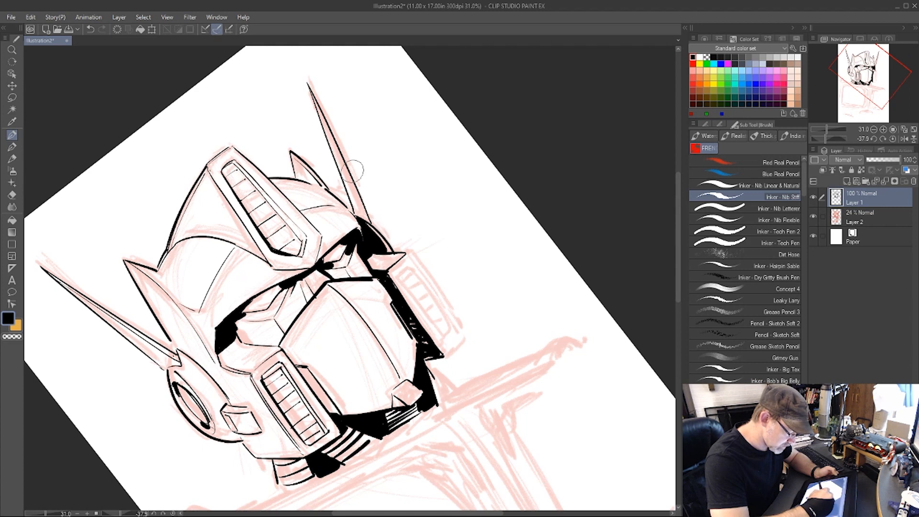
{"action": "left_click_drag", "start_coordinate": [310, 90], "coordinate": [360, 219]}
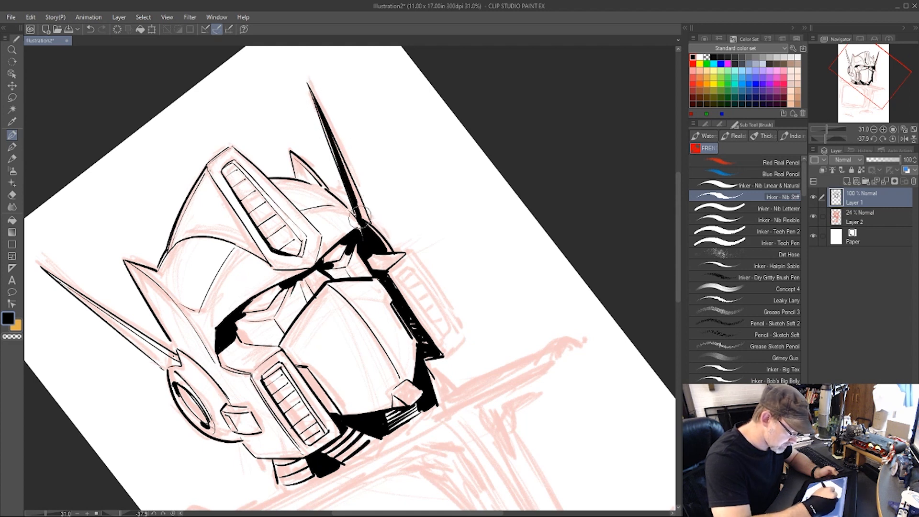
{"action": "left_click_drag", "start_coordinate": [342, 163], "coordinate": [380, 240]}
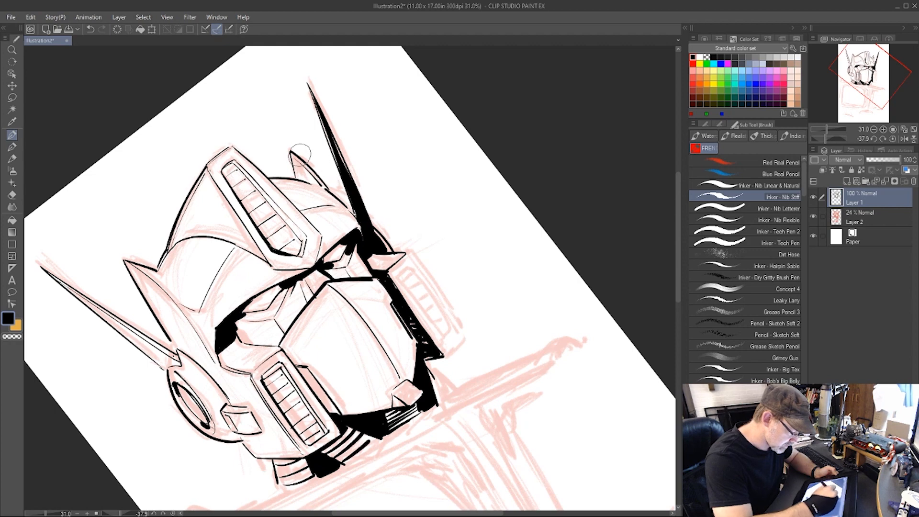
- Thicken the outline of the helmet crest across its tip and down its right side
{"action": "left_click_drag", "start_coordinate": [207, 162], "coordinate": [229, 143]}
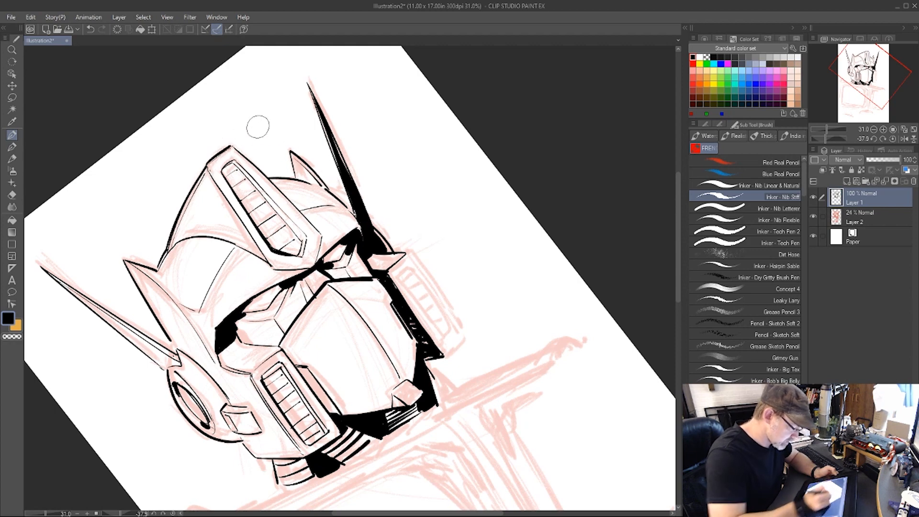
{"action": "left_click_drag", "start_coordinate": [632, 424], "coordinate": [421, 57]}
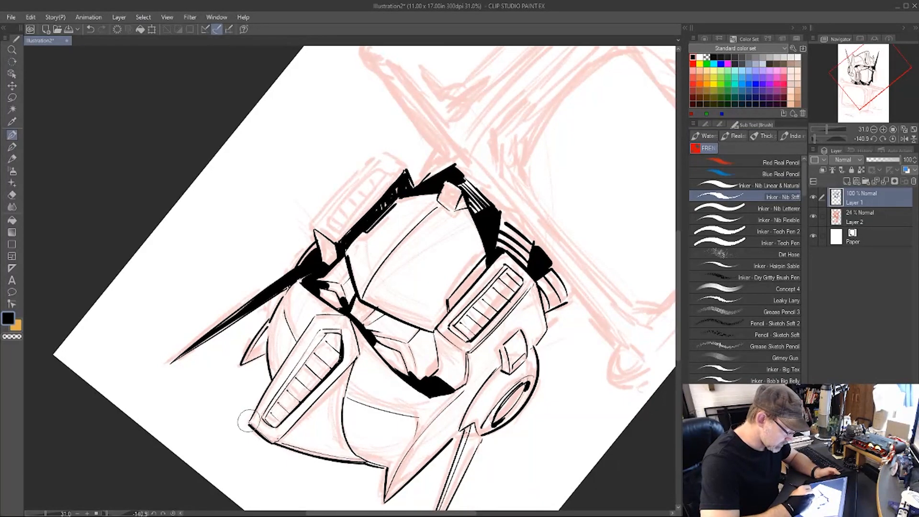
{"action": "left_click_drag", "start_coordinate": [248, 420], "coordinate": [315, 317]}
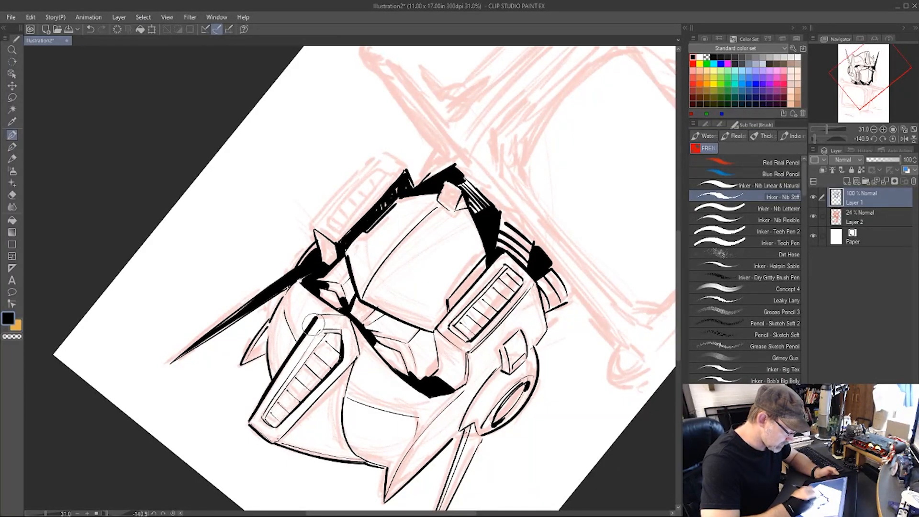
{"action": "left_click_drag", "start_coordinate": [522, 143], "coordinate": [364, 367]}
{"action": "scroll", "coordinate": [555, 256], "scroll_direction": "down", "scroll_amount": 1}
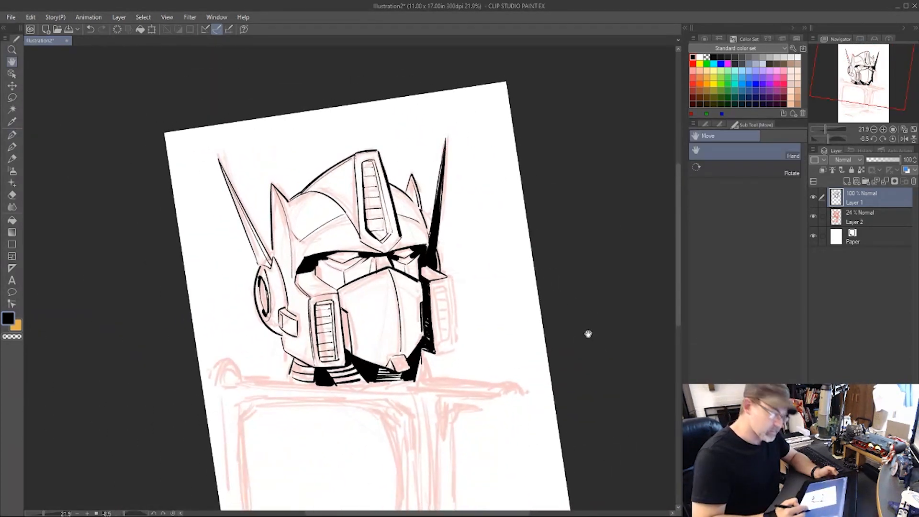
- Erase the small pointed shape inked above the right cheek vent
{"action": "left_click_drag", "start_coordinate": [588, 332], "coordinate": [575, 311]}
{"action": "scroll", "coordinate": [575, 311], "scroll_direction": "up", "scroll_amount": 3}
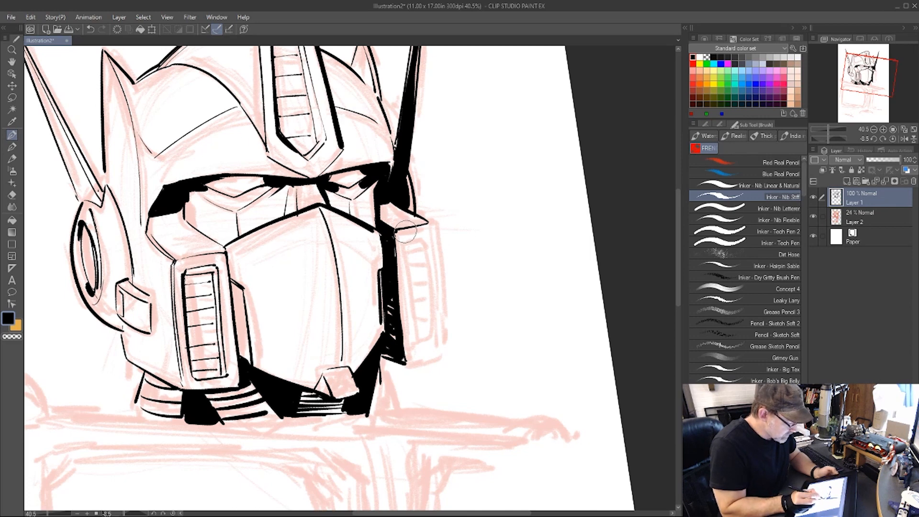
{"action": "key", "text": "e"}
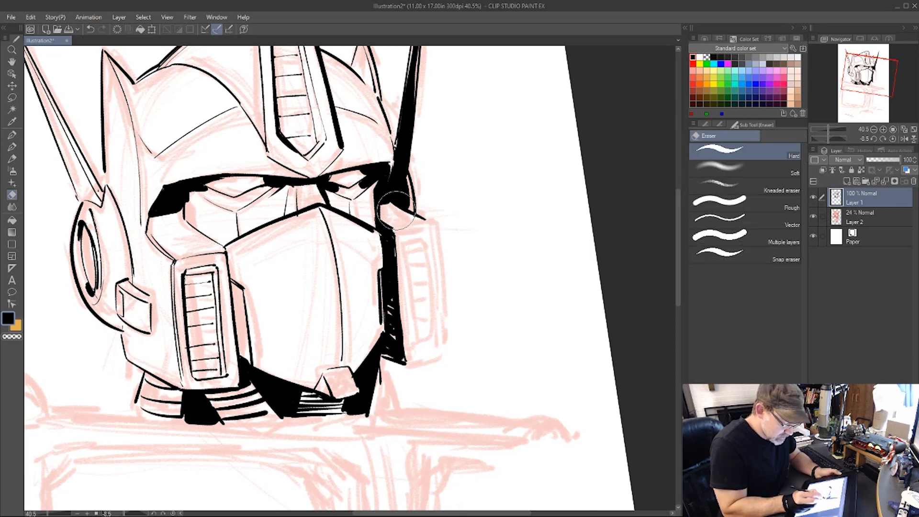
{"action": "mouse_move", "coordinate": [395, 211]}
{"action": "left_mouse_down"}
{"action": "mouse_move", "coordinate": [426, 218]}
{"action": "mouse_move", "coordinate": [402, 224]}
{"action": "mouse_move", "coordinate": [393, 209]}
{"action": "mouse_move", "coordinate": [407, 222]}
{"action": "mouse_move", "coordinate": [409, 233]}
{"action": "left_mouse_up"}
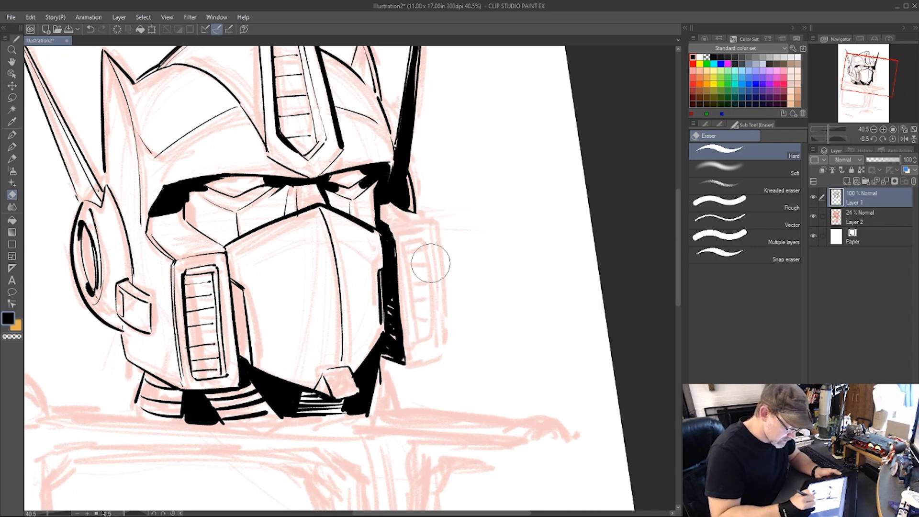
- Ink the right cheek guard's top plate with a straight lower edge and a slanted outer edge, and blacken the area above it
{"action": "key", "text": "p"}
{"action": "left_click_drag", "start_coordinate": [510, 257], "coordinate": [296, 286]}
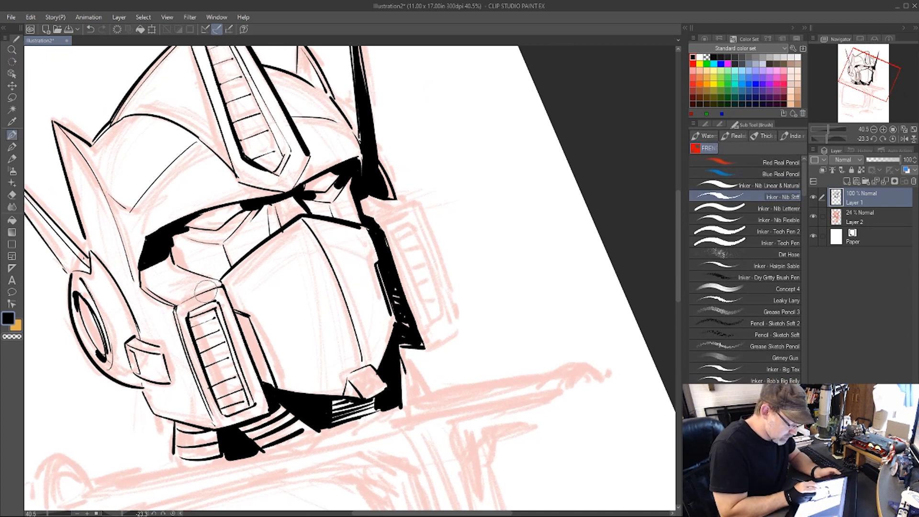
{"action": "mouse_move", "coordinate": [406, 220]}
{"action": "left_mouse_down"}
{"action": "mouse_move", "coordinate": [380, 231]}
{"action": "mouse_move", "coordinate": [423, 215]}
{"action": "left_mouse_up"}
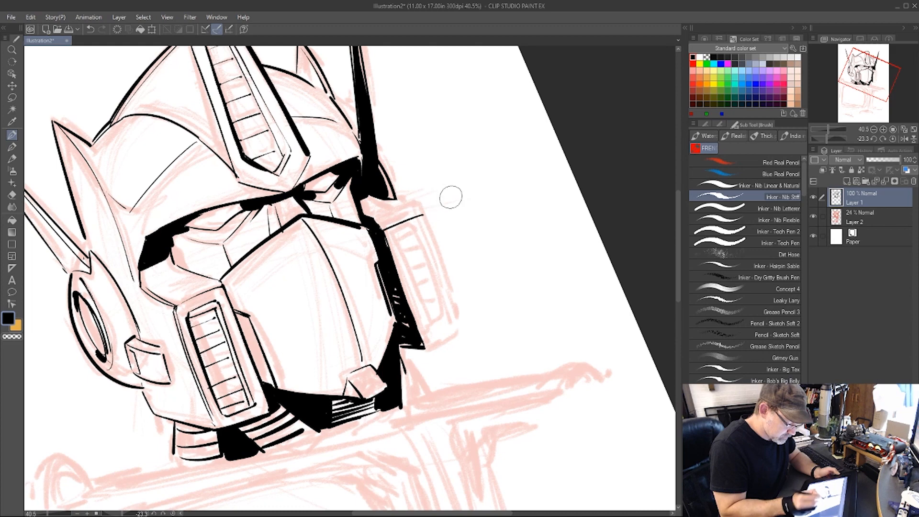
{"action": "left_click_drag", "start_coordinate": [578, 217], "coordinate": [568, 416]}
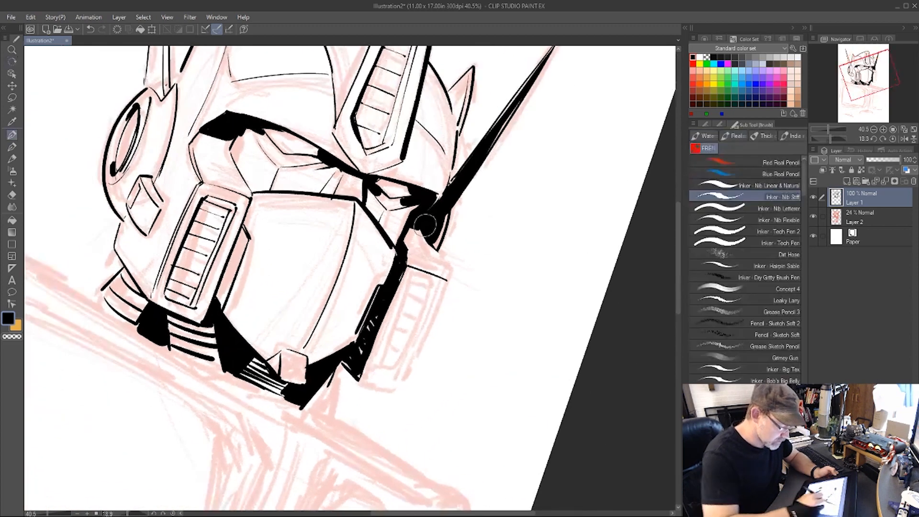
{"action": "left_click_drag", "start_coordinate": [421, 229], "coordinate": [447, 279]}
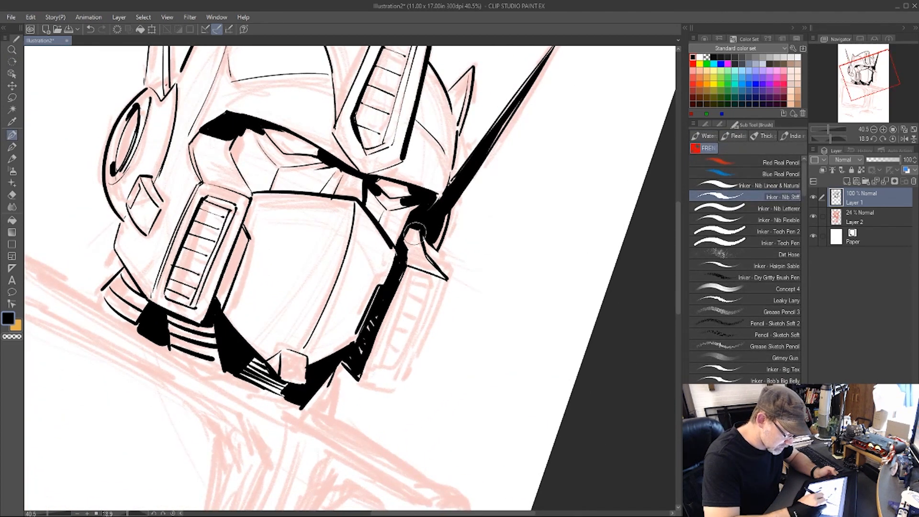
{"action": "mouse_move", "coordinate": [417, 236]}
{"action": "left_mouse_down"}
{"action": "mouse_move", "coordinate": [405, 240]}
{"action": "mouse_move", "coordinate": [432, 238]}
{"action": "mouse_move", "coordinate": [421, 232]}
{"action": "mouse_move", "coordinate": [433, 249]}
{"action": "left_mouse_up"}
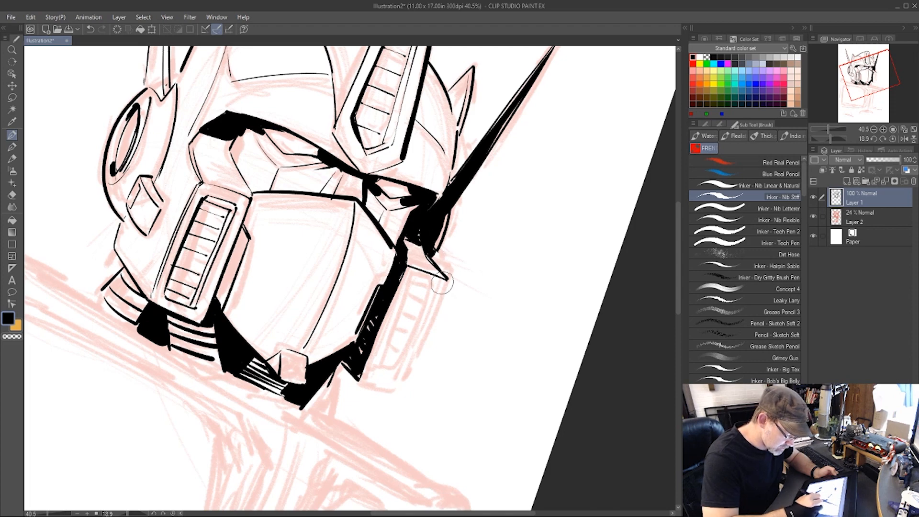
- Ink the right cheek vent's outer box with a heavy outline and a thinner rectangular frame inside it
{"action": "key", "text": "shift+space"}
{"action": "left_click_drag", "start_coordinate": [527, 343], "coordinate": [497, 396]}
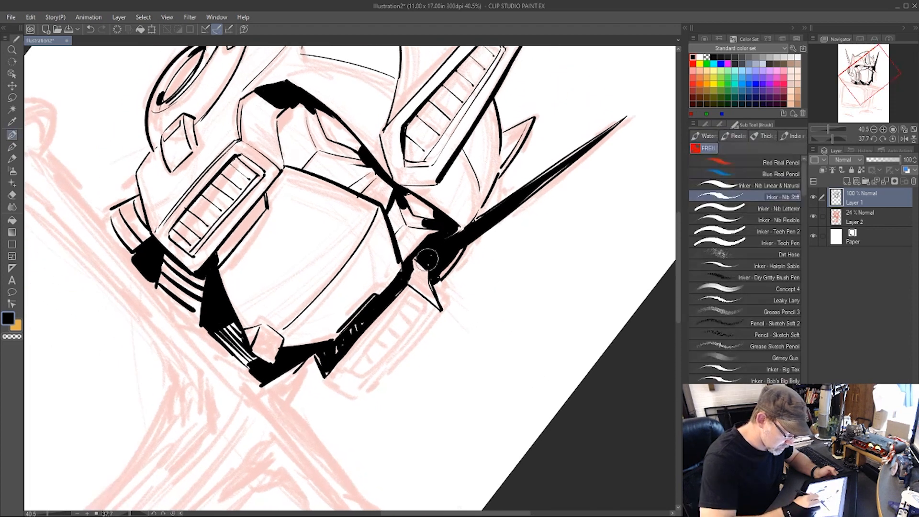
{"action": "left_click_drag", "start_coordinate": [440, 311], "coordinate": [363, 401]}
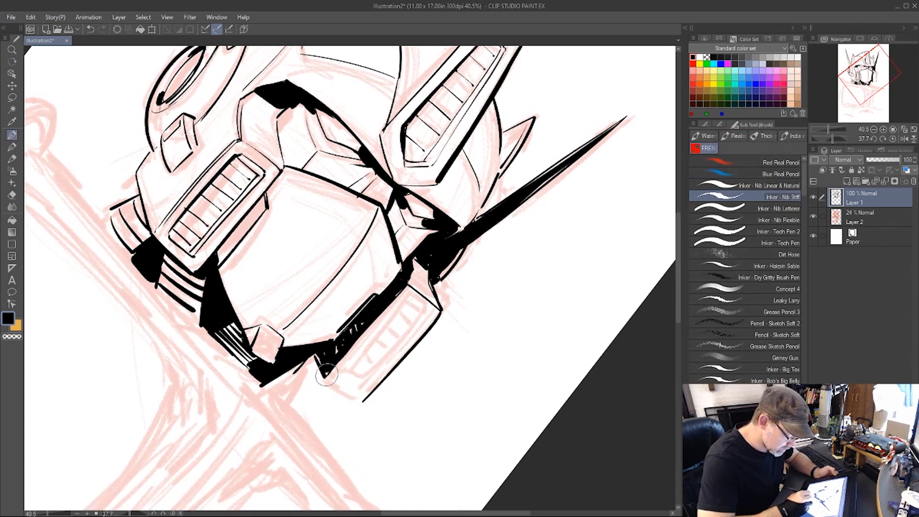
{"action": "mouse_move", "coordinate": [326, 375]}
{"action": "left_mouse_down"}
{"action": "mouse_move", "coordinate": [350, 403]}
{"action": "mouse_move", "coordinate": [370, 340]}
{"action": "mouse_move", "coordinate": [403, 297]}
{"action": "left_mouse_up"}
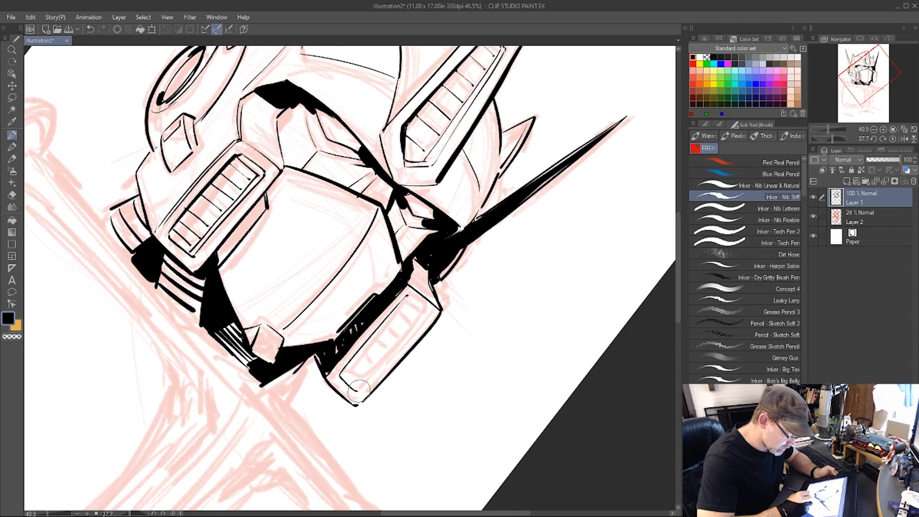
{"action": "left_click_drag", "start_coordinate": [359, 386], "coordinate": [418, 324]}
{"action": "key", "text": "shift+space"}
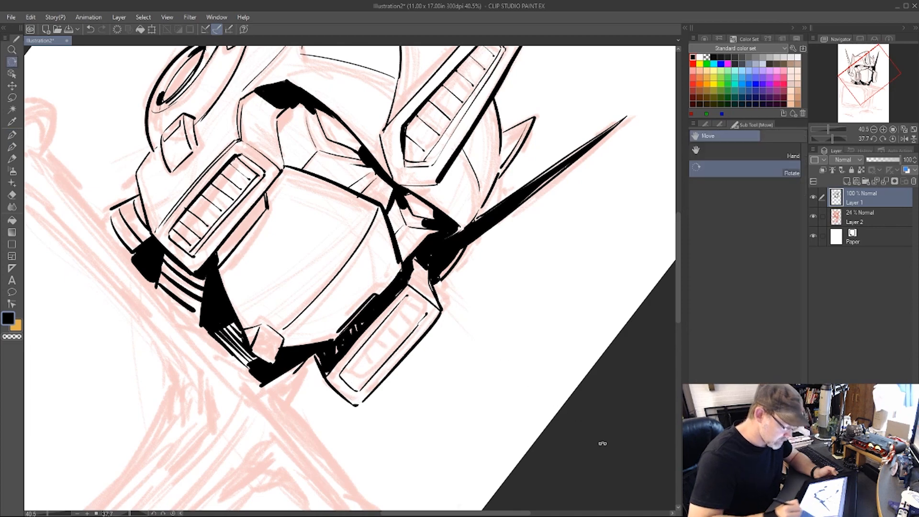
{"action": "mouse_move", "coordinate": [602, 443]}
{"action": "left_mouse_down"}
{"action": "mouse_move", "coordinate": [640, 199]}
{"action": "mouse_move", "coordinate": [622, 151]}
{"action": "mouse_move", "coordinate": [493, 113]}
{"action": "left_mouse_up"}
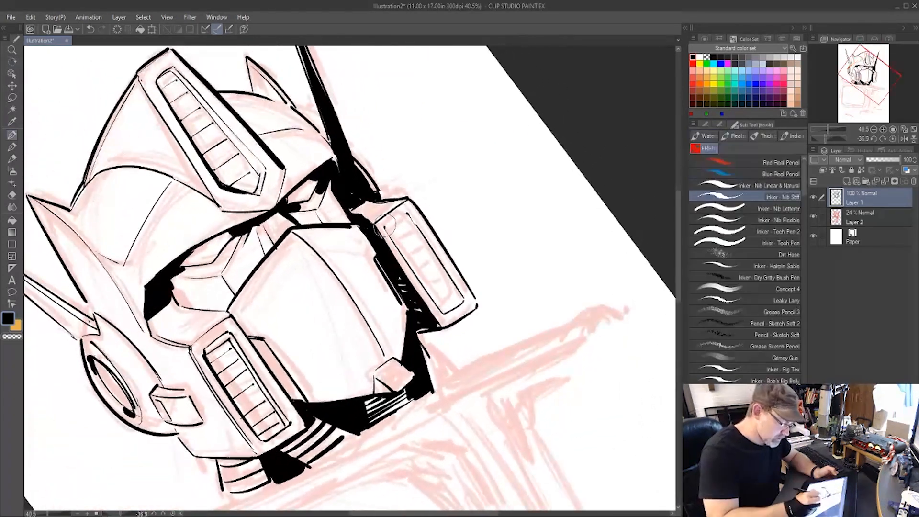
{"action": "left_click_drag", "start_coordinate": [385, 225], "coordinate": [401, 215]}
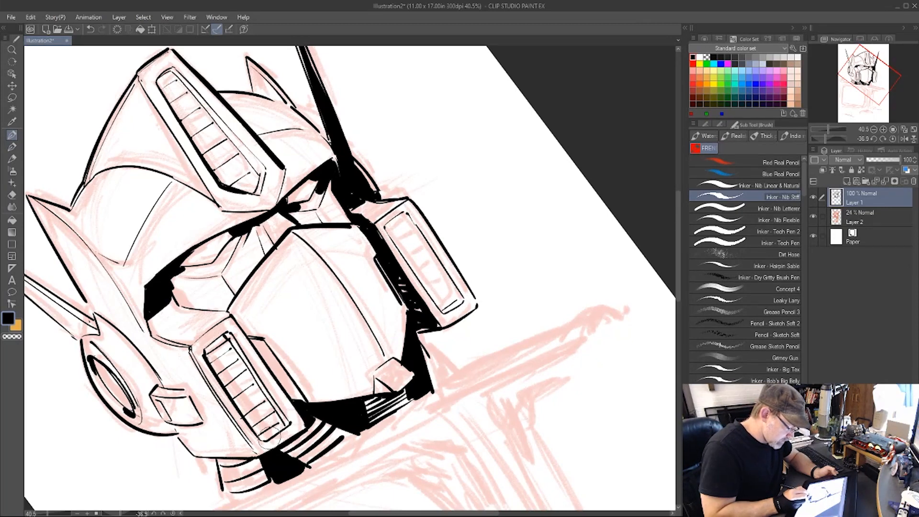
- Add heavy black shadow accents inside the left cheek vent's frame and in the lower outer corner of the right vent
{"action": "key", "text": "r"}
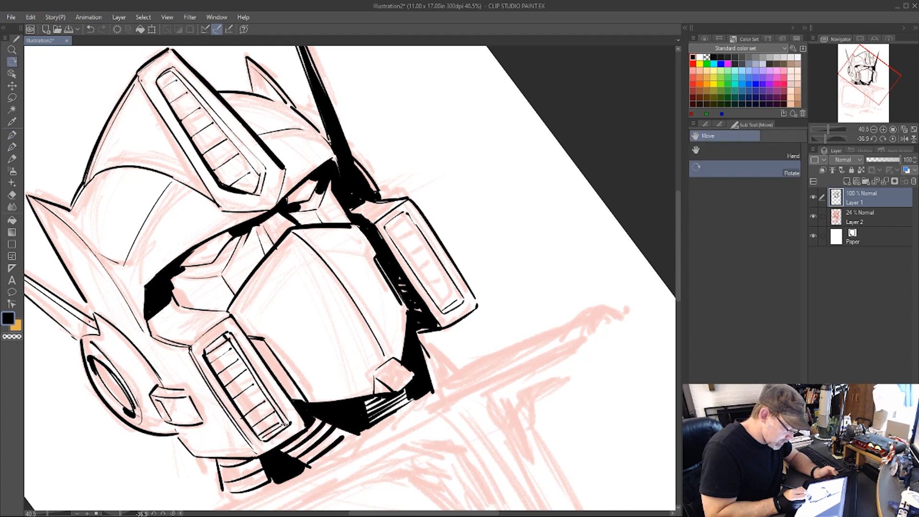
{"action": "mouse_move", "coordinate": [595, 263]}
{"action": "left_mouse_down"}
{"action": "mouse_move", "coordinate": [570, 349]}
{"action": "mouse_move", "coordinate": [460, 443]}
{"action": "left_mouse_up"}
{"action": "key", "text": "p"}
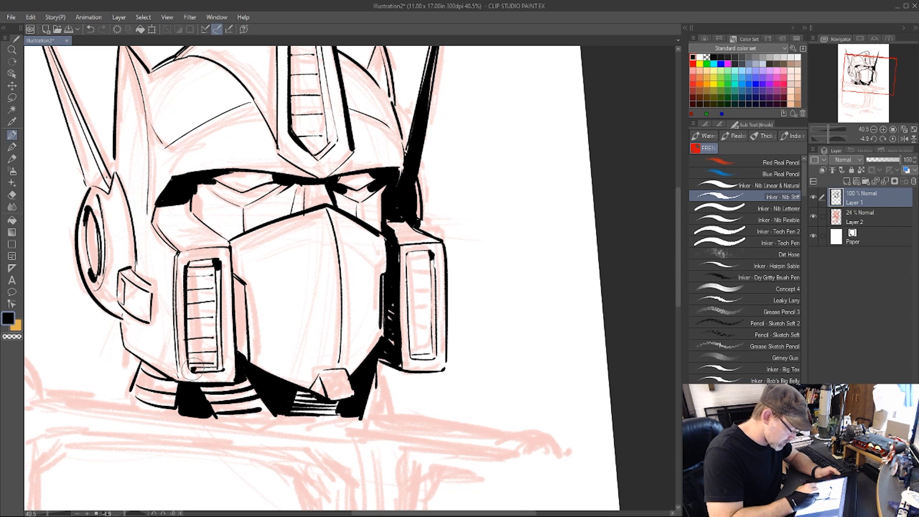
{"action": "left_click_drag", "start_coordinate": [200, 368], "coordinate": [213, 368]}
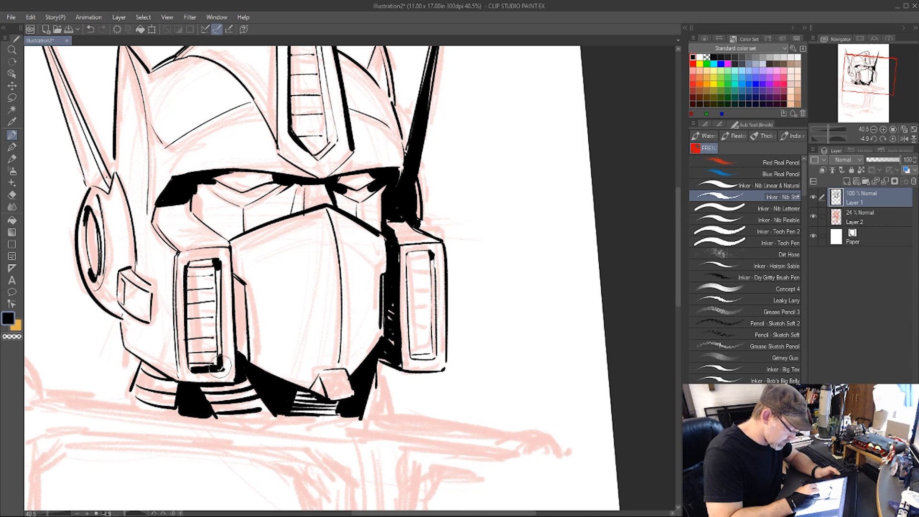
{"action": "mouse_move", "coordinate": [434, 316]}
{"action": "left_mouse_down"}
{"action": "mouse_move", "coordinate": [433, 355]}
{"action": "mouse_move", "coordinate": [419, 356]}
{"action": "left_mouse_up"}
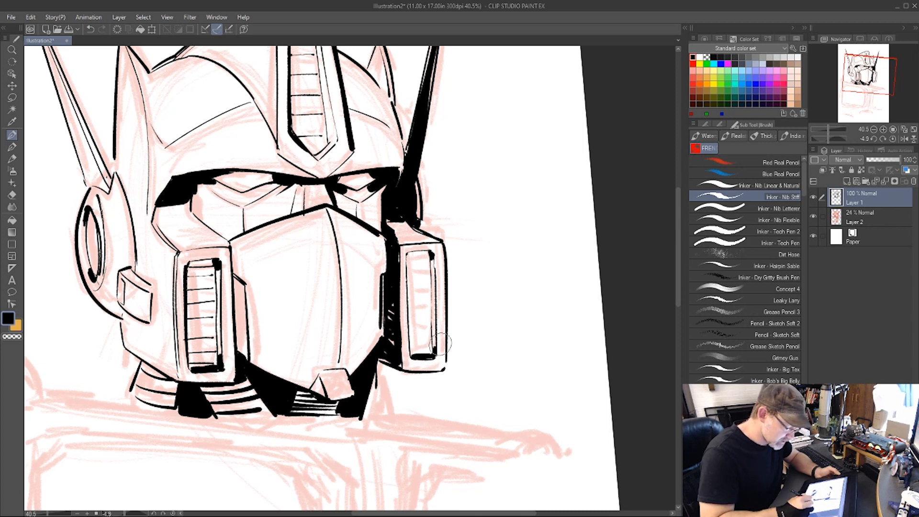
- Blacken the upper corner of the right cheek vent and ink evenly spaced slats across its opening
{"action": "key", "text": "r"}
{"action": "mouse_move", "coordinate": [593, 311]}
{"action": "left_mouse_down"}
{"action": "mouse_move", "coordinate": [581, 168]}
{"action": "mouse_move", "coordinate": [543, 115]}
{"action": "left_mouse_up"}
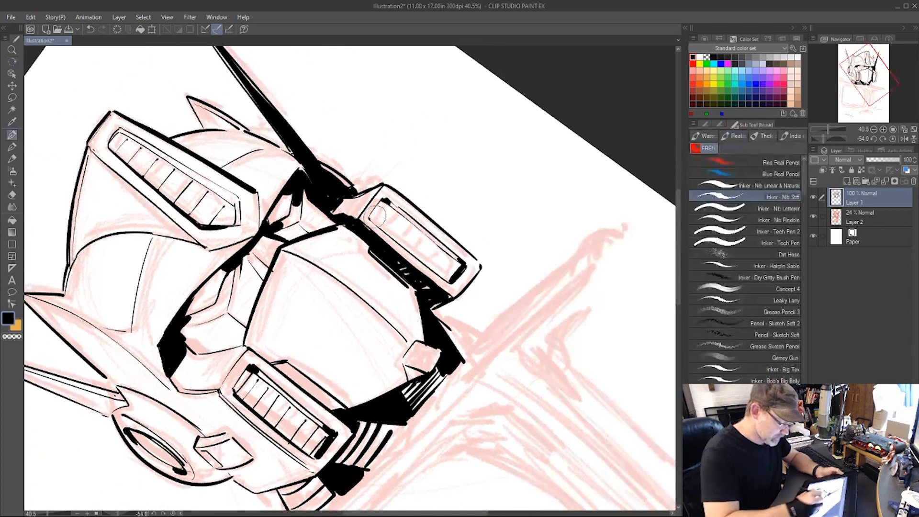
{"action": "left_click_drag", "start_coordinate": [376, 221], "coordinate": [387, 202]}
{"action": "mouse_move", "coordinate": [389, 210]}
{"action": "left_mouse_down"}
{"action": "mouse_move", "coordinate": [398, 243]}
{"action": "mouse_move", "coordinate": [413, 224]}
{"action": "mouse_move", "coordinate": [410, 251]}
{"action": "mouse_move", "coordinate": [423, 233]}
{"action": "mouse_move", "coordinate": [423, 257]}
{"action": "mouse_move", "coordinate": [434, 244]}
{"action": "mouse_move", "coordinate": [447, 250]}
{"action": "mouse_move", "coordinate": [450, 272]}
{"action": "left_mouse_up"}
- Ink hatching under the left brow shadow and thicken the contour running from the left eye down to the cheek vent
{"action": "key", "text": "r"}
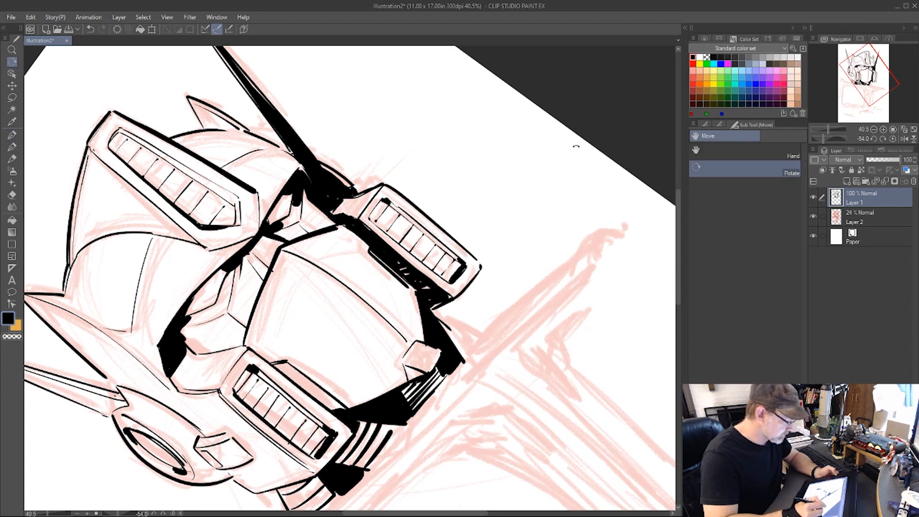
{"action": "mouse_move", "coordinate": [574, 145]}
{"action": "left_mouse_down"}
{"action": "mouse_move", "coordinate": [546, 396]}
{"action": "mouse_move", "coordinate": [471, 443]}
{"action": "left_mouse_up"}
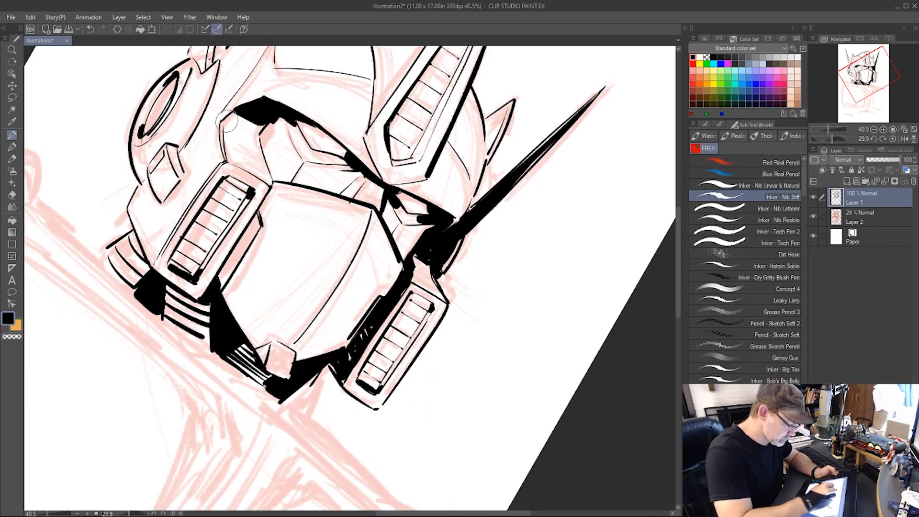
{"action": "mouse_move", "coordinate": [230, 114]}
{"action": "left_mouse_down"}
{"action": "mouse_move", "coordinate": [257, 130]}
{"action": "mouse_move", "coordinate": [223, 123]}
{"action": "mouse_move", "coordinate": [257, 147]}
{"action": "mouse_move", "coordinate": [260, 139]}
{"action": "mouse_move", "coordinate": [272, 182]}
{"action": "mouse_move", "coordinate": [261, 206]}
{"action": "left_mouse_up"}
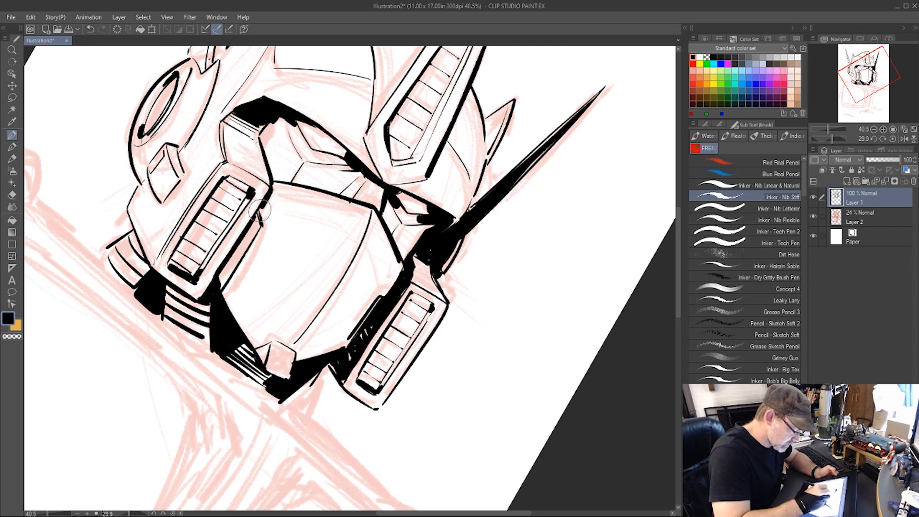
{"action": "mouse_move", "coordinate": [261, 135]}
{"action": "left_mouse_down"}
{"action": "mouse_move", "coordinate": [271, 120]}
{"action": "mouse_move", "coordinate": [261, 144]}
{"action": "mouse_move", "coordinate": [266, 130]}
{"action": "left_mouse_up"}
{"action": "key", "text": "r"}
{"action": "left_click_drag", "start_coordinate": [621, 321], "coordinate": [580, 158]}
{"action": "key", "text": "h"}
{"action": "scroll", "coordinate": [582, 197], "scroll_direction": "down", "scroll_amount": 5}
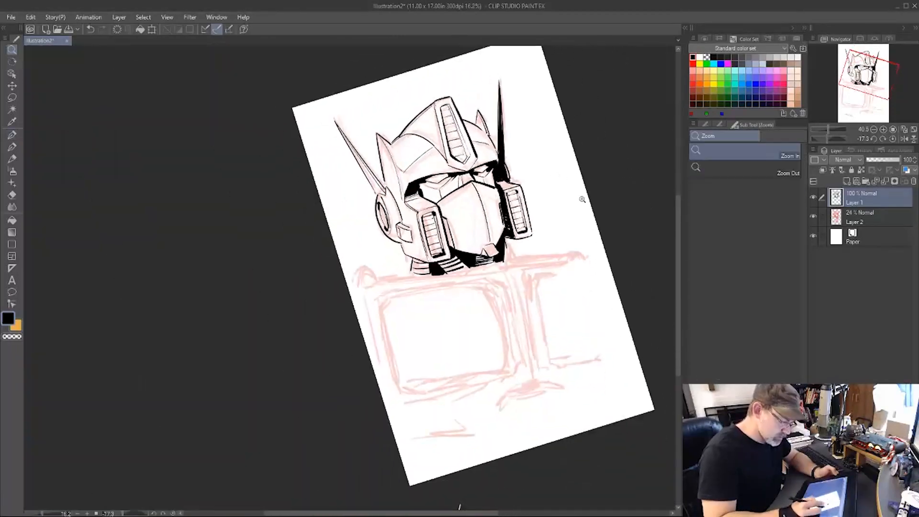
- Ink the left shoulder's round knob and a straight collar line running from it to the base of the neck
{"action": "left_click_drag", "start_coordinate": [583, 197], "coordinate": [532, 213]}
{"action": "key", "text": "slash"}
{"action": "left_click_drag", "start_coordinate": [423, 297], "coordinate": [432, 286]}
{"action": "key", "text": "h"}
{"action": "left_click_drag", "start_coordinate": [431, 285], "coordinate": [420, 341]}
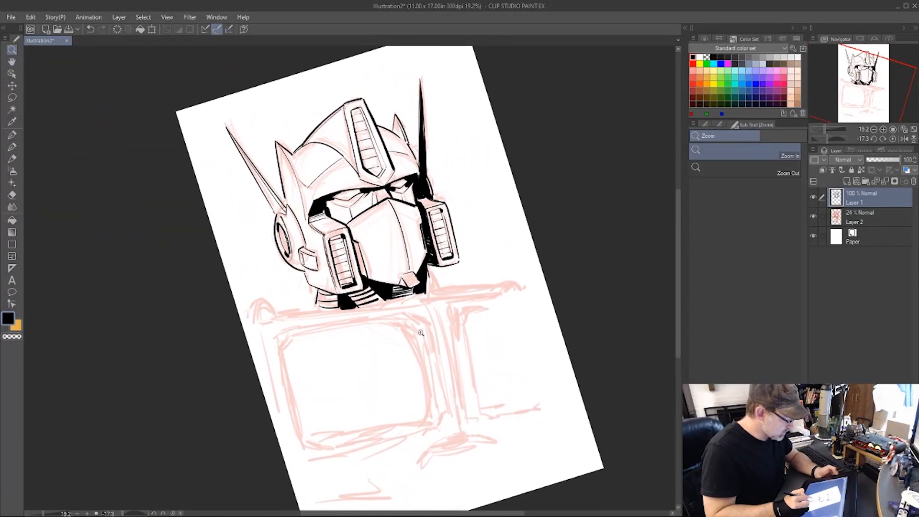
{"action": "key", "text": "r"}
{"action": "left_click_drag", "start_coordinate": [615, 296], "coordinate": [600, 193]}
{"action": "key", "text": "p"}
{"action": "mouse_move", "coordinate": [272, 352]}
{"action": "left_mouse_down"}
{"action": "mouse_move", "coordinate": [297, 344]}
{"action": "mouse_move", "coordinate": [283, 357]}
{"action": "mouse_move", "coordinate": [293, 347]}
{"action": "mouse_move", "coordinate": [291, 355]}
{"action": "mouse_move", "coordinate": [417, 264]}
{"action": "left_mouse_up"}
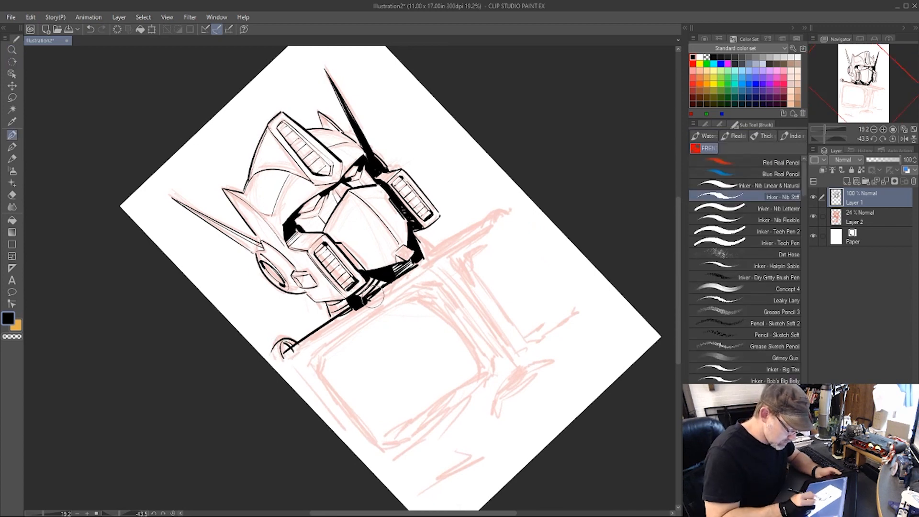
{"action": "key", "text": "ctrl+z"}
{"action": "left_click_drag", "start_coordinate": [284, 353], "coordinate": [414, 270]}
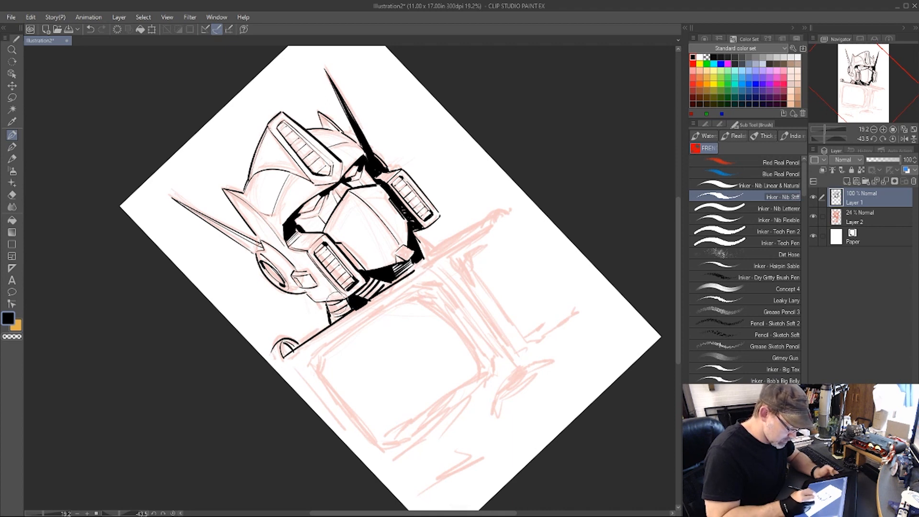
- Blacken the left base of the neck and ink the chest's top bar as parallel lines across to the right shoulder
{"action": "mouse_move", "coordinate": [336, 303]}
{"action": "left_mouse_down"}
{"action": "mouse_move", "coordinate": [352, 300]}
{"action": "mouse_move", "coordinate": [351, 308]}
{"action": "left_mouse_up"}
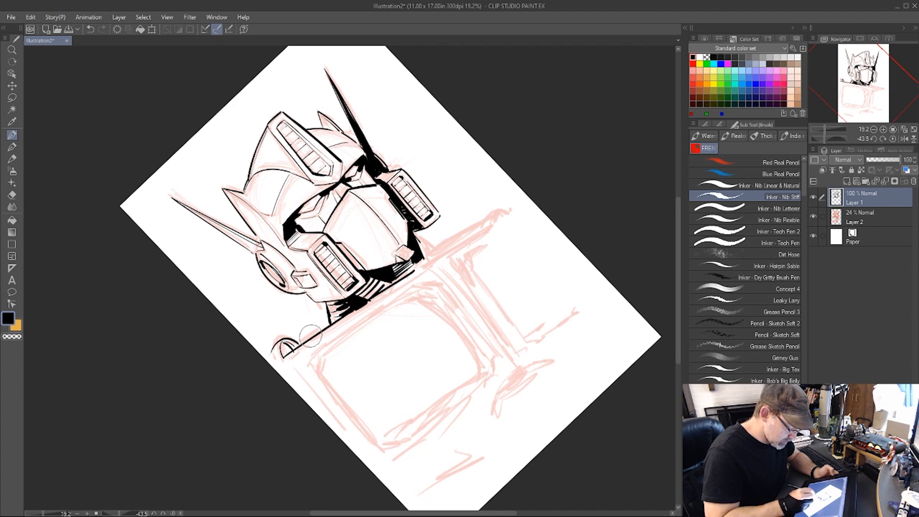
{"action": "left_click_drag", "start_coordinate": [415, 266], "coordinate": [497, 218]}
{"action": "left_click_drag", "start_coordinate": [286, 355], "coordinate": [510, 216]}
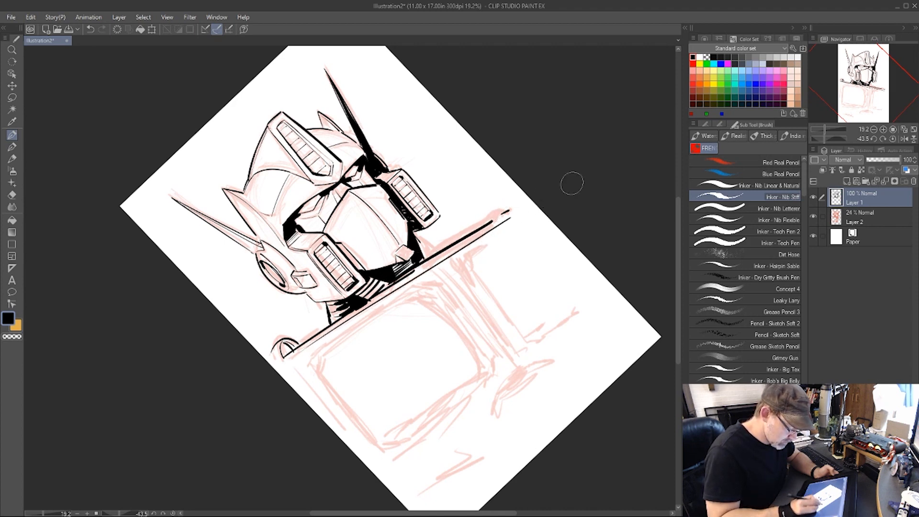
- Ink two long parallel lines down the middle of the chest for the divider between the windows
{"action": "key", "text": "shift+space"}
{"action": "left_click_drag", "start_coordinate": [593, 163], "coordinate": [450, 448]}
{"action": "key", "text": "space"}
{"action": "mouse_move", "coordinate": [577, 398]}
{"action": "left_mouse_down"}
{"action": "mouse_move", "coordinate": [535, 332]}
{"action": "mouse_move", "coordinate": [579, 320]}
{"action": "mouse_move", "coordinate": [587, 287]}
{"action": "mouse_move", "coordinate": [559, 351]}
{"action": "left_mouse_up"}
{"action": "key", "text": "shift+space"}
{"action": "left_click_drag", "start_coordinate": [378, 259], "coordinate": [526, 353]}
{"action": "key", "text": "b"}
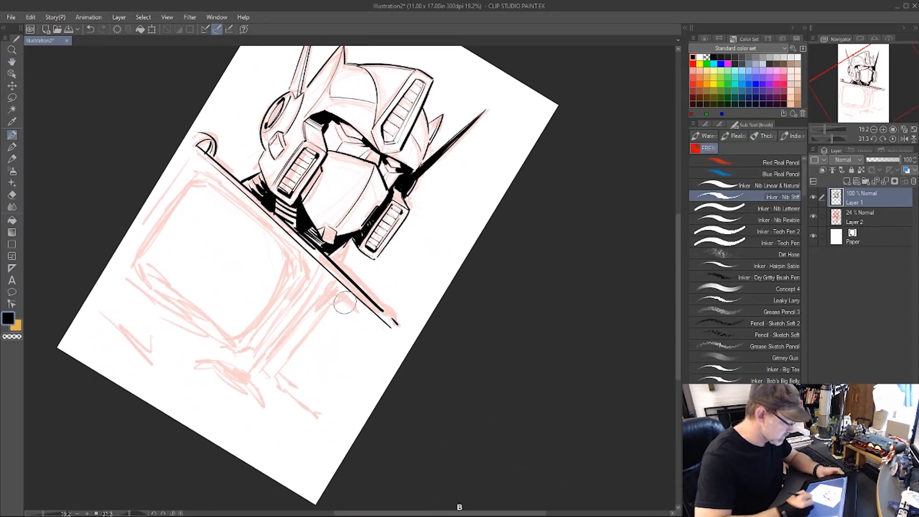
{"action": "left_click_drag", "start_coordinate": [319, 268], "coordinate": [245, 367]}
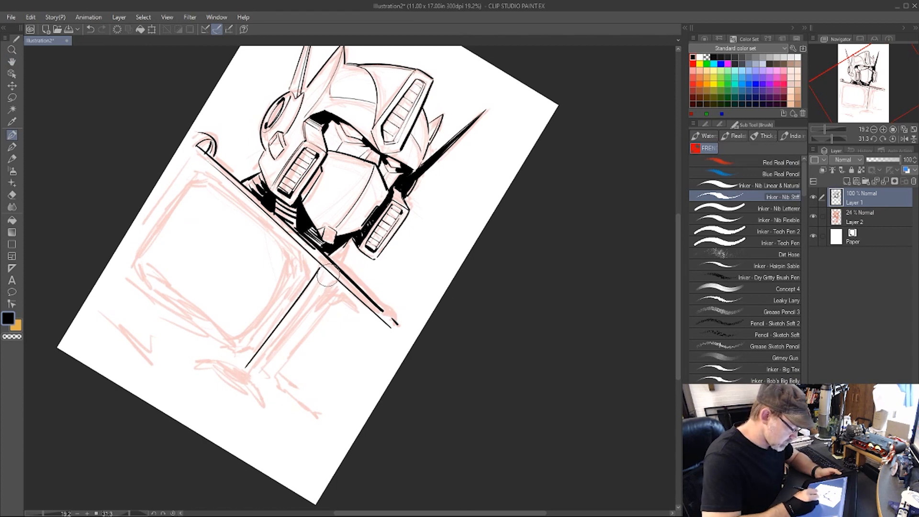
{"action": "left_click_drag", "start_coordinate": [328, 277], "coordinate": [252, 378]}
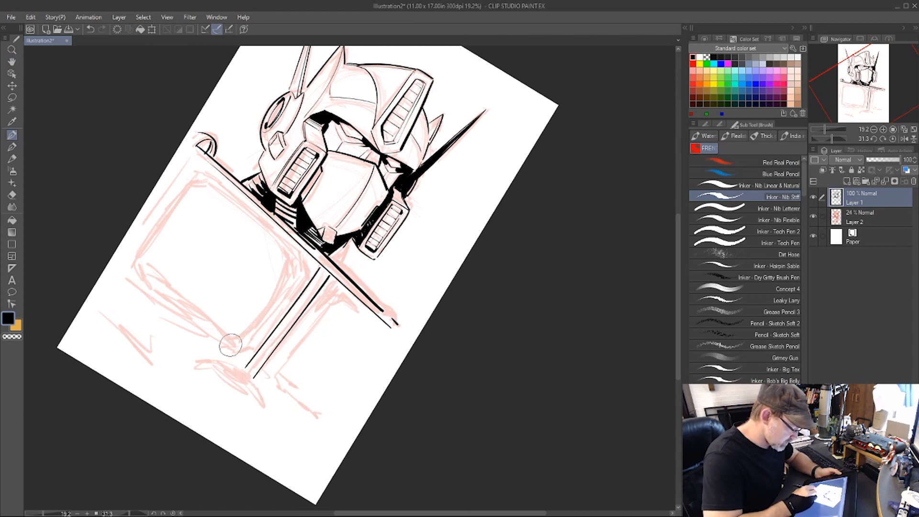
- Ink the left chest window's inner side edge and the right window's top, inner side and bottom edges
{"action": "left_click_drag", "start_coordinate": [230, 344], "coordinate": [292, 269]}
{"action": "left_click_drag", "start_coordinate": [272, 383], "coordinate": [339, 296]}
{"action": "mouse_move", "coordinate": [384, 262]}
{"action": "left_mouse_down"}
{"action": "mouse_move", "coordinate": [591, 389]}
{"action": "mouse_move", "coordinate": [588, 181]}
{"action": "mouse_move", "coordinate": [528, 95]}
{"action": "mouse_move", "coordinate": [480, 136]}
{"action": "mouse_move", "coordinate": [364, 294]}
{"action": "mouse_move", "coordinate": [417, 259]}
{"action": "left_mouse_up"}
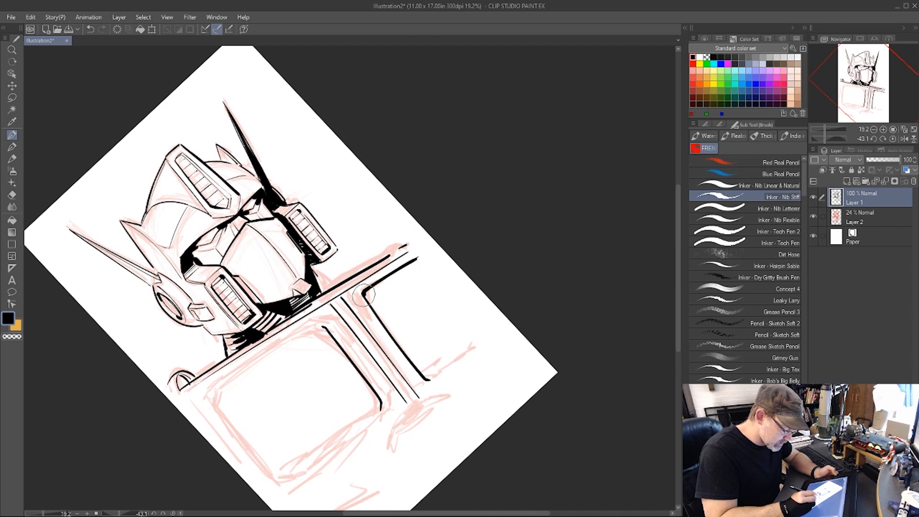
{"action": "mouse_move", "coordinate": [364, 296]}
{"action": "left_mouse_down"}
{"action": "mouse_move", "coordinate": [436, 375]}
{"action": "mouse_move", "coordinate": [479, 348]}
{"action": "left_mouse_up"}
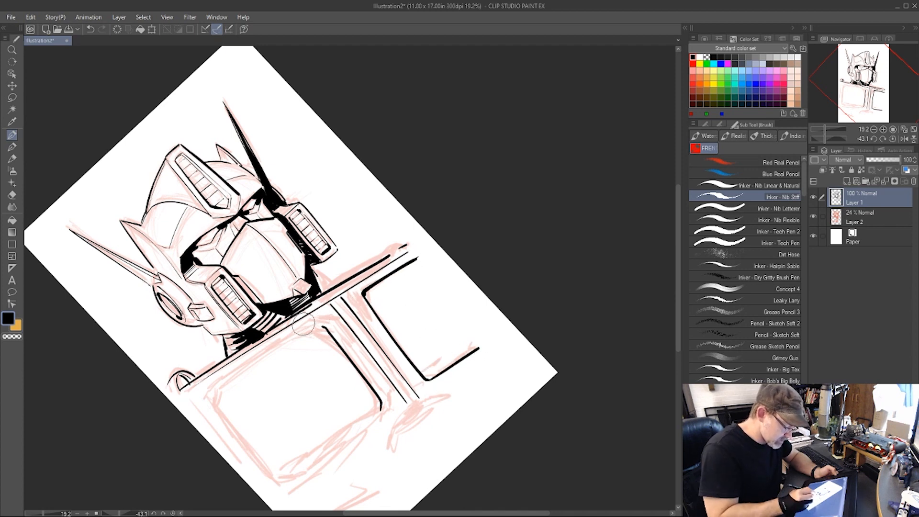
- Ink the left chest window's top edge with a heavy line, join its upper corner and ink the bottom edge
{"action": "mouse_move", "coordinate": [334, 335]}
{"action": "left_mouse_down"}
{"action": "mouse_move", "coordinate": [301, 327]}
{"action": "mouse_move", "coordinate": [201, 390]}
{"action": "mouse_move", "coordinate": [303, 323]}
{"action": "left_mouse_up"}
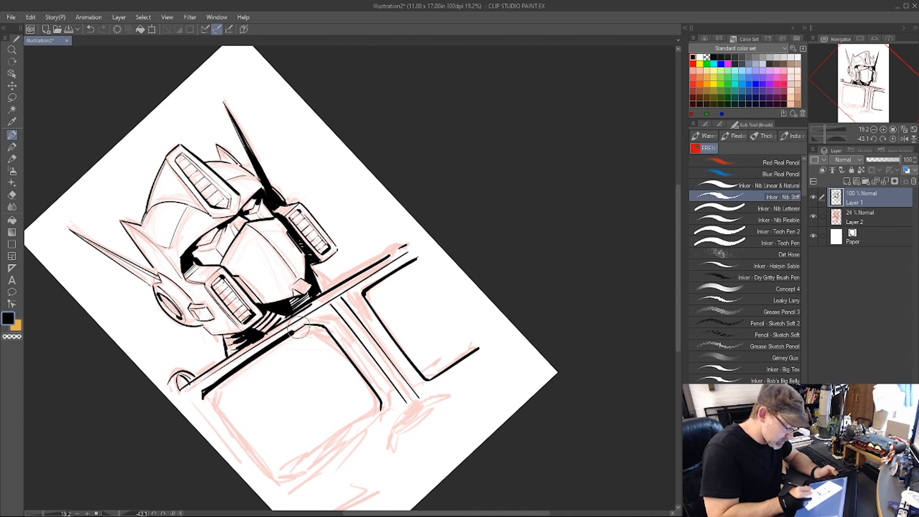
{"action": "left_click_drag", "start_coordinate": [205, 391], "coordinate": [302, 325]}
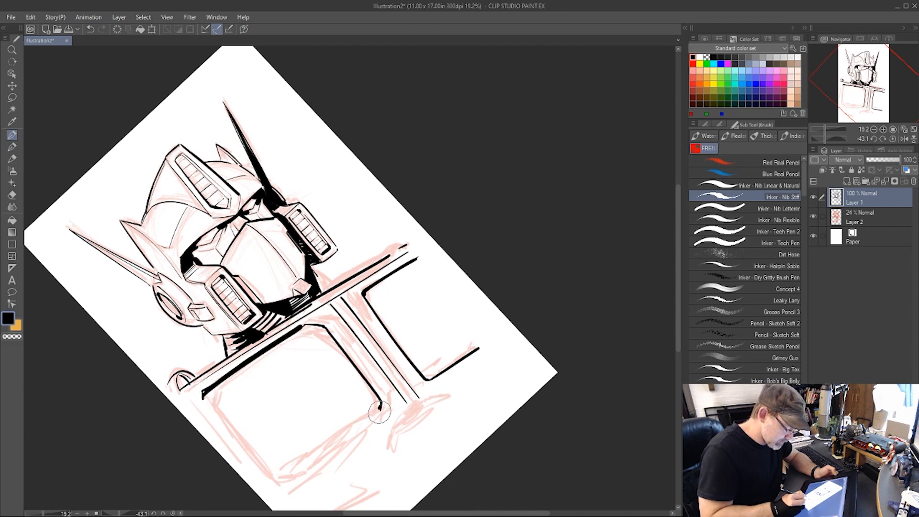
{"action": "left_click_drag", "start_coordinate": [378, 420], "coordinate": [285, 484]}
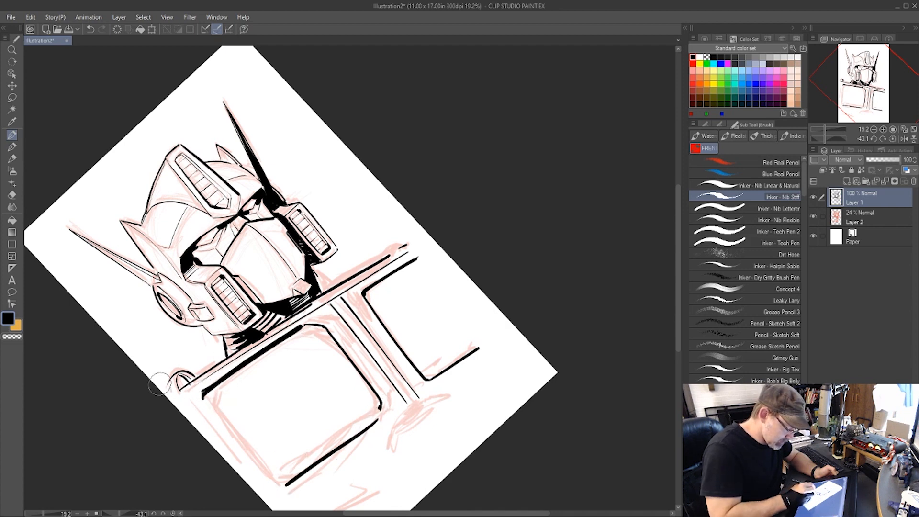
- Ink the curved contours at both shoulder ends and the angular edge below the central chest divider
{"action": "left_click_drag", "start_coordinate": [160, 384], "coordinate": [178, 390]}
{"action": "mouse_move", "coordinate": [378, 258]}
{"action": "left_mouse_down"}
{"action": "mouse_move", "coordinate": [396, 235]}
{"action": "mouse_move", "coordinate": [406, 241]}
{"action": "left_mouse_up"}
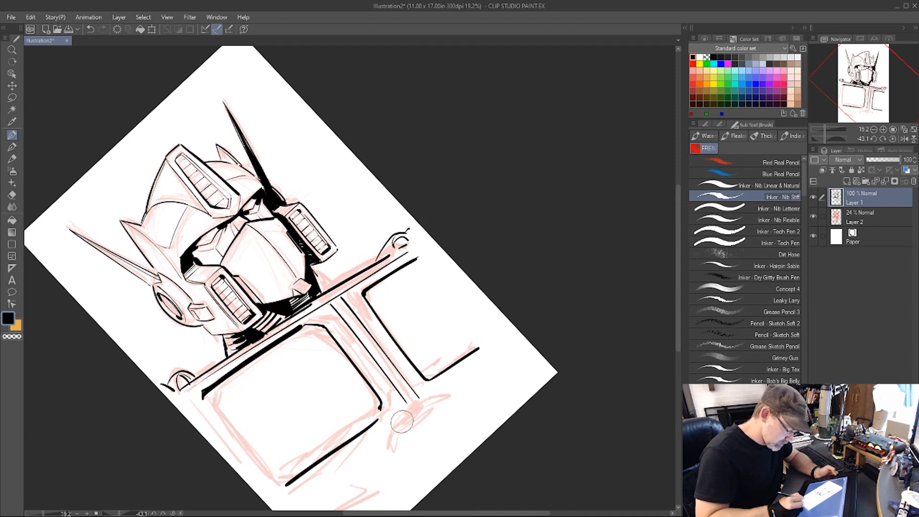
{"action": "mouse_move", "coordinate": [430, 401]}
{"action": "left_mouse_down"}
{"action": "mouse_move", "coordinate": [388, 433]}
{"action": "mouse_move", "coordinate": [384, 448]}
{"action": "left_mouse_up"}
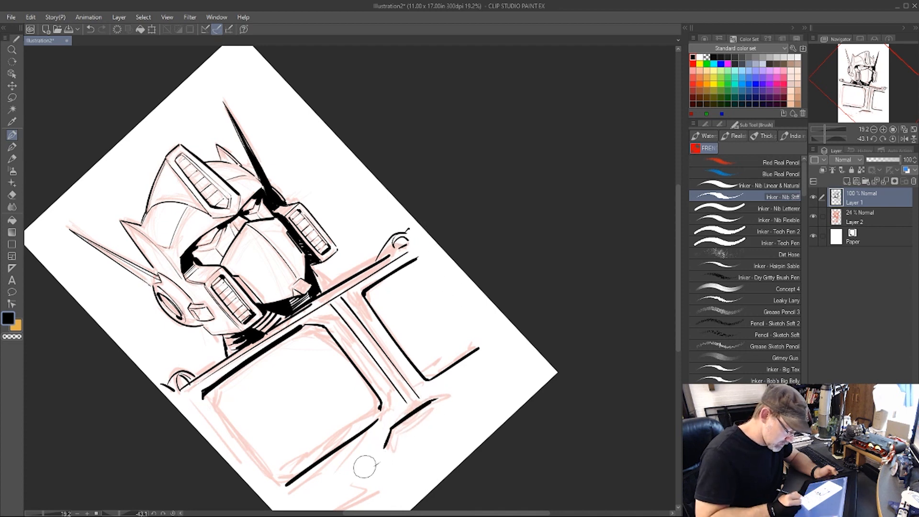
- Ink the left chest window's outer side edge and double it with a thin line using the Straight line tool
{"action": "left_click_drag", "start_coordinate": [203, 401], "coordinate": [270, 493]}
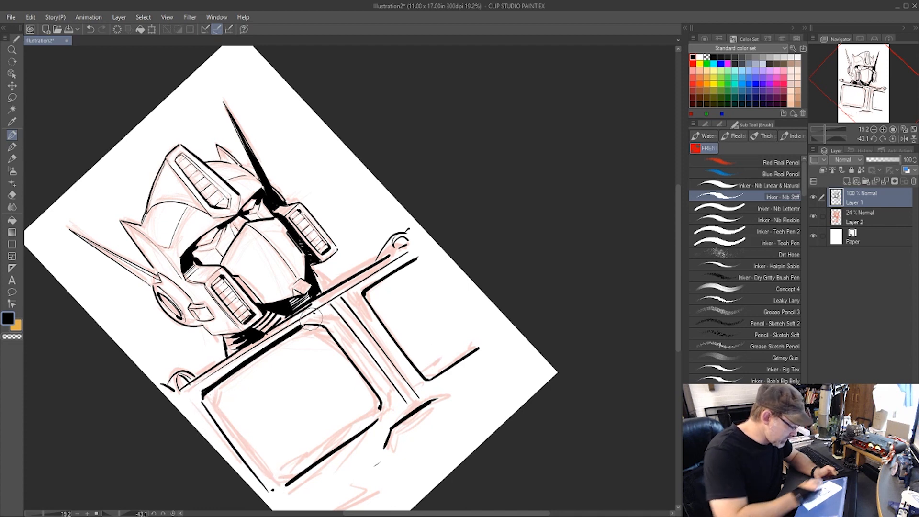
{"action": "left_click", "coordinate": [13, 244]}
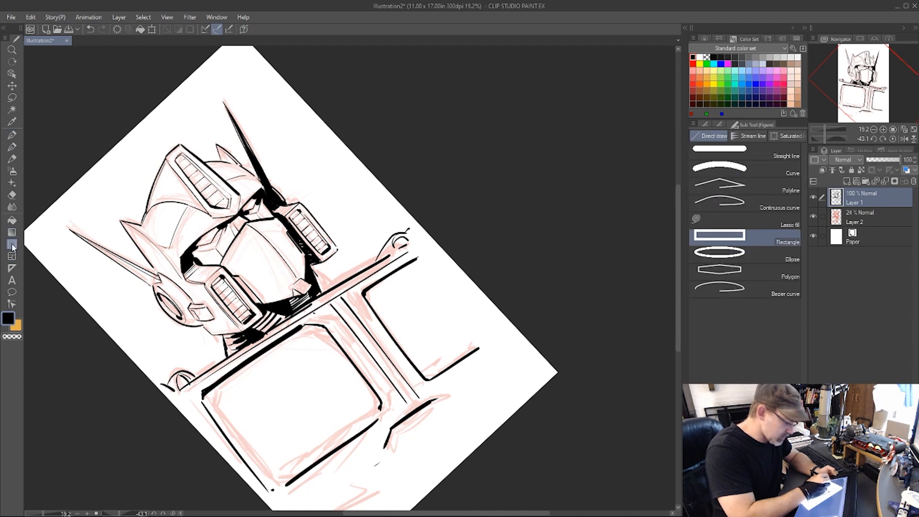
{"action": "left_click", "coordinate": [715, 148]}
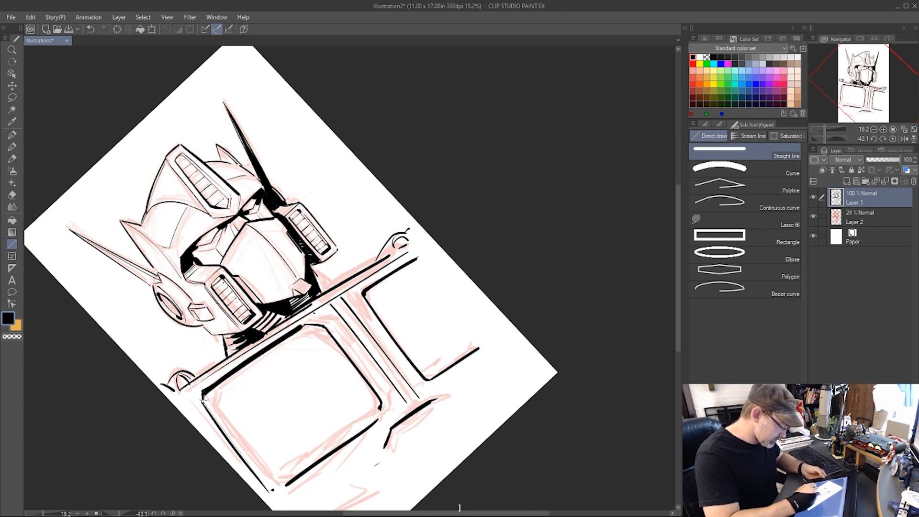
{"action": "mouse_move", "coordinate": [203, 403]}
{"action": "left_mouse_down"}
{"action": "mouse_move", "coordinate": [273, 493]}
{"action": "mouse_move", "coordinate": [263, 484]}
{"action": "left_mouse_up"}
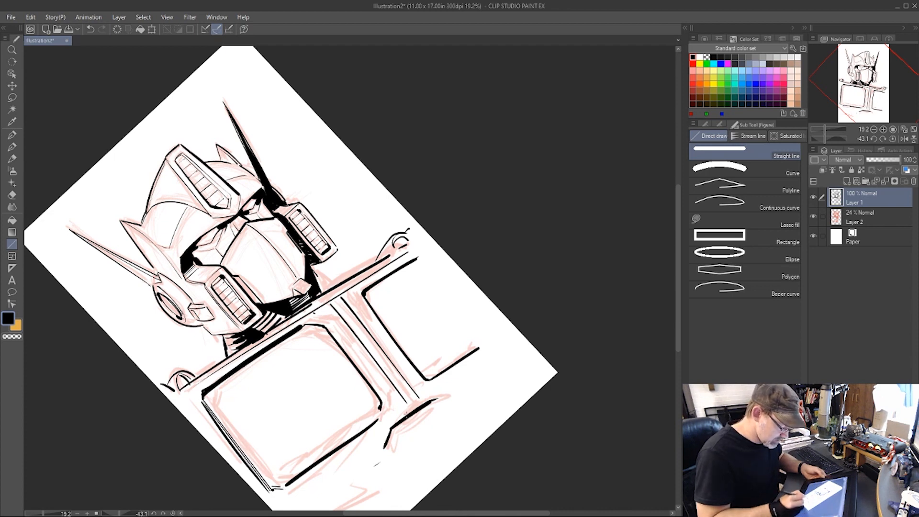
- Add thin straight detail lines inside the central divider, along the chest's top bar and at the left window's lower edge
{"action": "left_click_drag", "start_coordinate": [389, 369], "coordinate": [416, 404]}
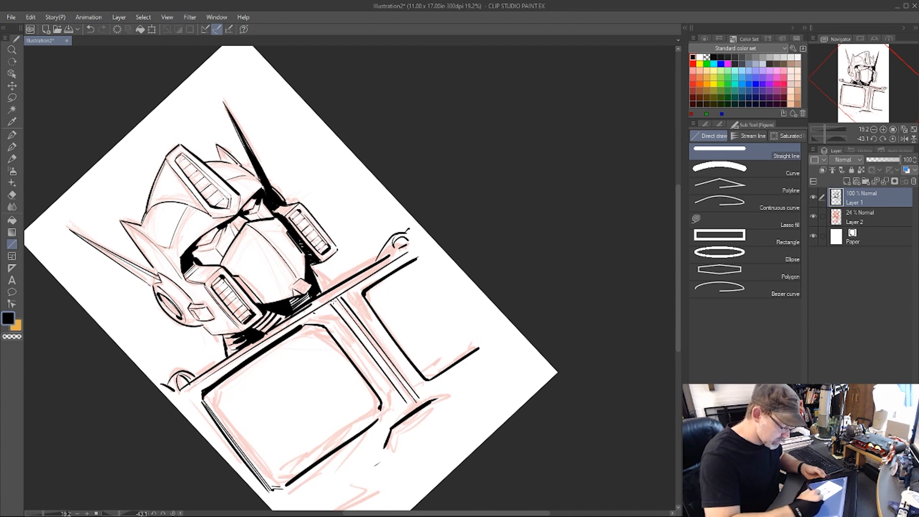
{"action": "left_click_drag", "start_coordinate": [337, 301], "coordinate": [416, 406]}
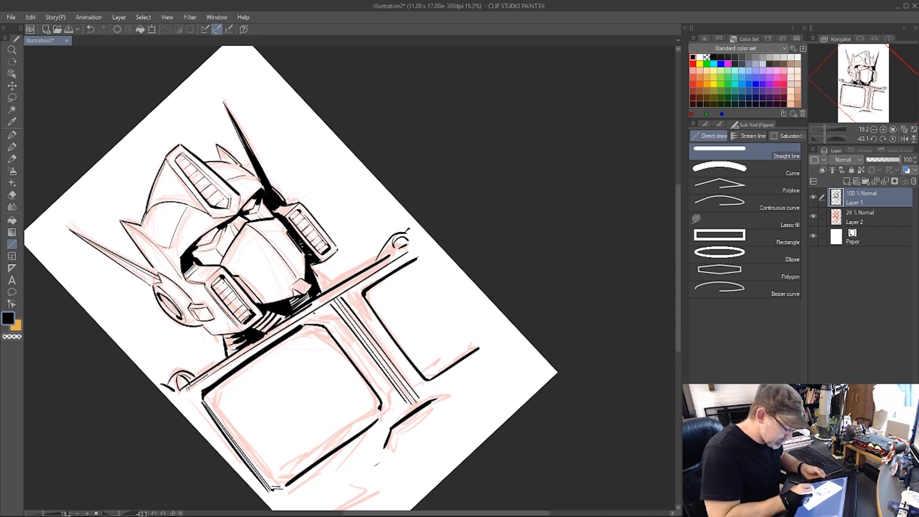
{"action": "left_click_drag", "start_coordinate": [186, 387], "coordinate": [402, 251]}
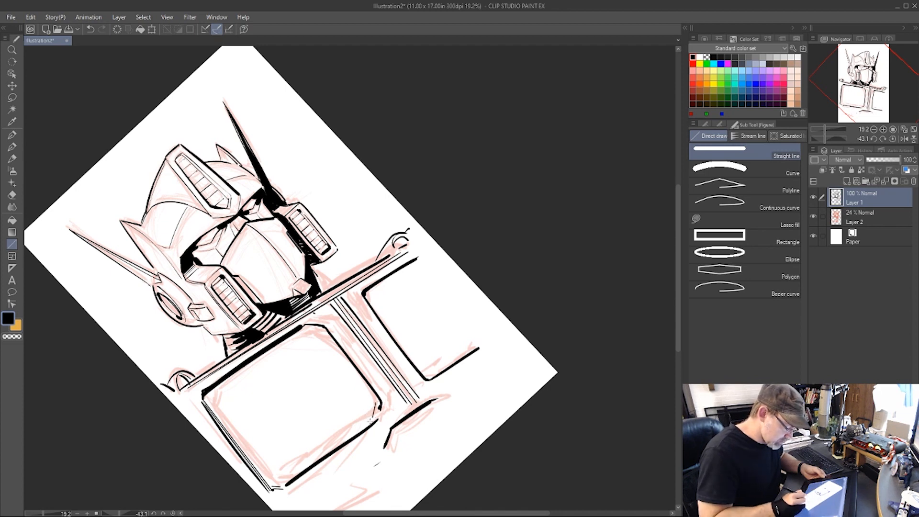
{"action": "left_click_drag", "start_coordinate": [288, 473], "coordinate": [280, 484]}
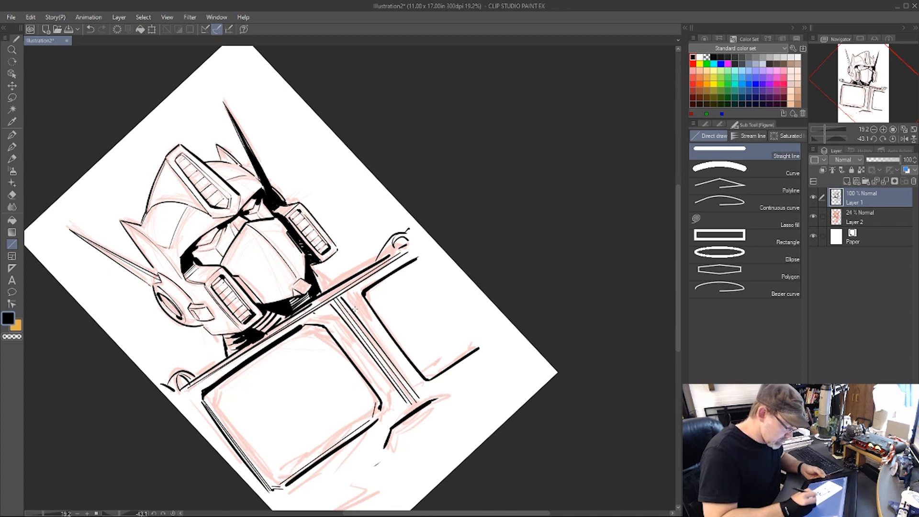
- Thicken the arch over the left shoulder knob with the Inker - Nib Stiff brush and hide the rough sketch layer
{"action": "key", "text": "b"}
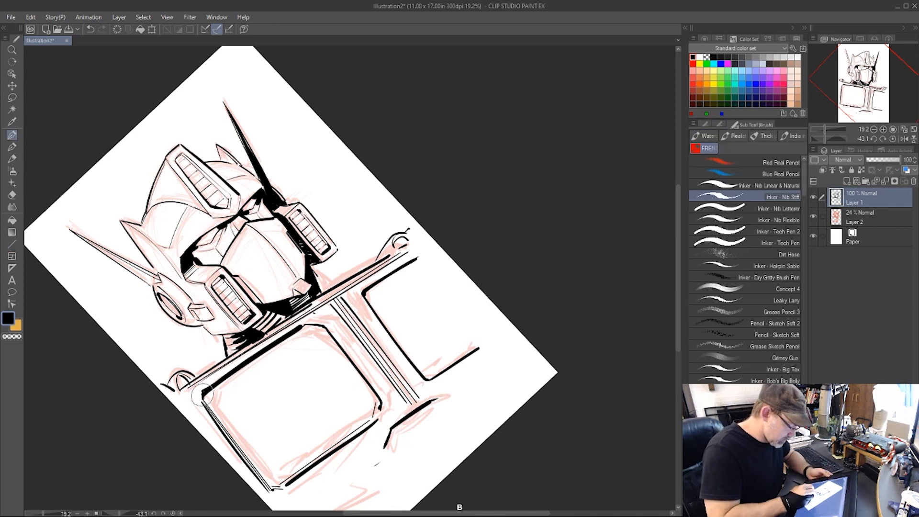
{"action": "mouse_move", "coordinate": [160, 387]}
{"action": "left_mouse_down"}
{"action": "mouse_move", "coordinate": [176, 368]}
{"action": "mouse_move", "coordinate": [199, 371]}
{"action": "left_mouse_up"}
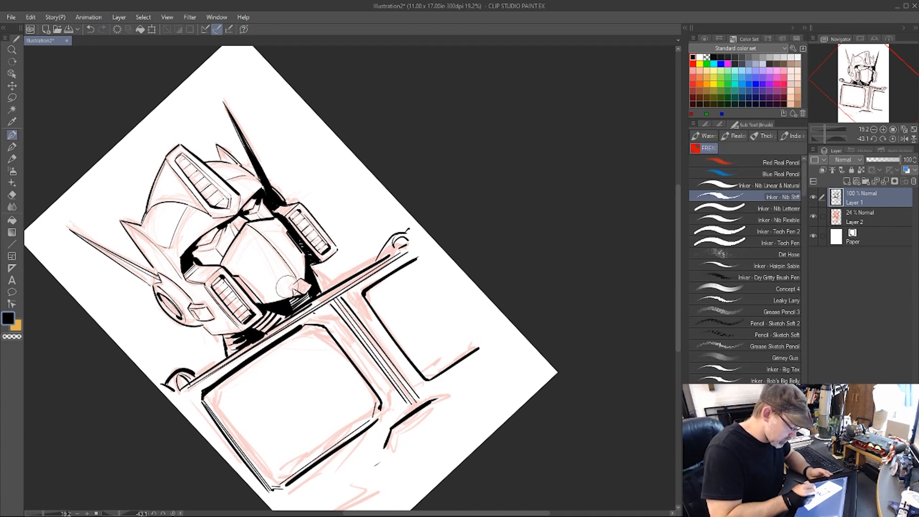
{"action": "left_click", "coordinate": [813, 217]}
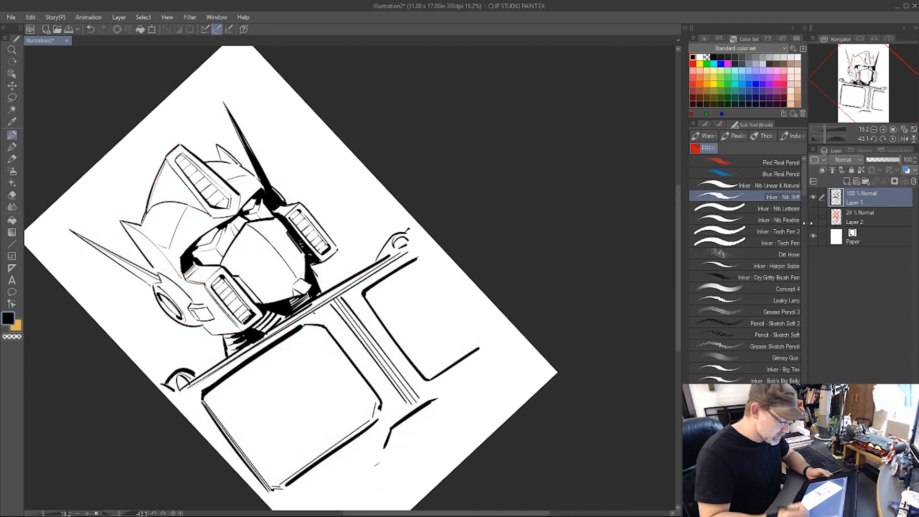
- Fill a solid black shadow at the right base of the neck, between the cheek vent and the collar line
{"action": "key", "text": "h"}
{"action": "left_click_drag", "start_coordinate": [594, 291], "coordinate": [581, 299]}
{"action": "key", "text": "b"}
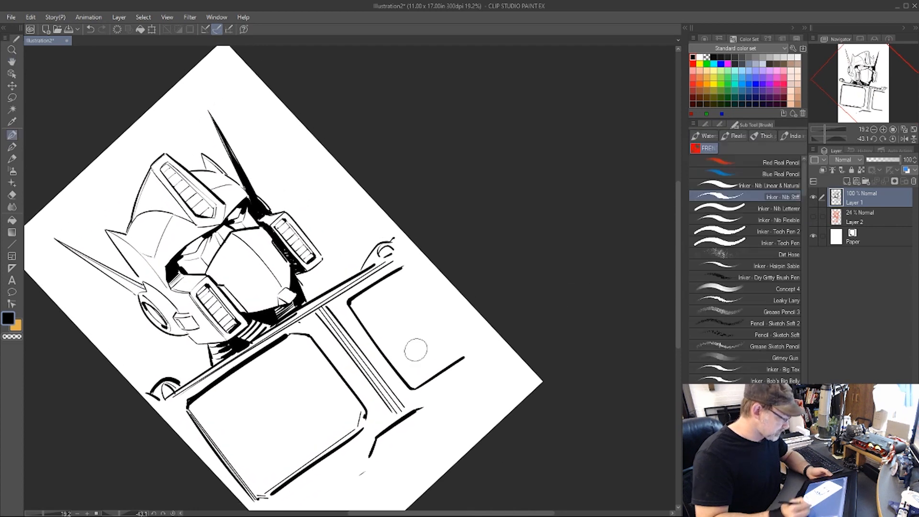
{"action": "mouse_move", "coordinate": [308, 298]}
{"action": "left_mouse_down"}
{"action": "mouse_move", "coordinate": [296, 274]}
{"action": "mouse_move", "coordinate": [301, 297]}
{"action": "left_mouse_up"}
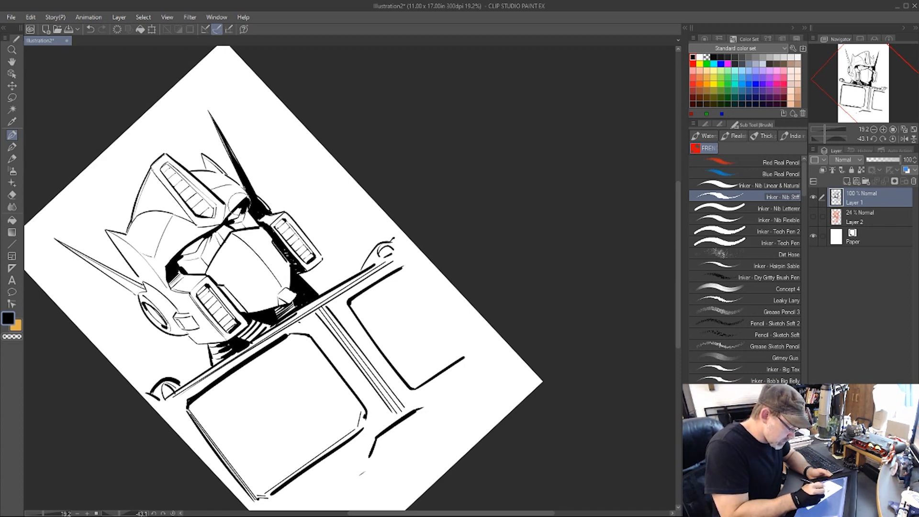
- Try a heavier contour on the outer edge of the left helmet fin
{"action": "left_click_drag", "start_coordinate": [201, 290], "coordinate": [205, 285]}
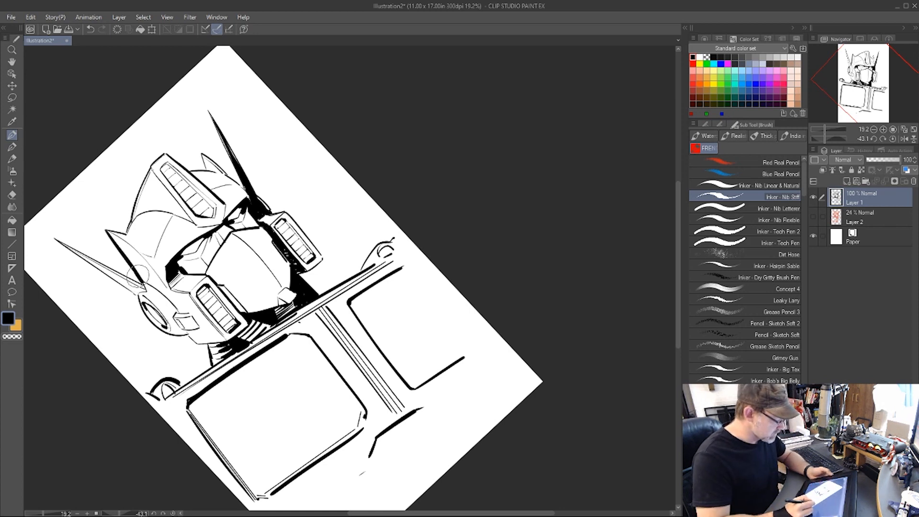
{"action": "key", "text": "ctrl+z"}
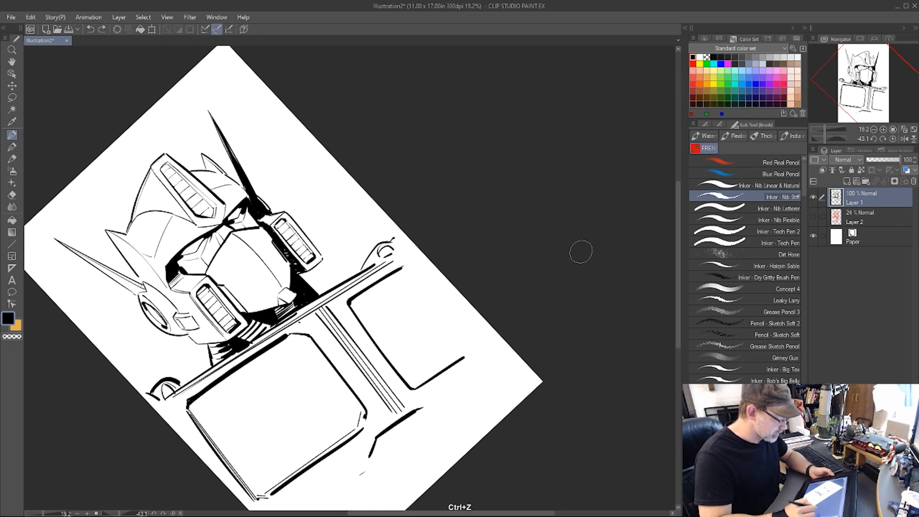
- Examine the inked head up close at a nearly upright angle with the rough sketch hidden
{"action": "key", "text": "h"}
{"action": "left_click_drag", "start_coordinate": [581, 250], "coordinate": [564, 240]}
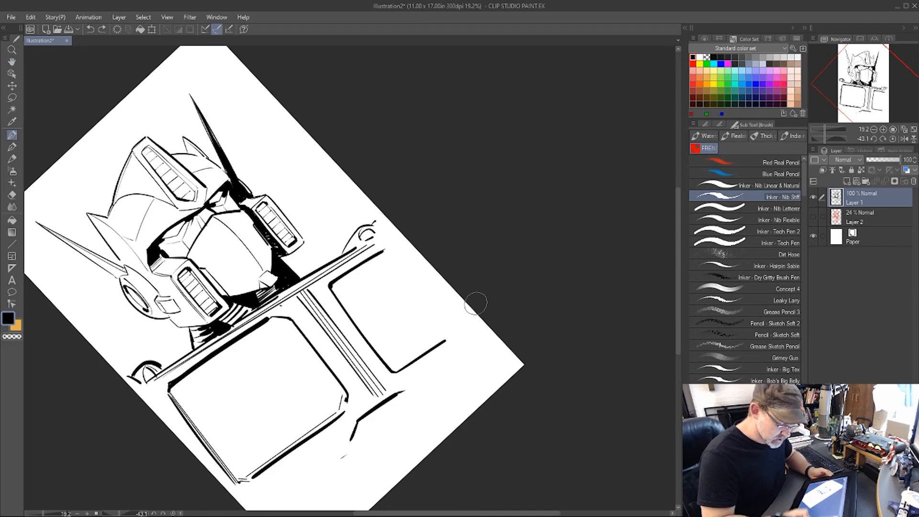
{"action": "key", "text": "ctrl+space"}
{"action": "left_click_drag", "start_coordinate": [217, 230], "coordinate": [232, 211]}
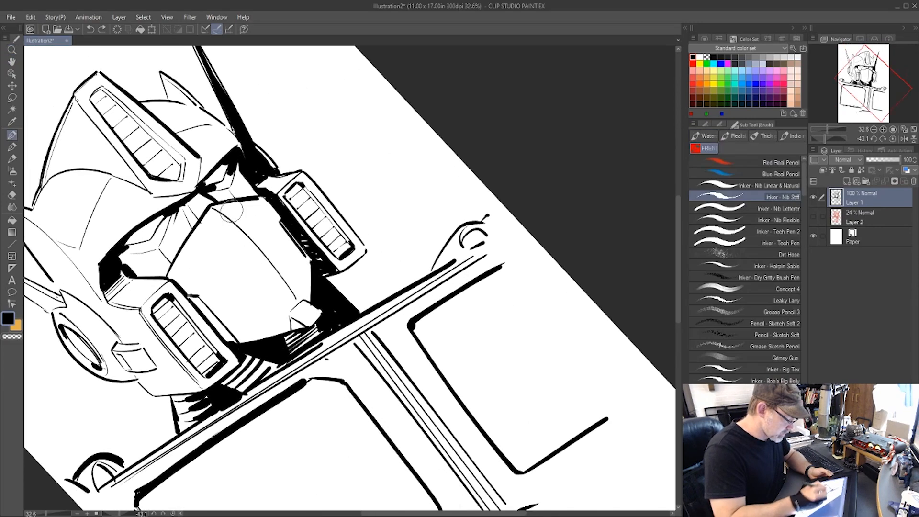
{"action": "key", "text": "h"}
{"action": "left_click_drag", "start_coordinate": [552, 199], "coordinate": [616, 359]}
{"action": "key", "text": "r"}
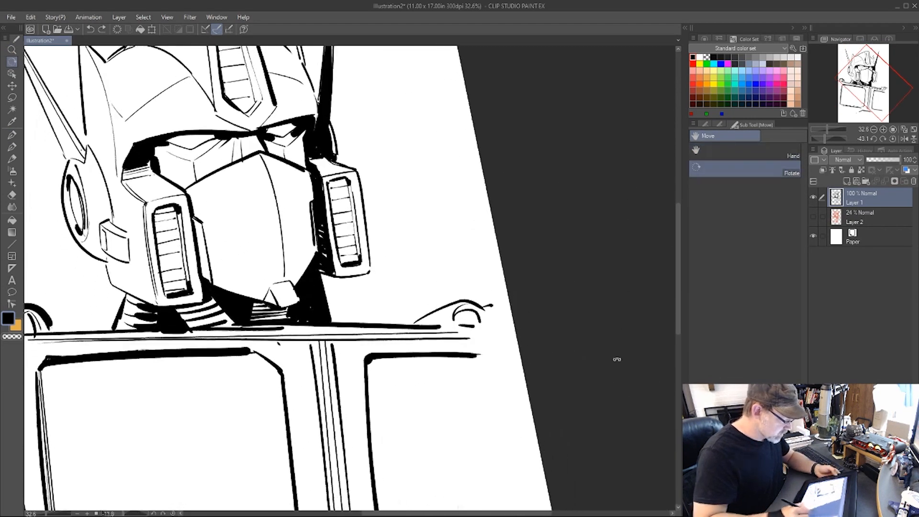
{"action": "key", "text": "space"}
{"action": "left_click_drag", "start_coordinate": [560, 223], "coordinate": [582, 347]}
{"action": "scroll", "coordinate": [802, 216], "scroll_direction": "down", "scroll_amount": 10}
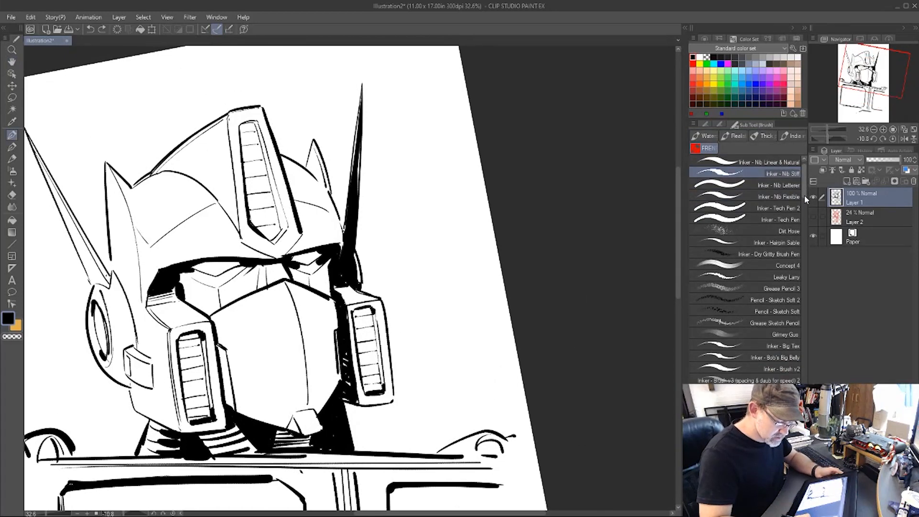
{"action": "left_click_drag", "start_coordinate": [801, 213], "coordinate": [801, 164]}
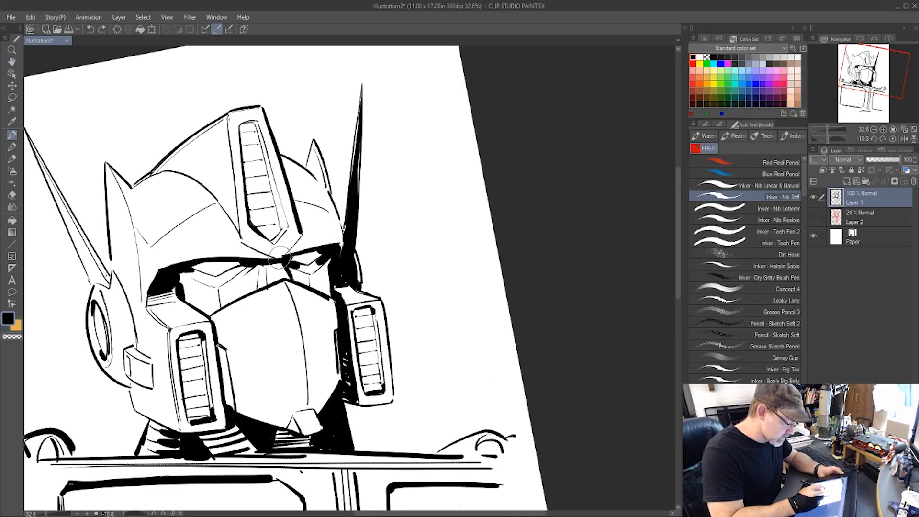
- Thicken the forehead crest's lower right edge, the right helmet contour and the upper inner edge of the crest grille
{"action": "left_click_drag", "start_coordinate": [281, 257], "coordinate": [301, 234]}
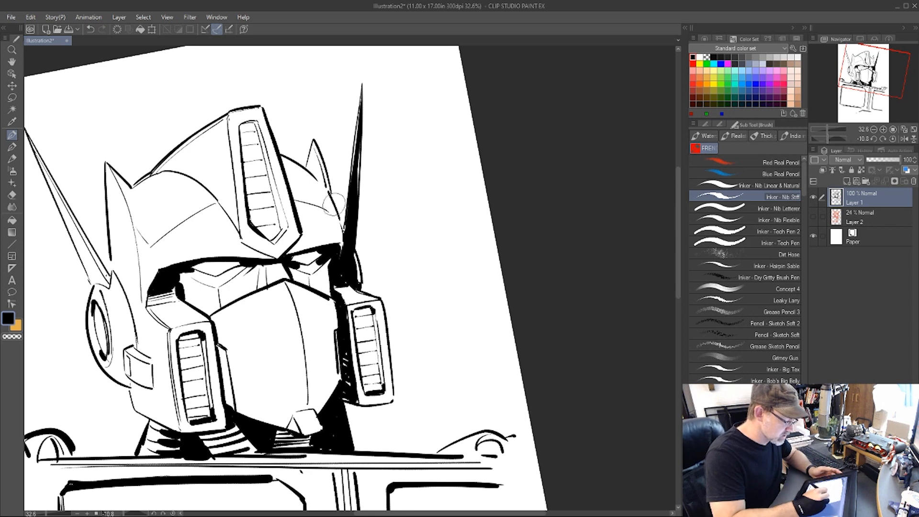
{"action": "mouse_move", "coordinate": [330, 196]}
{"action": "left_mouse_down"}
{"action": "mouse_move", "coordinate": [341, 259]}
{"action": "mouse_move", "coordinate": [345, 206]}
{"action": "left_mouse_up"}
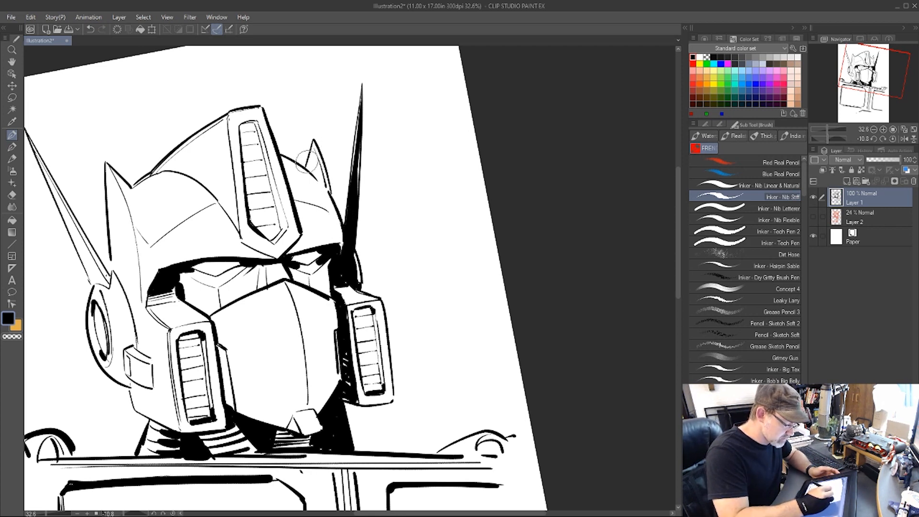
{"action": "left_click_drag", "start_coordinate": [243, 125], "coordinate": [256, 122]}
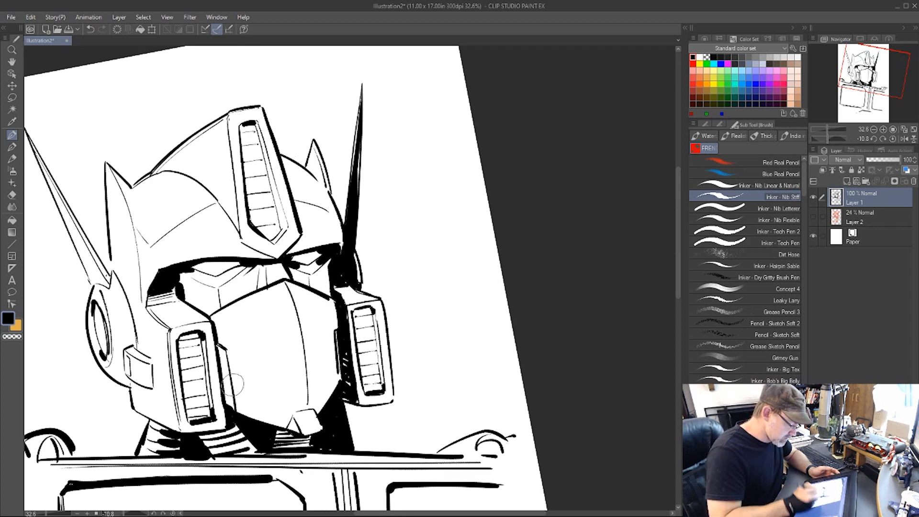
- Deepen the left eye-socket shadow and add fine scratch marks to both sides of the forehead and the lower mouth plate
{"action": "mouse_move", "coordinate": [187, 269]}
{"action": "left_mouse_down"}
{"action": "mouse_move", "coordinate": [196, 274]}
{"action": "mouse_move", "coordinate": [203, 254]}
{"action": "mouse_move", "coordinate": [179, 284]}
{"action": "mouse_move", "coordinate": [185, 299]}
{"action": "left_mouse_up"}
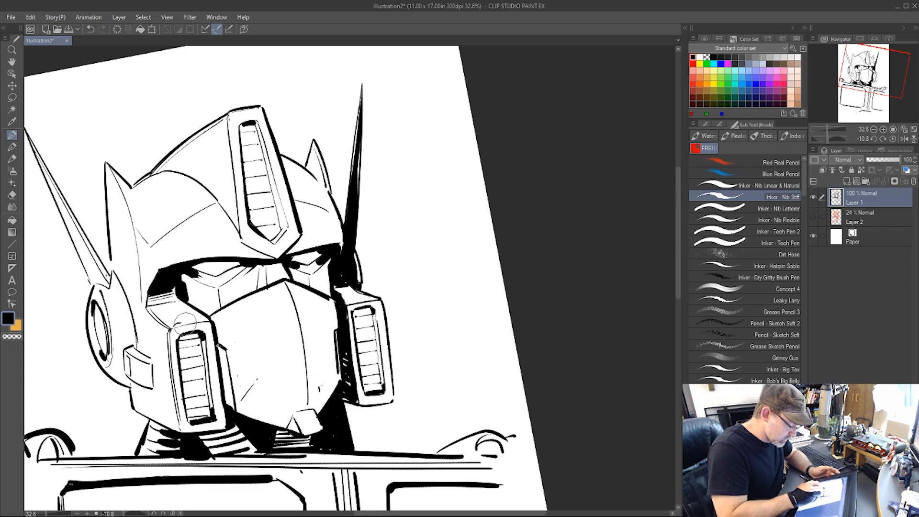
{"action": "left_click_drag", "start_coordinate": [162, 248], "coordinate": [188, 244]}
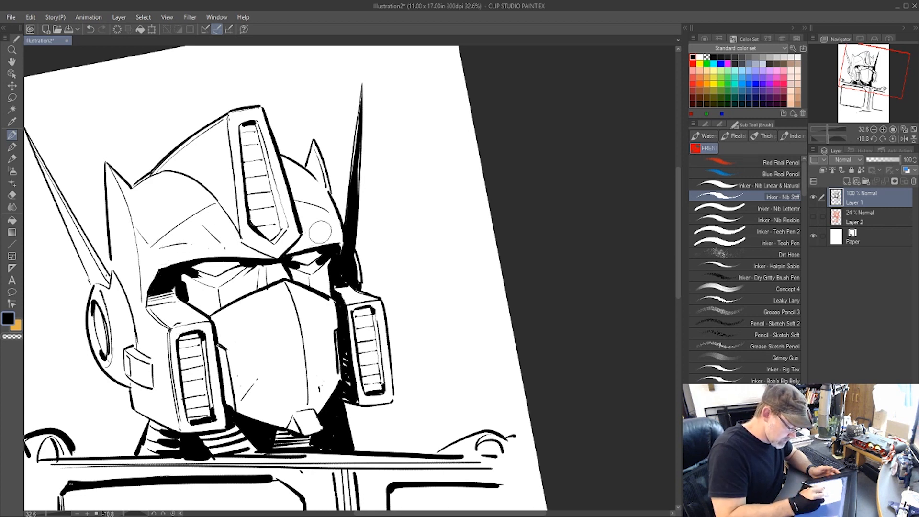
{"action": "left_click_drag", "start_coordinate": [318, 243], "coordinate": [329, 232]}
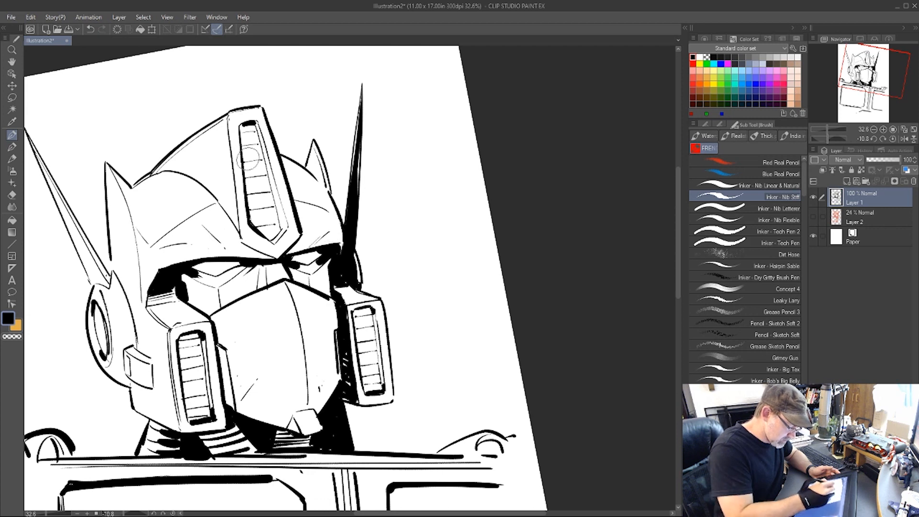
{"action": "left_click_drag", "start_coordinate": [270, 417], "coordinate": [283, 385]}
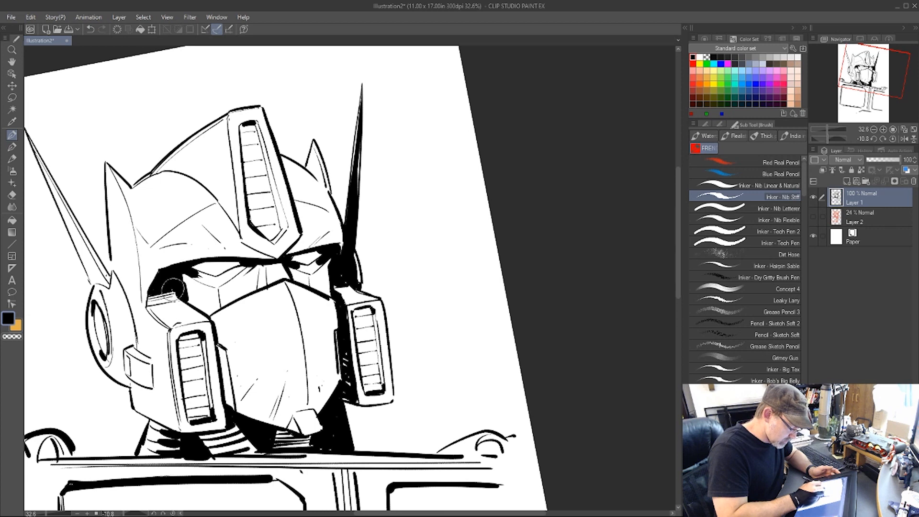
- Add black accents and short hatching to the left ear disc and upper cheek guards, with small dents on the helmet
{"action": "mouse_move", "coordinate": [102, 259]}
{"action": "left_mouse_down"}
{"action": "mouse_move", "coordinate": [111, 275]}
{"action": "mouse_move", "coordinate": [96, 330]}
{"action": "left_mouse_up"}
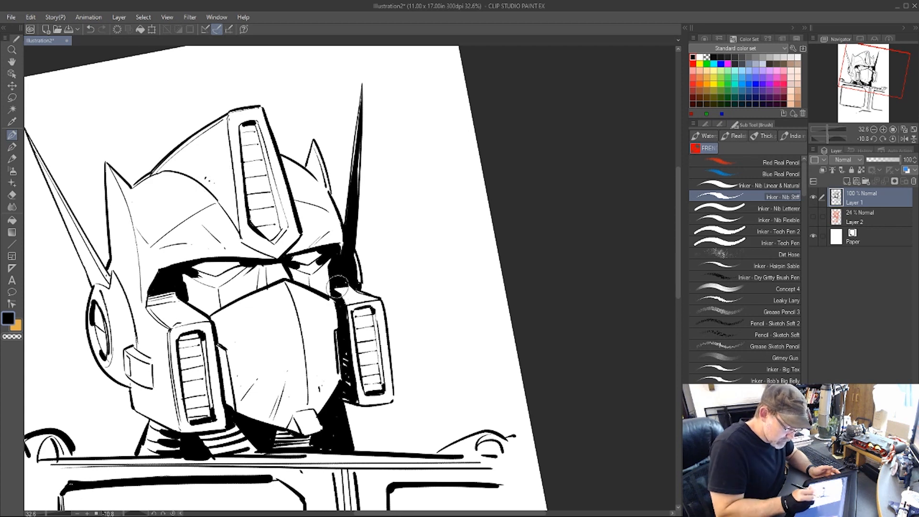
{"action": "left_click_drag", "start_coordinate": [338, 287], "coordinate": [354, 288]}
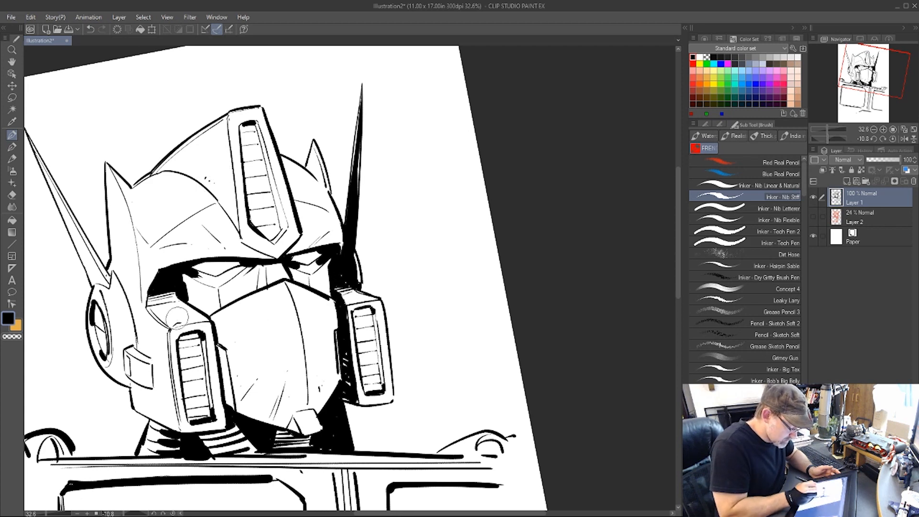
{"action": "left_click_drag", "start_coordinate": [152, 358], "coordinate": [154, 379]}
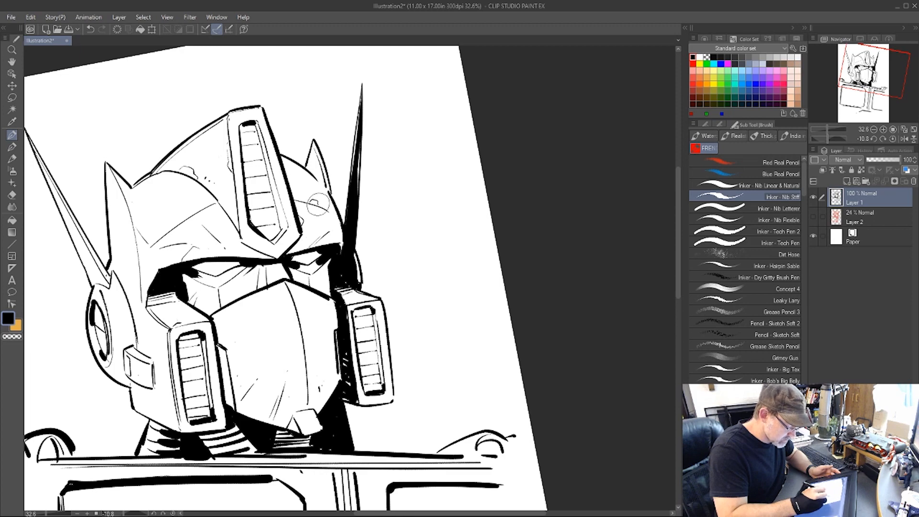
- Ink thin jagged crack lines around an impact point near the upper right corner of the left chest window
{"action": "mouse_move", "coordinate": [377, 172]}
{"action": "left_mouse_down"}
{"action": "mouse_move", "coordinate": [562, 244]}
{"action": "mouse_move", "coordinate": [556, 228]}
{"action": "left_mouse_up"}
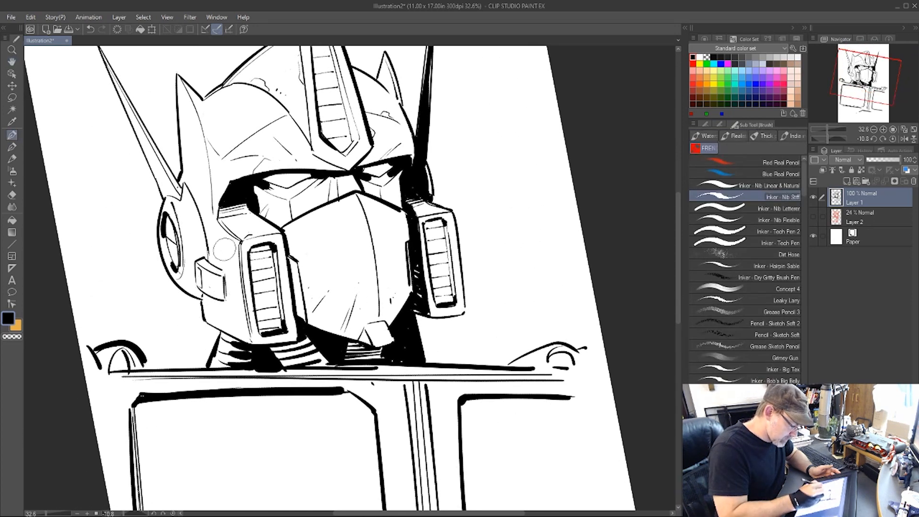
{"action": "left_click_drag", "start_coordinate": [149, 371], "coordinate": [160, 242]}
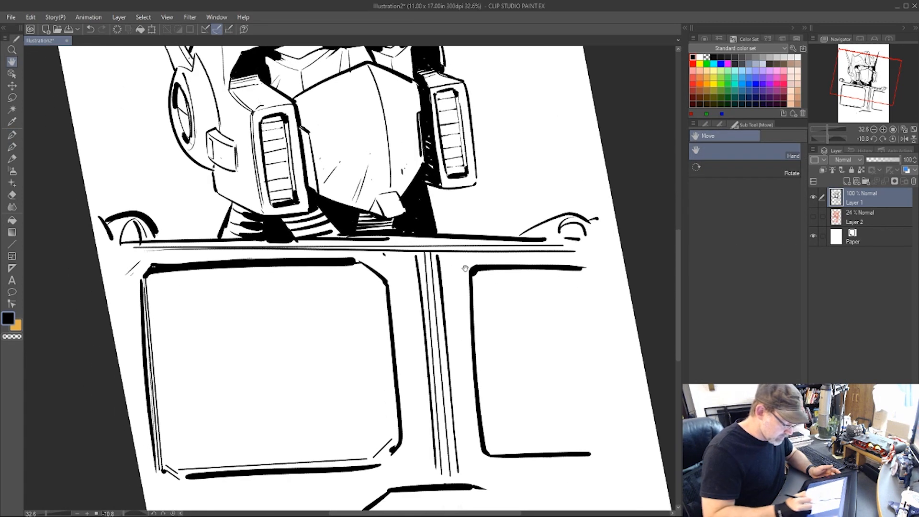
{"action": "mouse_move", "coordinate": [301, 266]}
{"action": "left_mouse_down"}
{"action": "mouse_move", "coordinate": [317, 312]}
{"action": "mouse_move", "coordinate": [313, 335]}
{"action": "mouse_move", "coordinate": [334, 352]}
{"action": "mouse_move", "coordinate": [380, 345]}
{"action": "left_mouse_up"}
{"action": "mouse_move", "coordinate": [301, 291]}
{"action": "left_mouse_down"}
{"action": "mouse_move", "coordinate": [314, 304]}
{"action": "mouse_move", "coordinate": [376, 280]}
{"action": "left_mouse_up"}
{"action": "mouse_move", "coordinate": [326, 267]}
{"action": "left_mouse_down"}
{"action": "mouse_move", "coordinate": [339, 292]}
{"action": "mouse_move", "coordinate": [300, 283]}
{"action": "mouse_move", "coordinate": [280, 305]}
{"action": "mouse_move", "coordinate": [229, 320]}
{"action": "mouse_move", "coordinate": [237, 310]}
{"action": "left_mouse_up"}
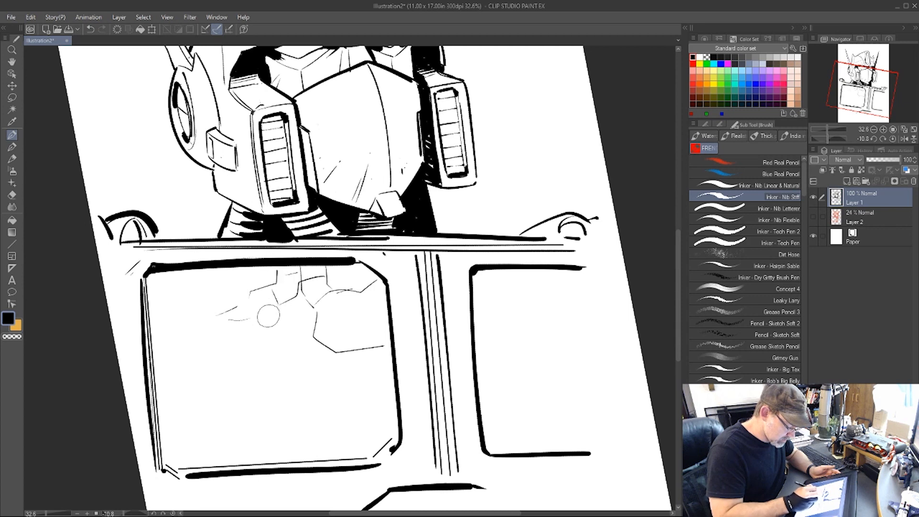
- Extend long cracks from the window's impact point toward its lower left, add short cross fractures, and chip the right frame edge
{"action": "mouse_move", "coordinate": [268, 316]}
{"action": "left_mouse_down"}
{"action": "mouse_move", "coordinate": [288, 320]}
{"action": "mouse_move", "coordinate": [252, 386]}
{"action": "mouse_move", "coordinate": [216, 425]}
{"action": "left_mouse_up"}
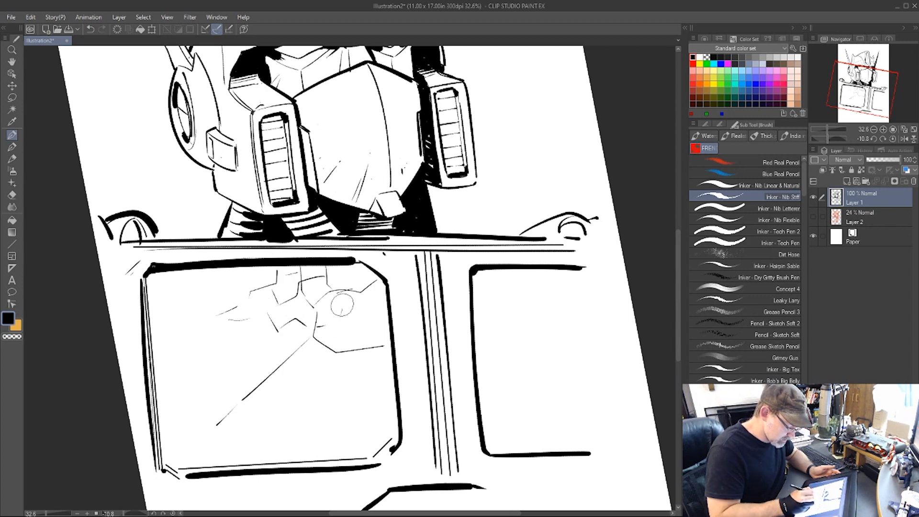
{"action": "mouse_move", "coordinate": [342, 304]}
{"action": "left_mouse_down"}
{"action": "mouse_move", "coordinate": [313, 310]}
{"action": "mouse_move", "coordinate": [356, 299]}
{"action": "mouse_move", "coordinate": [357, 335]}
{"action": "mouse_move", "coordinate": [299, 418]}
{"action": "left_mouse_up"}
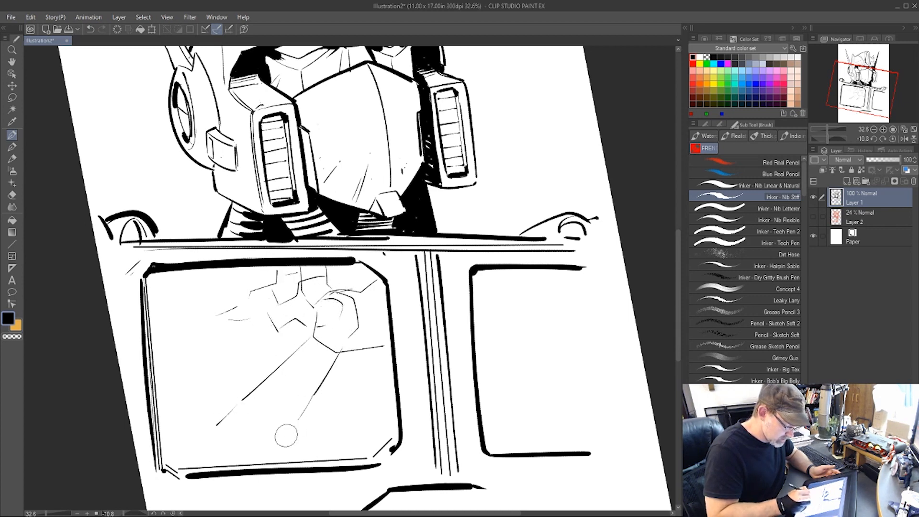
{"action": "mouse_move", "coordinate": [335, 369]}
{"action": "left_mouse_down"}
{"action": "mouse_move", "coordinate": [376, 343]}
{"action": "mouse_move", "coordinate": [372, 297]}
{"action": "mouse_move", "coordinate": [330, 269]}
{"action": "mouse_move", "coordinate": [313, 281]}
{"action": "mouse_move", "coordinate": [331, 305]}
{"action": "mouse_move", "coordinate": [322, 320]}
{"action": "mouse_move", "coordinate": [338, 313]}
{"action": "mouse_move", "coordinate": [349, 328]}
{"action": "mouse_move", "coordinate": [355, 311]}
{"action": "left_mouse_up"}
{"action": "mouse_move", "coordinate": [267, 318]}
{"action": "left_mouse_down"}
{"action": "mouse_move", "coordinate": [204, 360]}
{"action": "mouse_move", "coordinate": [241, 396]}
{"action": "mouse_move", "coordinate": [311, 431]}
{"action": "left_mouse_up"}
{"action": "mouse_move", "coordinate": [395, 317]}
{"action": "left_mouse_down"}
{"action": "mouse_move", "coordinate": [403, 335]}
{"action": "mouse_move", "coordinate": [392, 358]}
{"action": "left_mouse_up"}
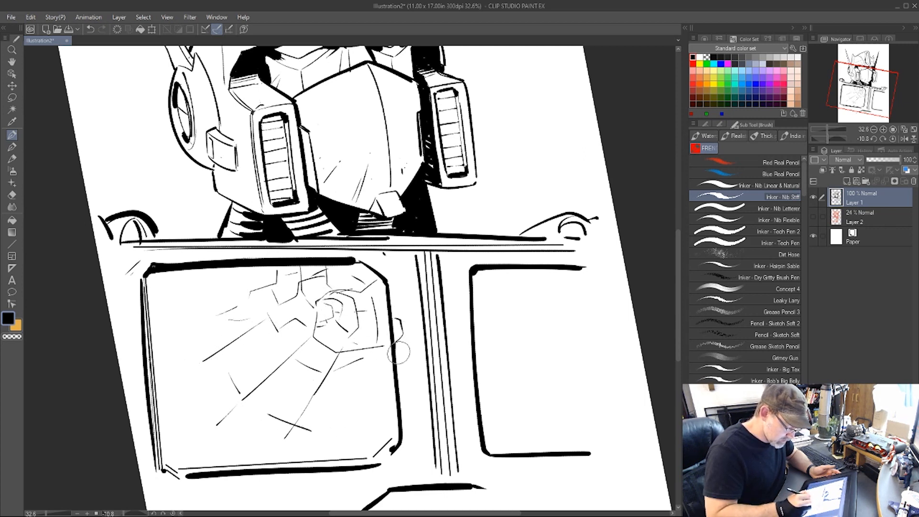
- Fill solid black shadows on the small pointed tips at both sides of the helmet dome
{"action": "key", "text": "h"}
{"action": "scroll", "coordinate": [493, 167], "scroll_direction": "down", "scroll_amount": 2}
{"action": "left_click_drag", "start_coordinate": [506, 170], "coordinate": [442, 307]}
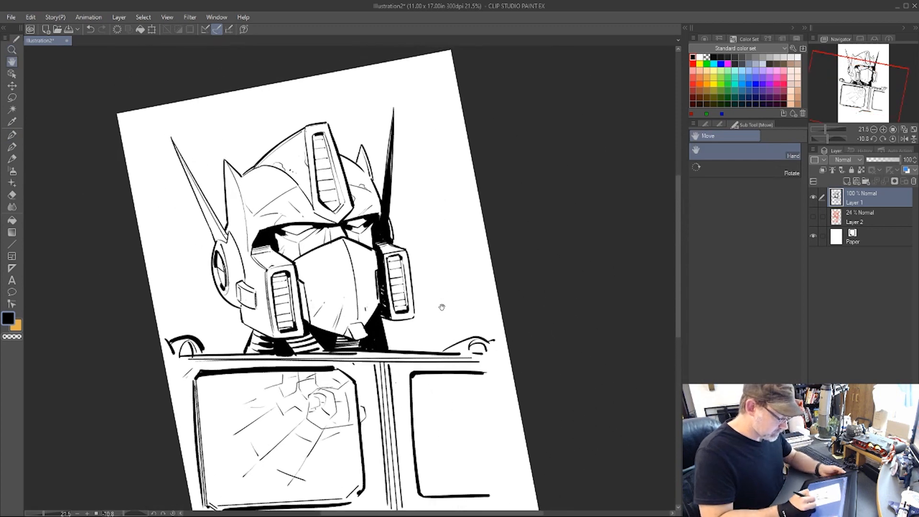
{"action": "key", "text": "b"}
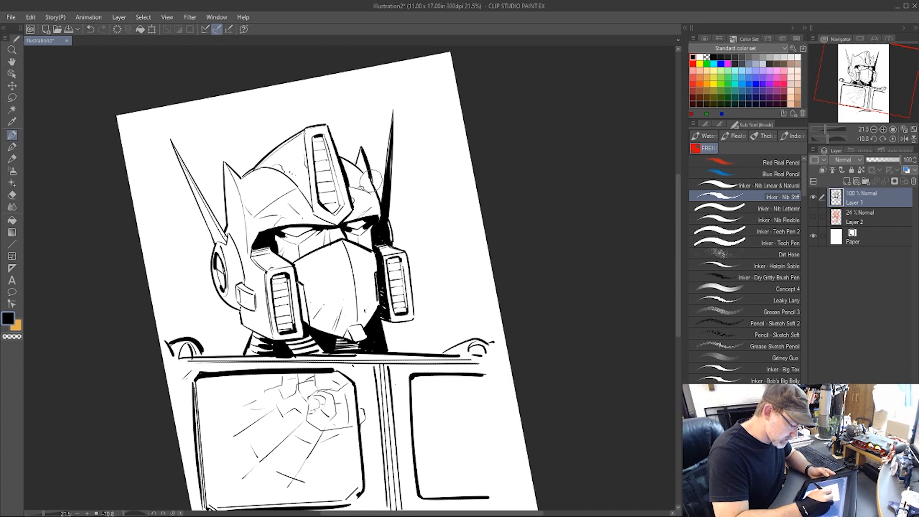
{"action": "left_click_drag", "start_coordinate": [363, 151], "coordinate": [364, 171]}
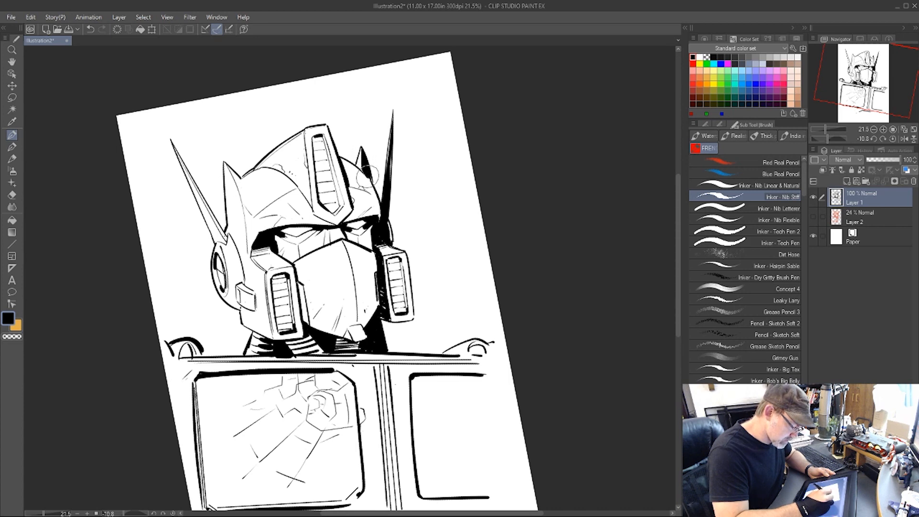
{"action": "left_click_drag", "start_coordinate": [221, 168], "coordinate": [238, 180]}
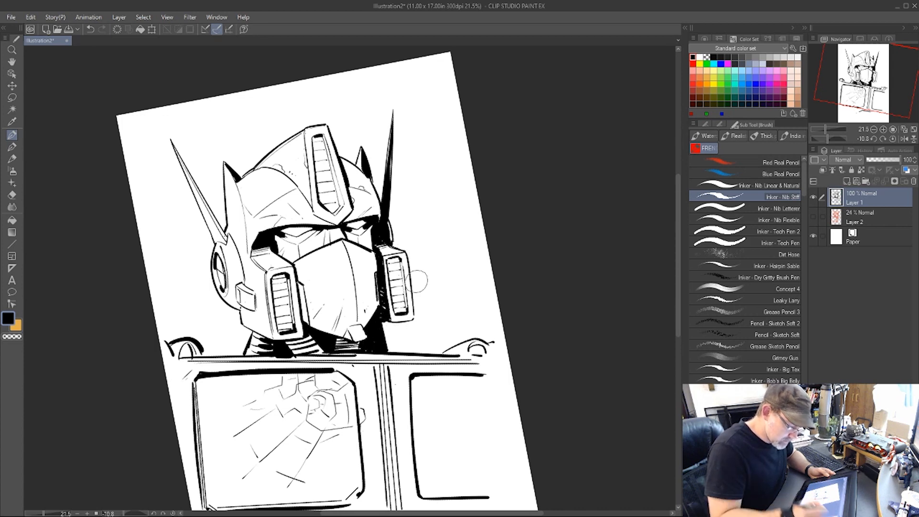
- Thicken the right chest window's left edge and ink heavy diagonal reflection lines across both windows
{"action": "left_click_drag", "start_coordinate": [413, 383], "coordinate": [424, 493]}
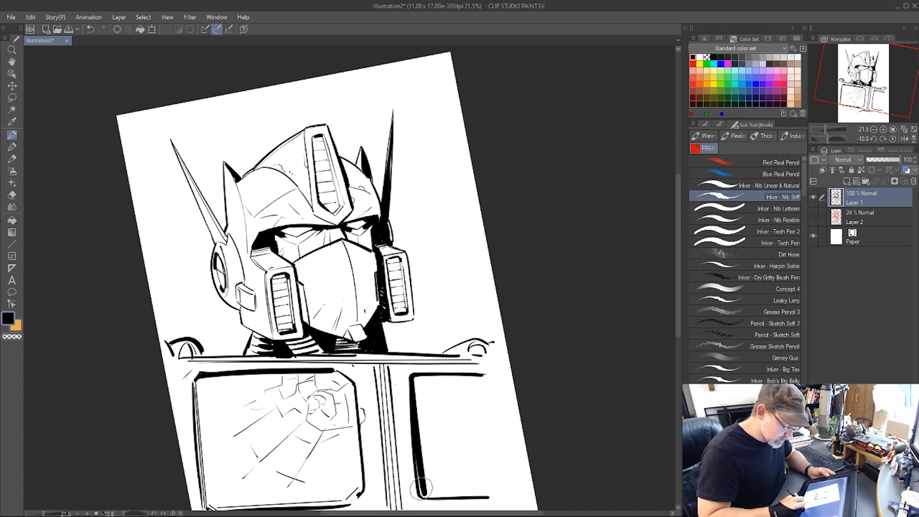
{"action": "left_click_drag", "start_coordinate": [195, 385], "coordinate": [251, 498]}
{"action": "mouse_move", "coordinate": [195, 395]}
{"action": "left_mouse_down"}
{"action": "mouse_move", "coordinate": [224, 466]}
{"action": "mouse_move", "coordinate": [264, 498]}
{"action": "left_mouse_up"}
{"action": "mouse_move", "coordinate": [417, 378]}
{"action": "left_mouse_down"}
{"action": "mouse_move", "coordinate": [472, 474]}
{"action": "mouse_move", "coordinate": [421, 403]}
{"action": "mouse_move", "coordinate": [478, 494]}
{"action": "left_mouse_up"}
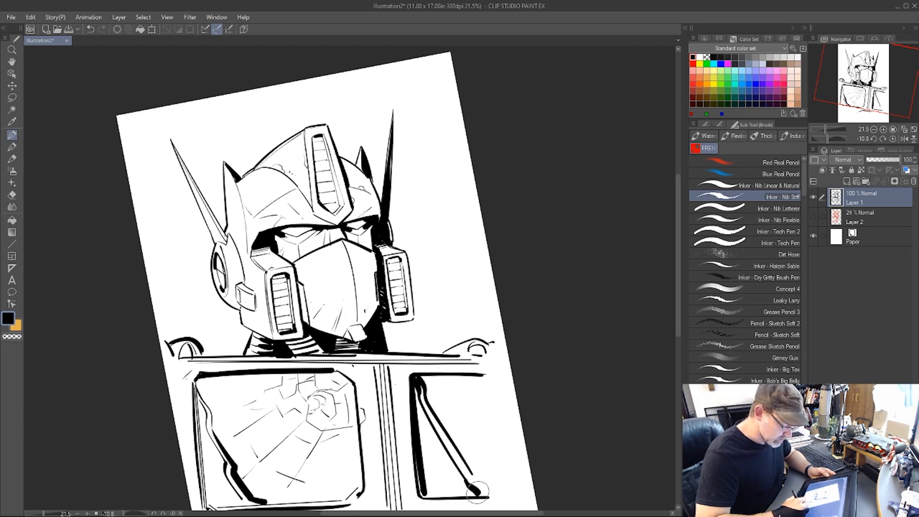
- Switch to white and cut thin highlights into the black neck shadow below the mouth plate
{"action": "left_click", "coordinate": [699, 57]}
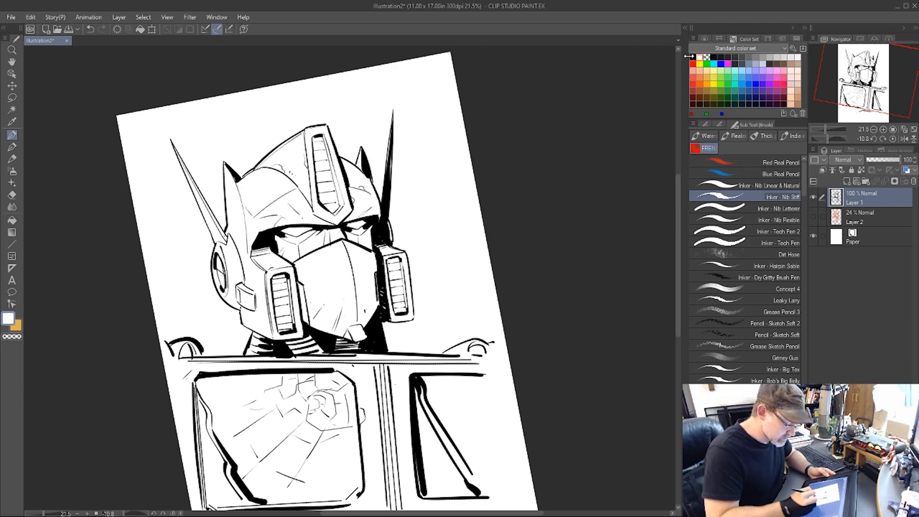
{"action": "key", "text": "ctrl+space"}
{"action": "left_click_drag", "start_coordinate": [378, 301], "coordinate": [405, 287]}
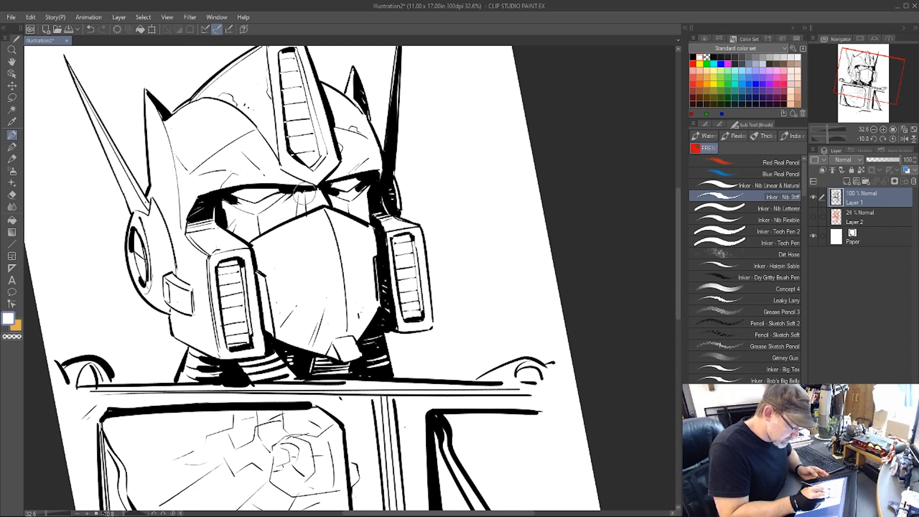
- Switch back to black and hatch fine shading lines inside both eyes beneath the brow
{"action": "left_click", "coordinate": [693, 57]}
{"action": "left_click_drag", "start_coordinate": [305, 193], "coordinate": [306, 212]}
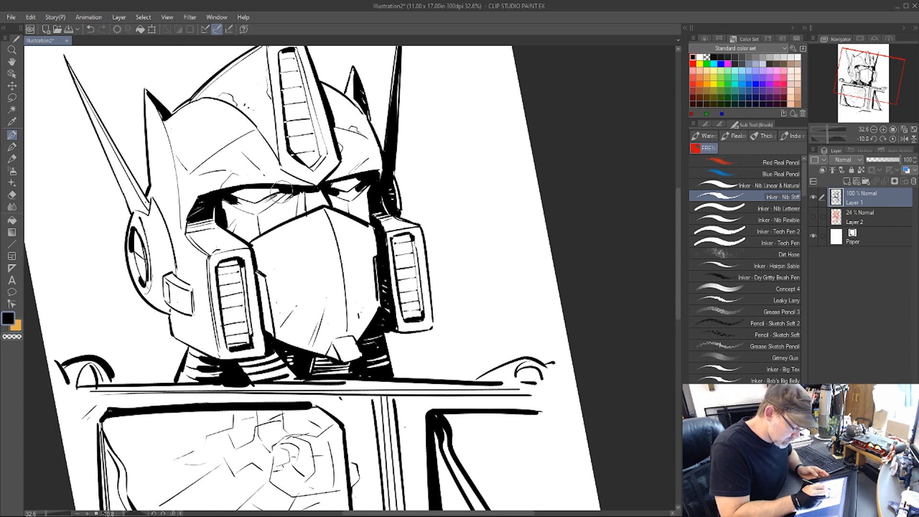
{"action": "left_click_drag", "start_coordinate": [364, 187], "coordinate": [351, 197]}
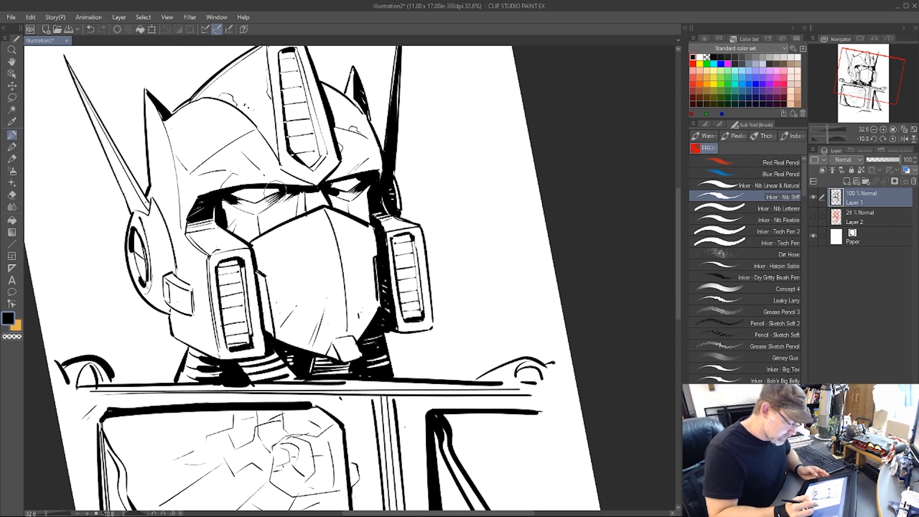
- Ink fine cracks on the chest strip between the windows and a thin curved line at the right window's upper corner
{"action": "key", "text": "ctrl+space"}
{"action": "left_click_drag", "start_coordinate": [565, 231], "coordinate": [568, 226]}
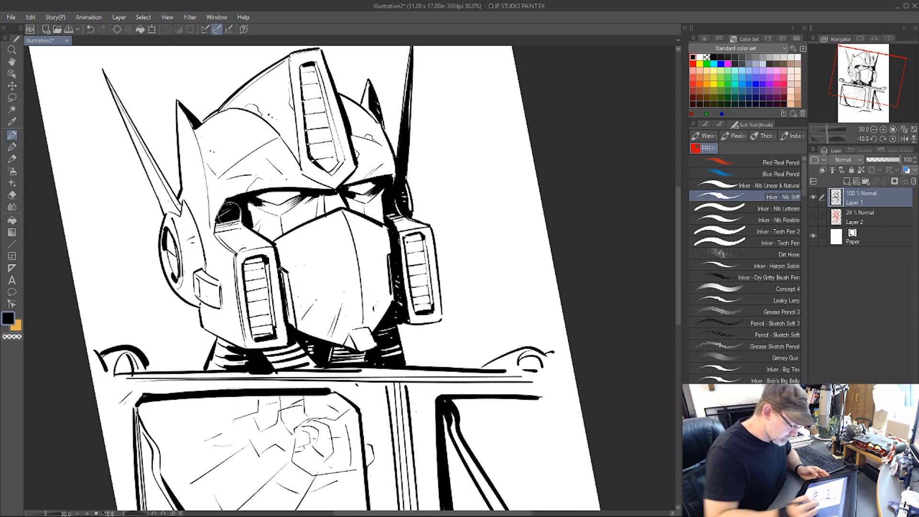
{"action": "mouse_move", "coordinate": [573, 344]}
{"action": "left_mouse_down"}
{"action": "mouse_move", "coordinate": [543, 283]}
{"action": "mouse_move", "coordinate": [513, 295]}
{"action": "left_mouse_up"}
{"action": "left_click_drag", "start_coordinate": [356, 336], "coordinate": [366, 352]}
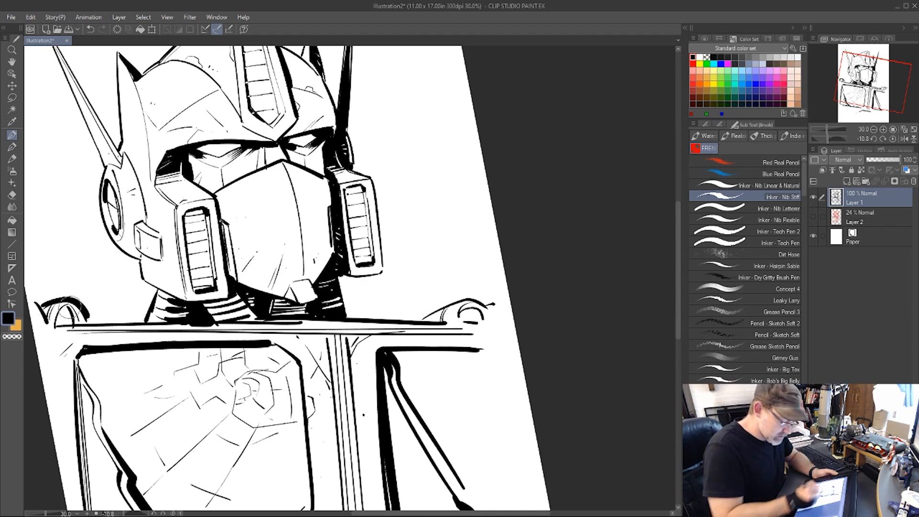
- Examine the whole inked page, and check the head and chest windows up close
{"action": "key", "text": "h"}
{"action": "key", "text": "ctrl+0"}
{"action": "left_click_drag", "start_coordinate": [600, 366], "coordinate": [545, 379]}
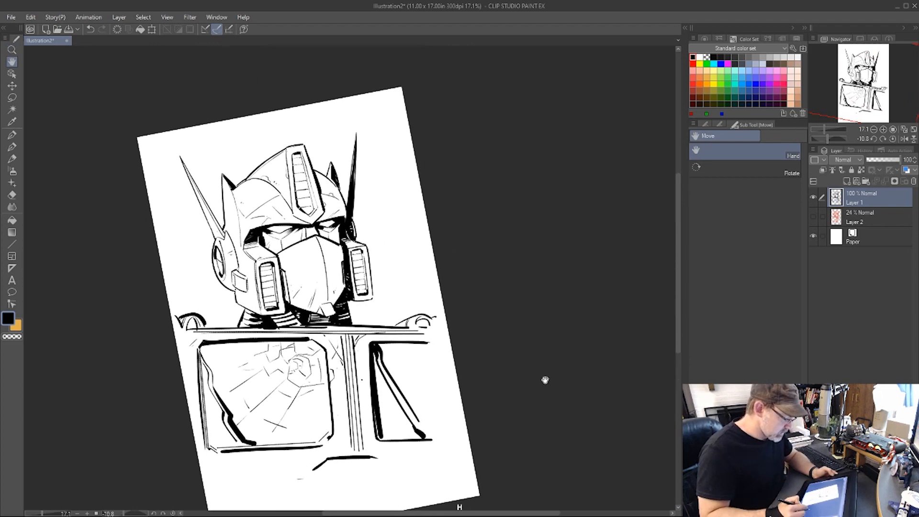
{"action": "key", "text": "slash"}
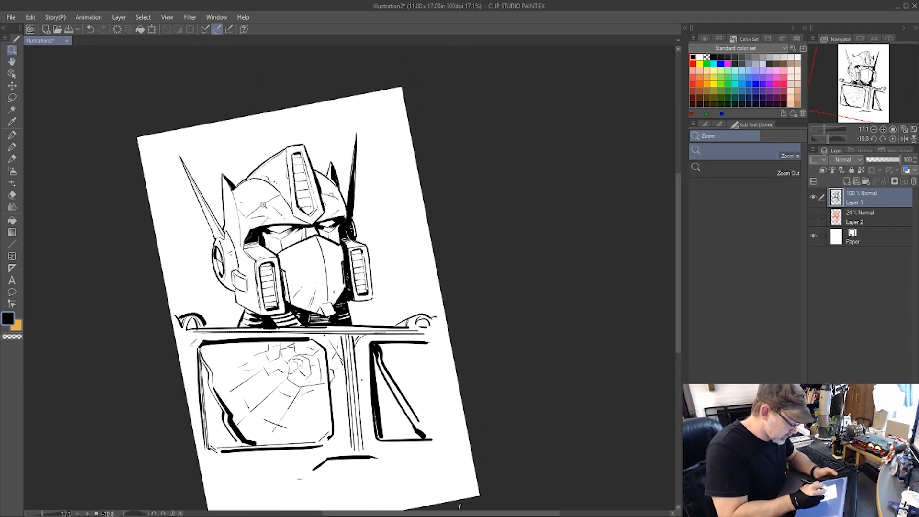
{"action": "left_click", "coordinate": [262, 205]}
{"action": "key", "text": "p"}
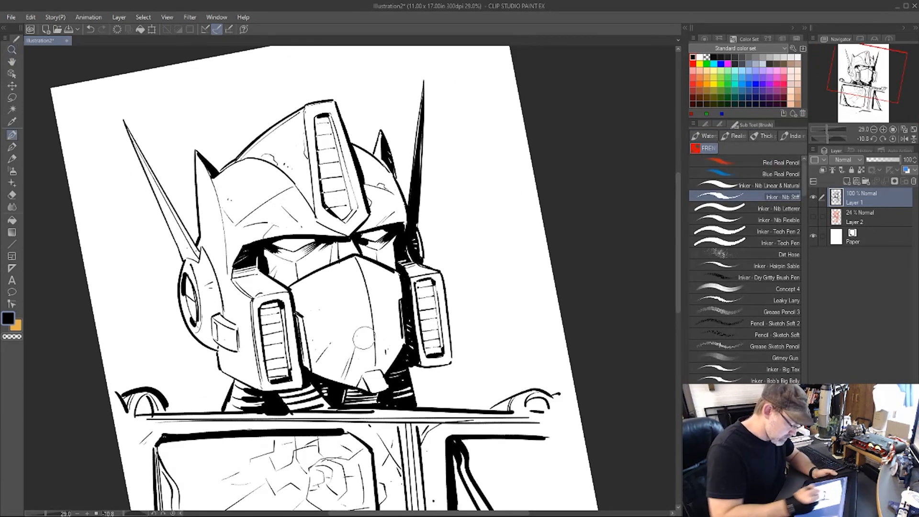
{"action": "key", "text": "space"}
{"action": "left_click_drag", "start_coordinate": [510, 366], "coordinate": [476, 232]}
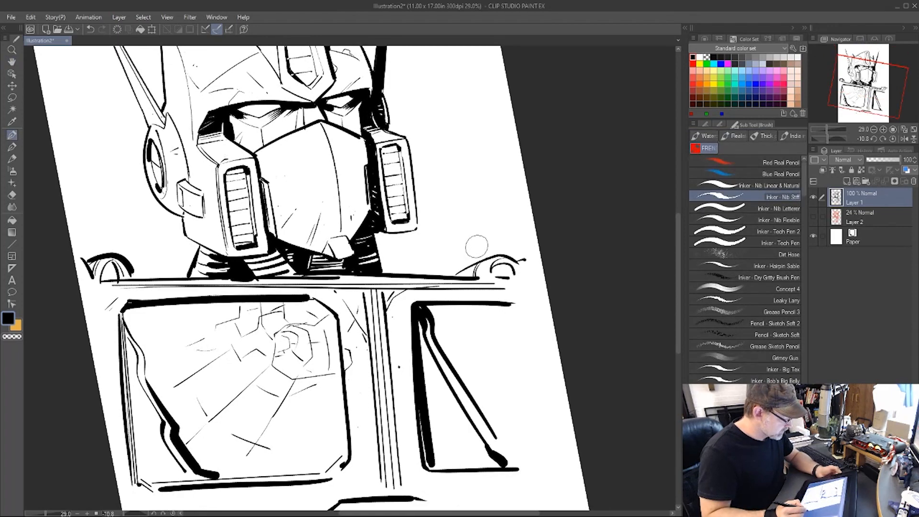
- Ink thin jagged damage lines along the collar bar and the chest strip between the windows, and undo the last stroke
{"action": "key", "text": "e"}
{"action": "key", "text": "r"}
{"action": "left_click_drag", "start_coordinate": [621, 338], "coordinate": [570, 191]}
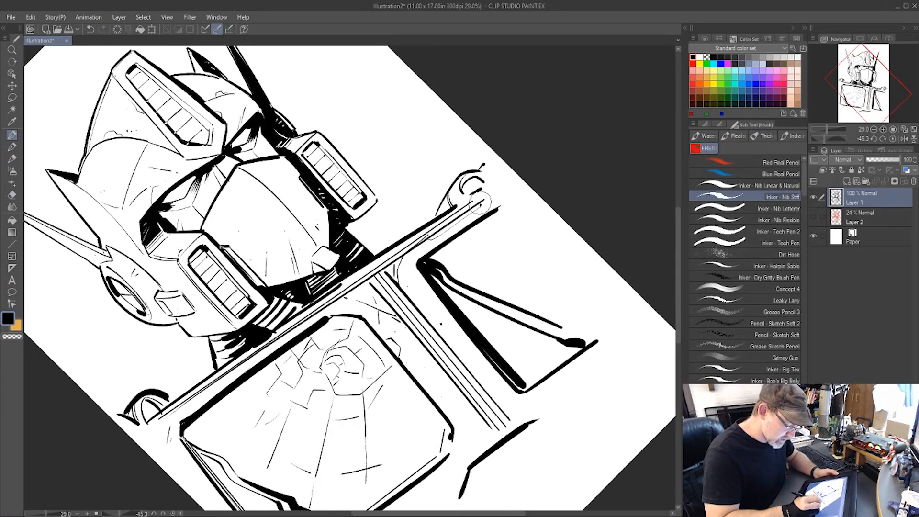
{"action": "left_click_drag", "start_coordinate": [196, 392], "coordinate": [318, 312]}
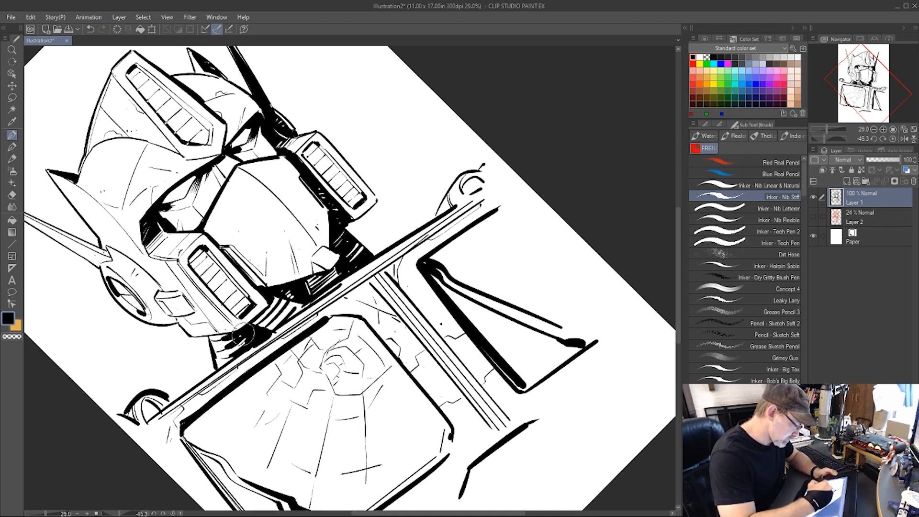
{"action": "key", "text": "ctrl+z"}
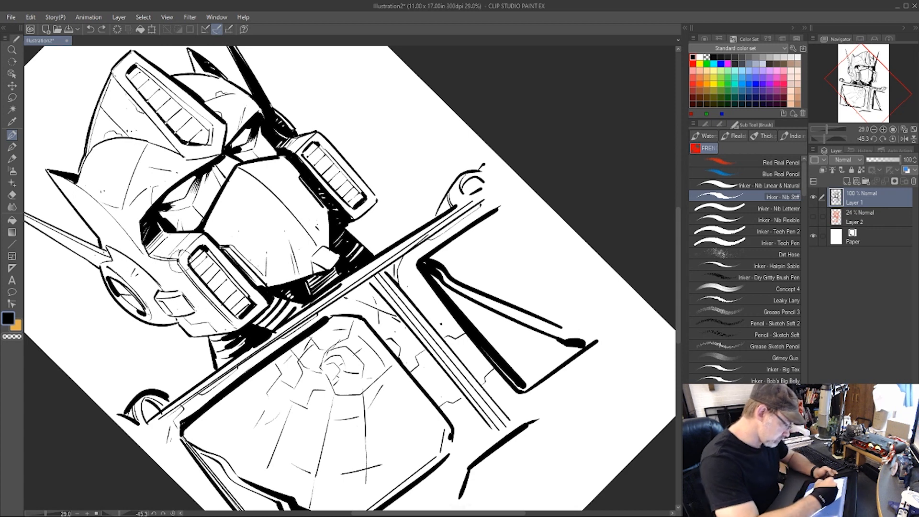
- Touch up the line where the jaw meets the neck, and ink long fine vertical contour lines down both sides of the faceplate
{"action": "left_click_drag", "start_coordinate": [217, 336], "coordinate": [229, 332]}
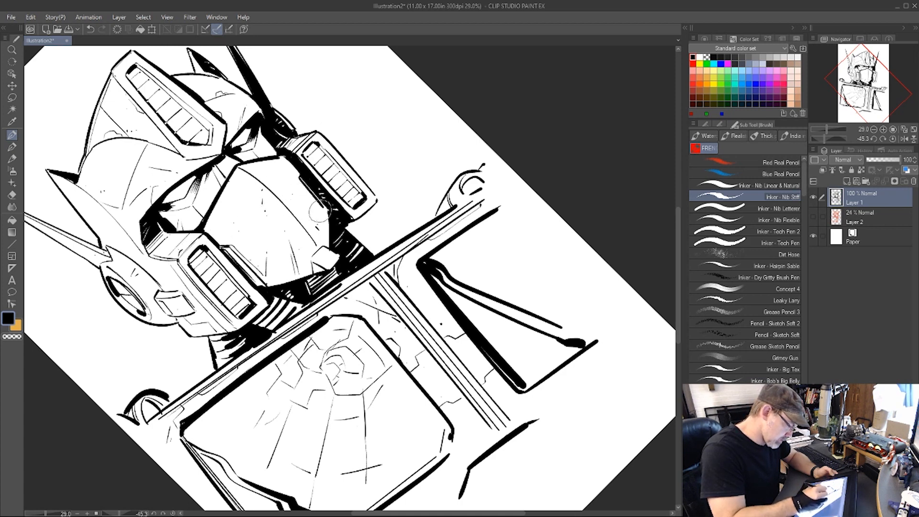
{"action": "key", "text": "shift+space"}
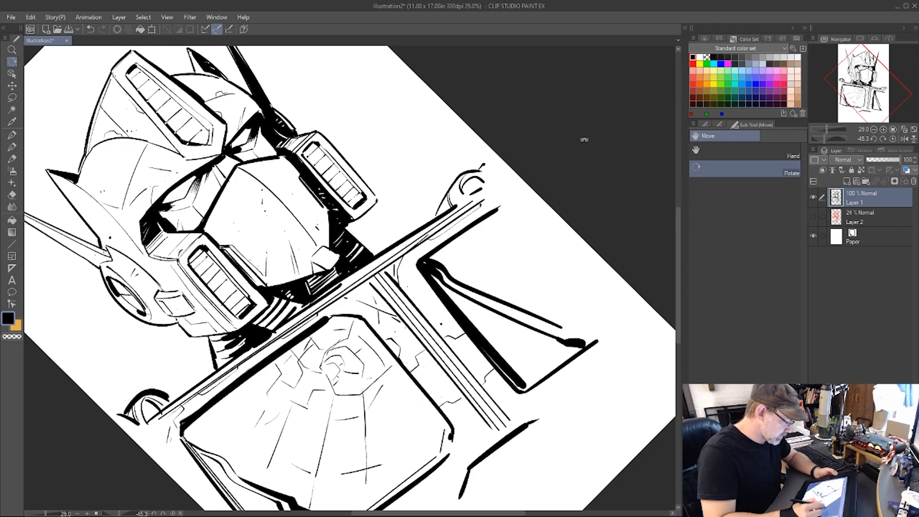
{"action": "left_click_drag", "start_coordinate": [584, 140], "coordinate": [615, 306]}
{"action": "key", "text": "ctrl+space"}
{"action": "key", "text": "space"}
{"action": "mouse_move", "coordinate": [614, 286]}
{"action": "left_mouse_down"}
{"action": "mouse_move", "coordinate": [600, 292]}
{"action": "mouse_move", "coordinate": [629, 328]}
{"action": "mouse_move", "coordinate": [636, 250]}
{"action": "left_mouse_up"}
{"action": "key", "text": "shift+space"}
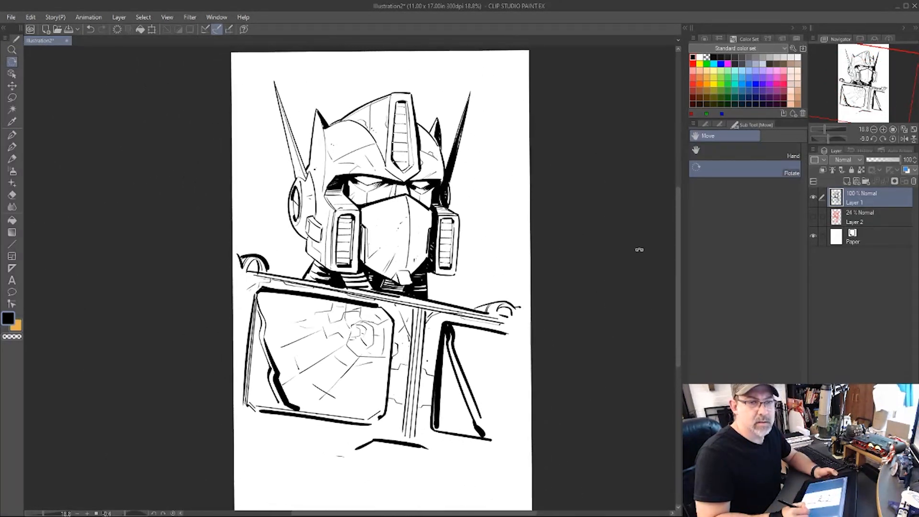
{"action": "key", "text": "ctrl+space"}
{"action": "left_click", "coordinate": [560, 285]}
{"action": "left_click_drag", "start_coordinate": [560, 286], "coordinate": [558, 281]}
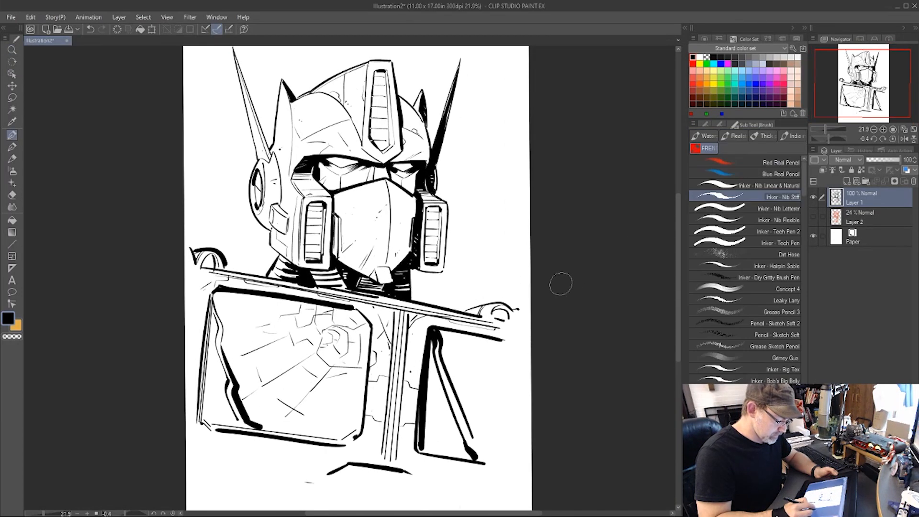
{"action": "left_click_drag", "start_coordinate": [342, 260], "coordinate": [366, 275]}
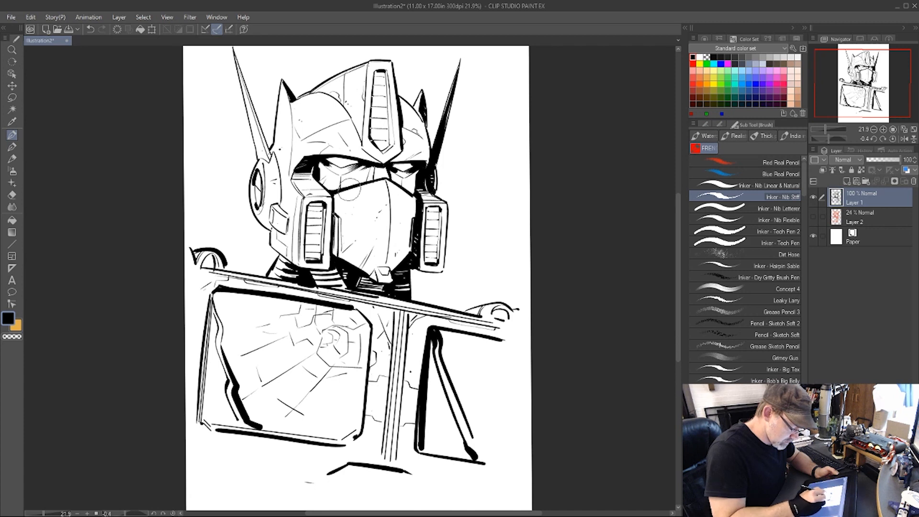
{"action": "left_click_drag", "start_coordinate": [351, 191], "coordinate": [358, 263]}
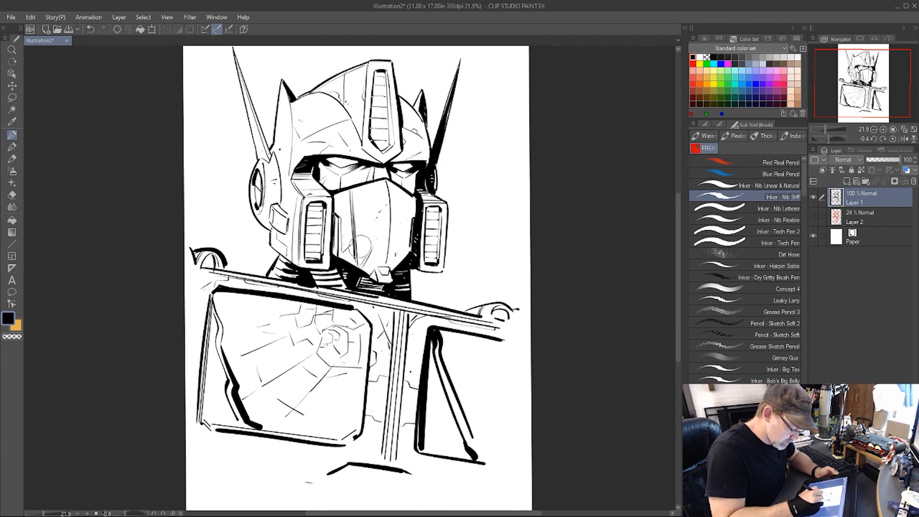
{"action": "left_click_drag", "start_coordinate": [403, 229], "coordinate": [396, 259]}
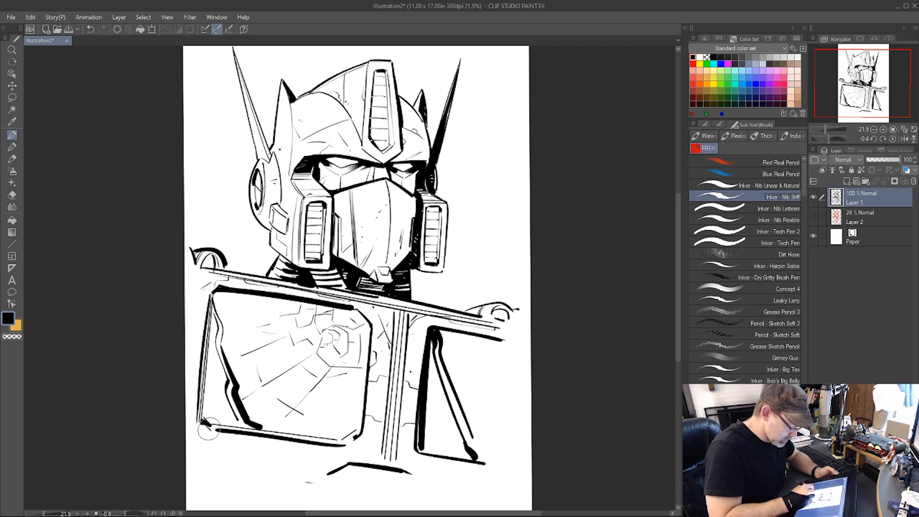
- Thicken the outer edge and lower corner of the left chest window, and extend the curved shape below the windows with heavier lines
{"action": "left_click_drag", "start_coordinate": [207, 300], "coordinate": [201, 417]}
{"action": "left_click_drag", "start_coordinate": [371, 463], "coordinate": [422, 483]}
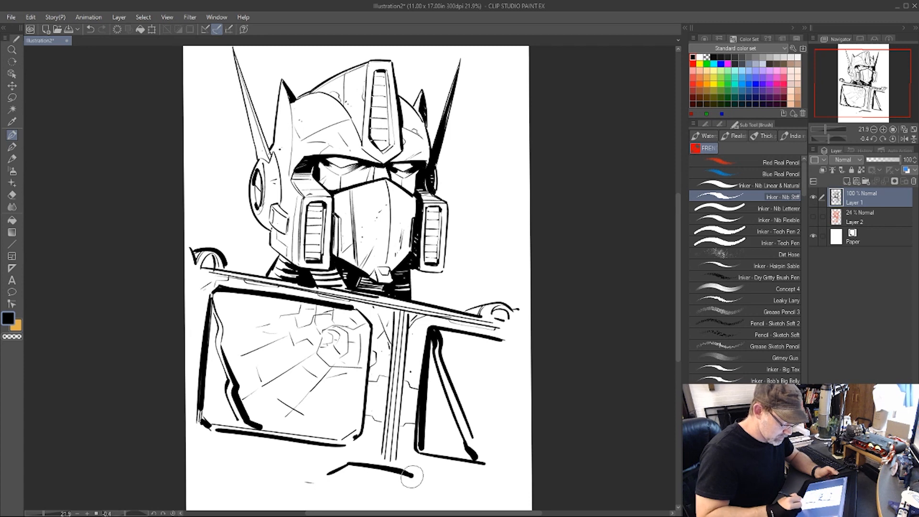
{"action": "left_click_drag", "start_coordinate": [348, 466], "coordinate": [330, 478]}
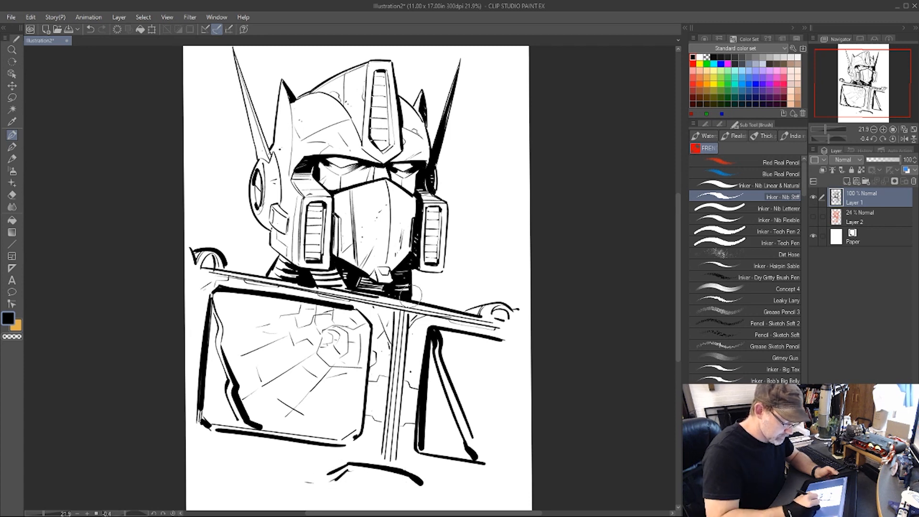
{"action": "left_click_drag", "start_coordinate": [593, 334], "coordinate": [600, 334]}
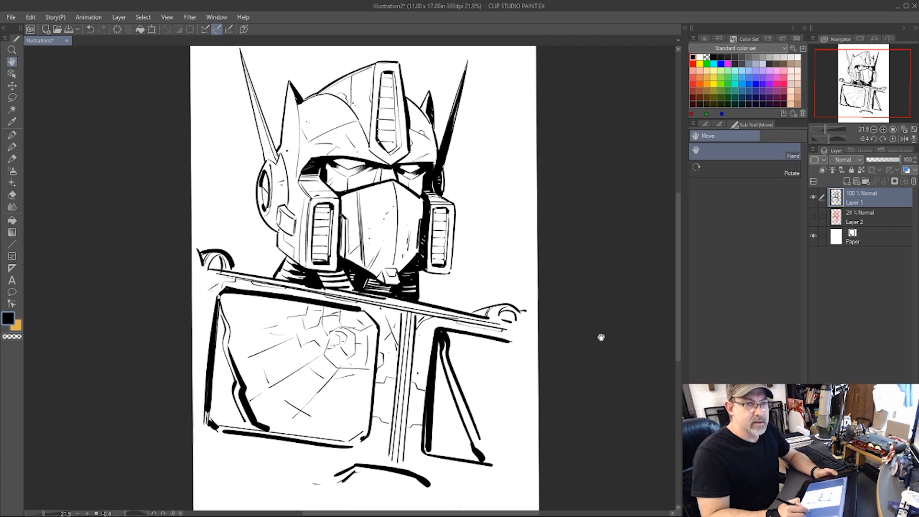
{"action": "left_click_drag", "start_coordinate": [575, 223], "coordinate": [584, 253]}
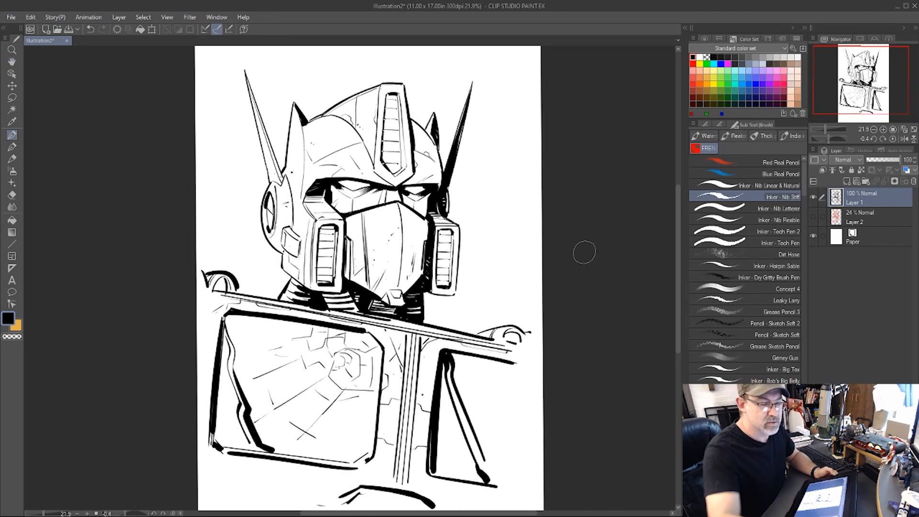